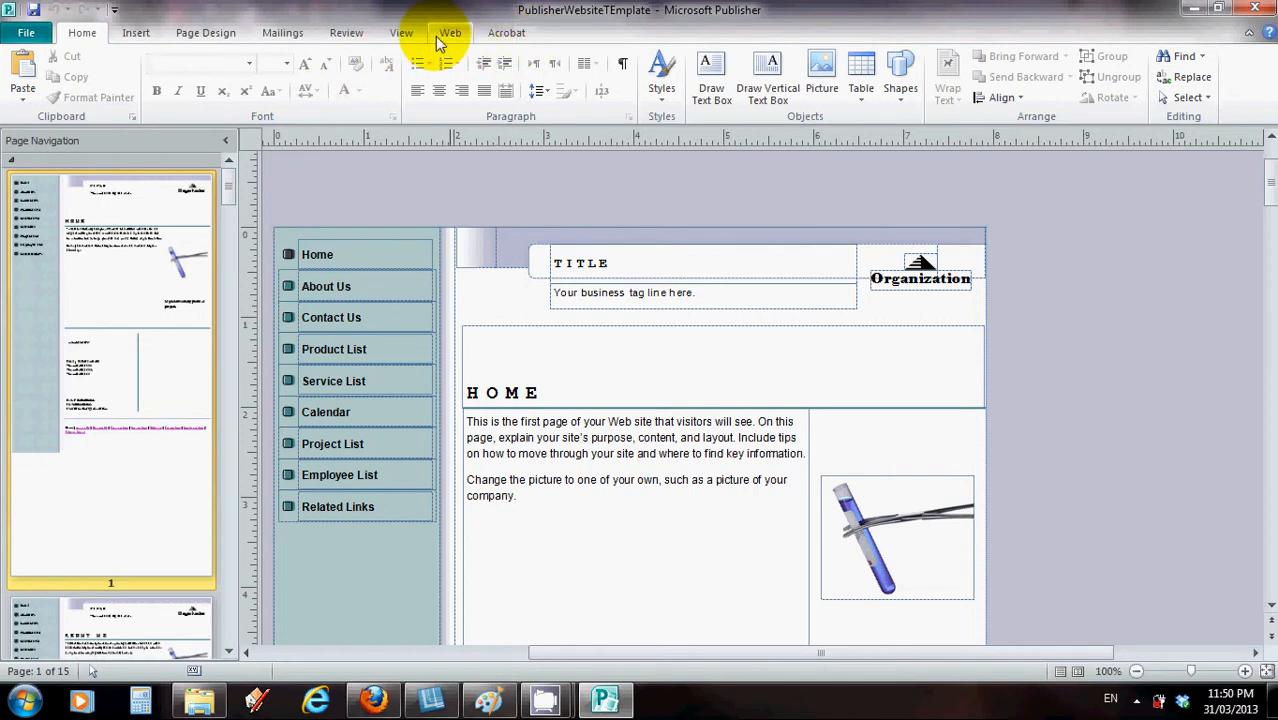
Preview the website template in the web browser and look over its Home page
click(35, 38)
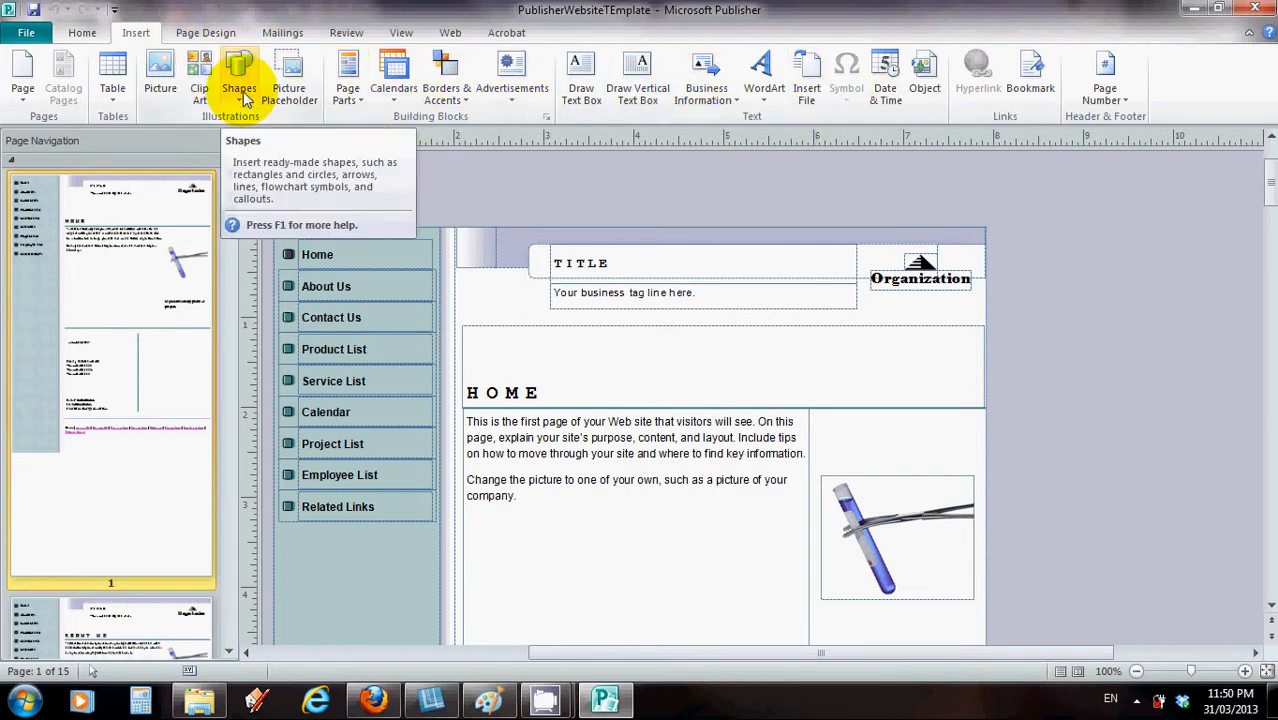
click(449, 36)
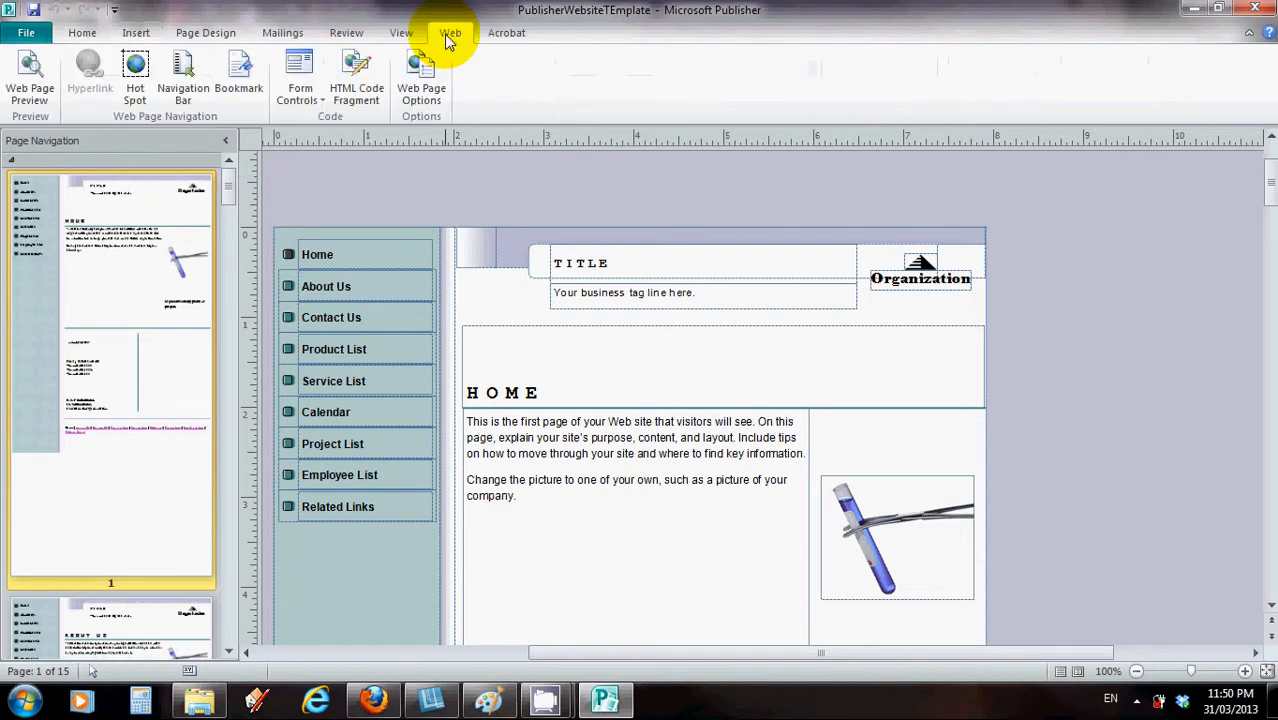
click(22, 88)
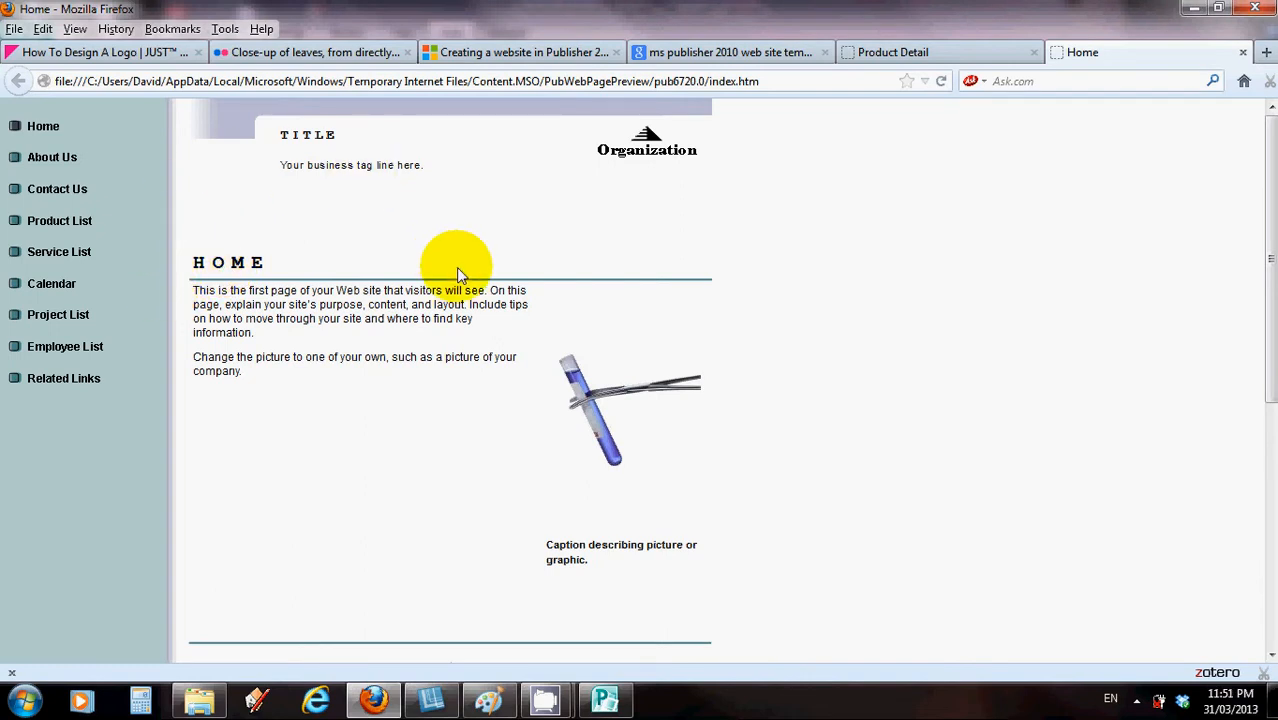
scroll(776, 317, down, 5)
scroll(776, 317, up, 5)
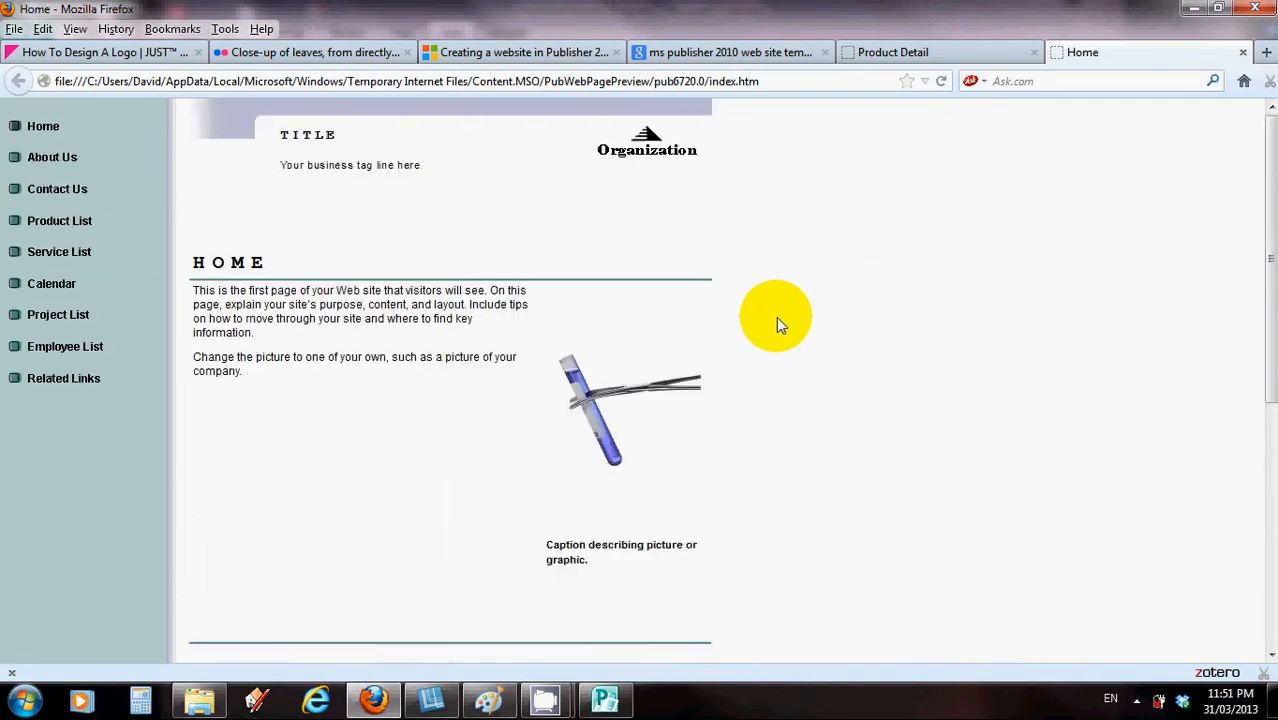
Look through the preview's pages from Product List to Related Links, return to Home, close the preview and switch back to Publisher
click(57, 222)
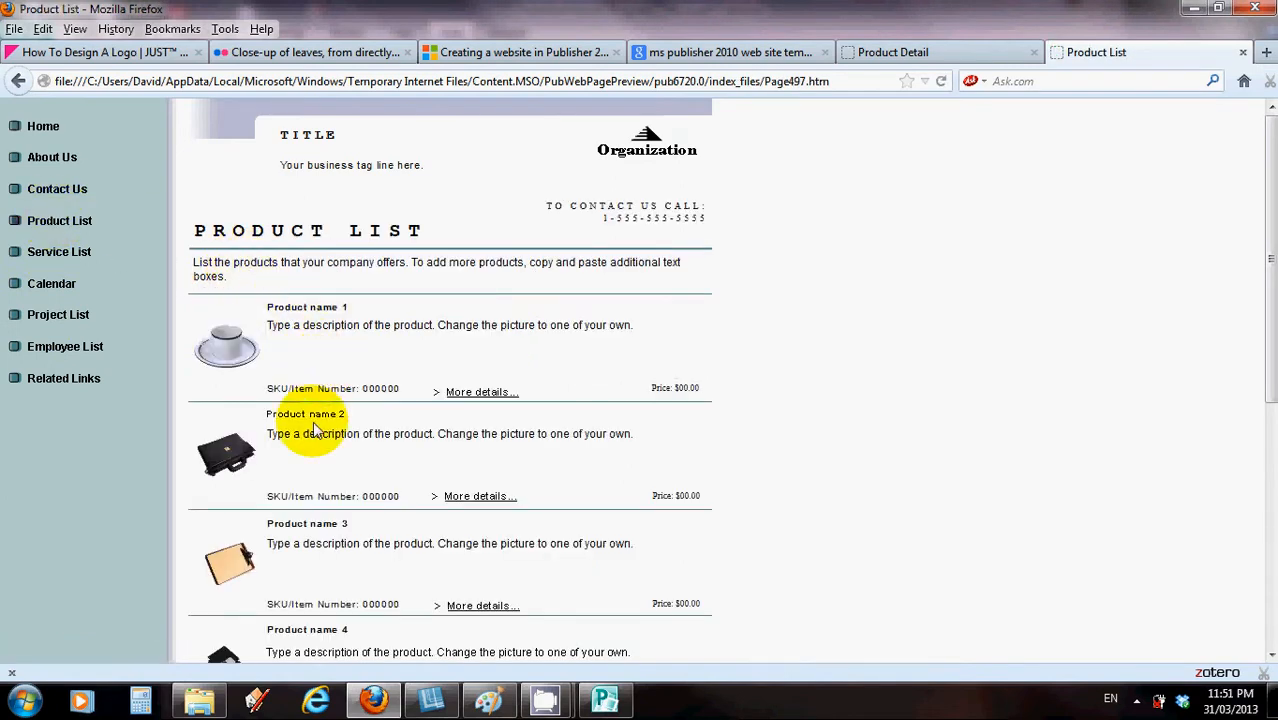
click(60, 252)
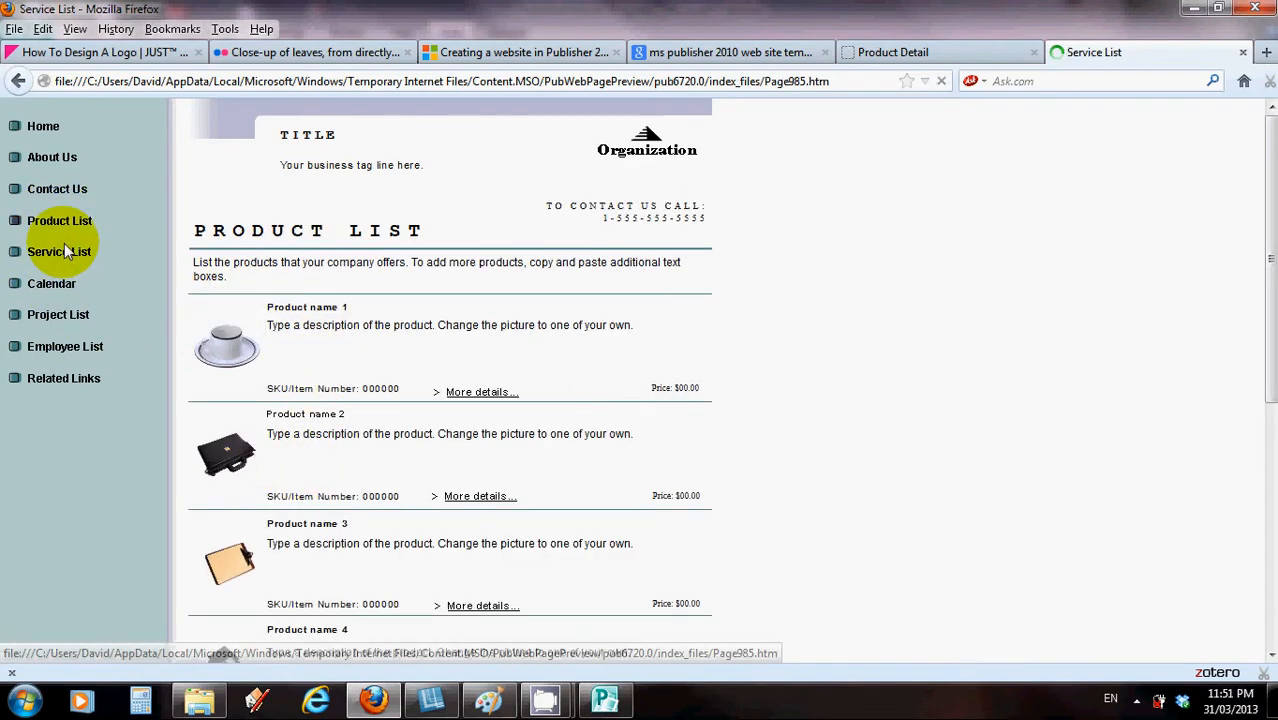
click(44, 283)
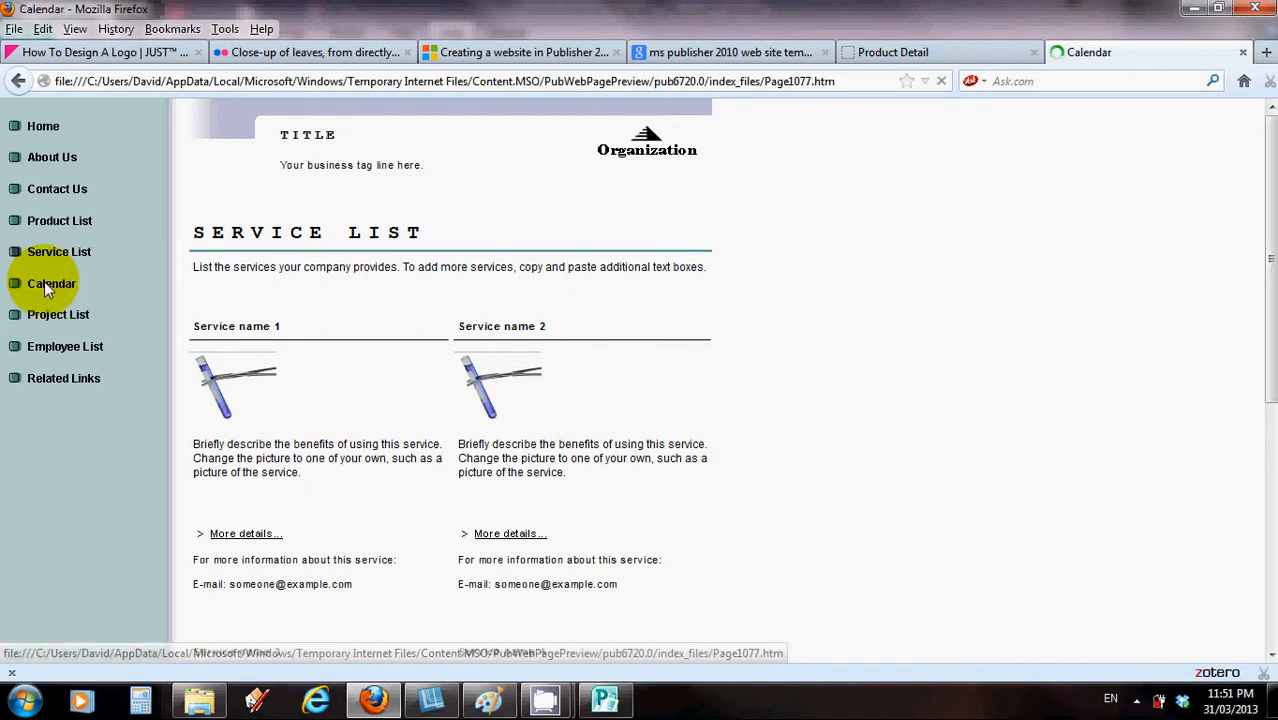
click(46, 315)
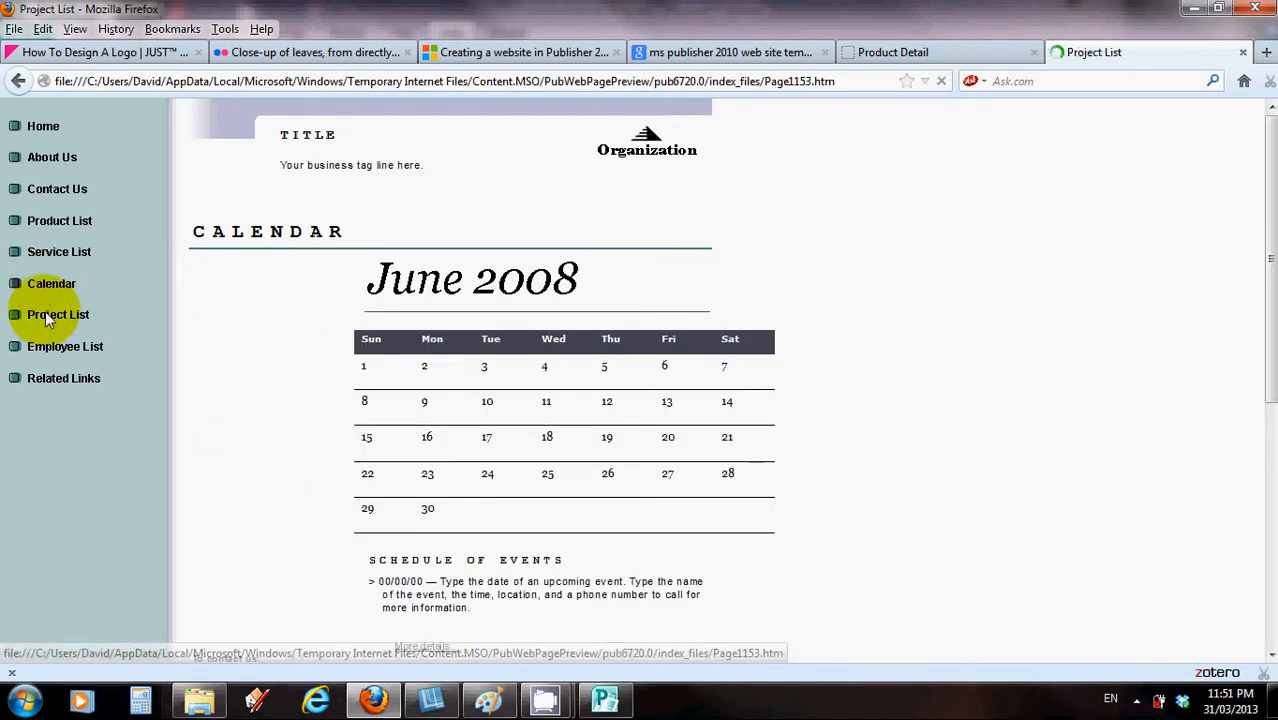
click(46, 346)
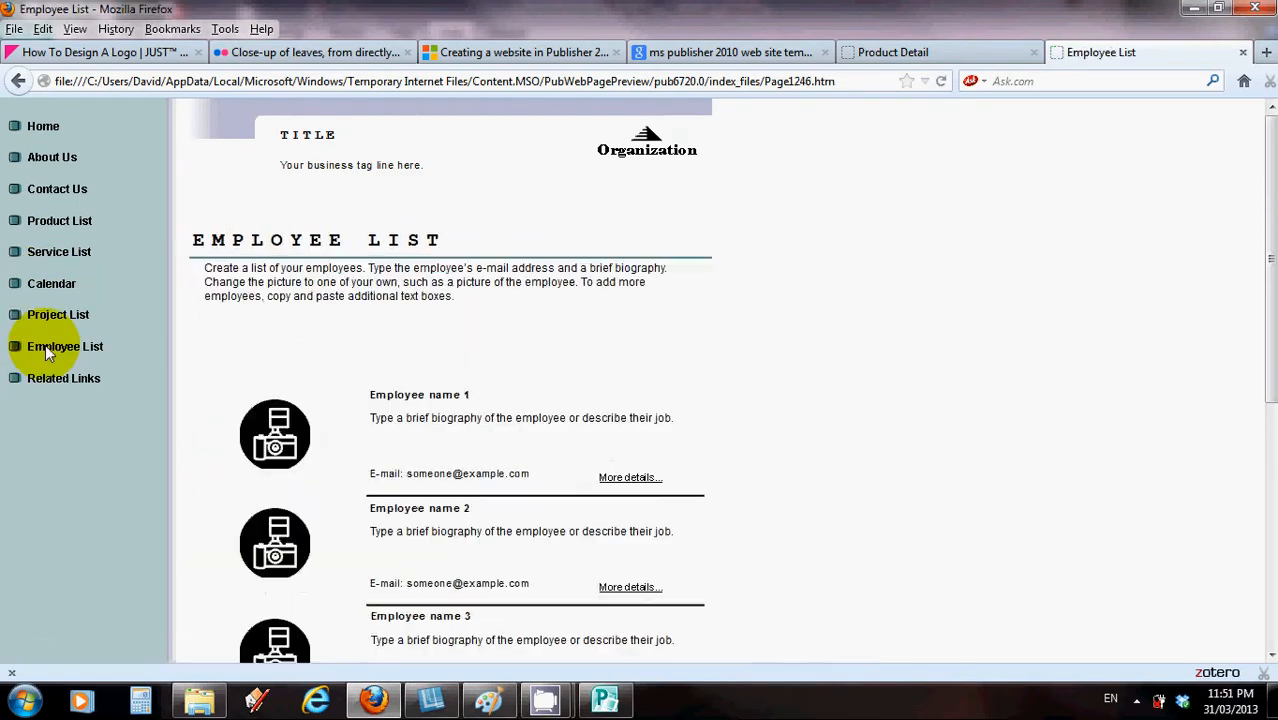
click(55, 385)
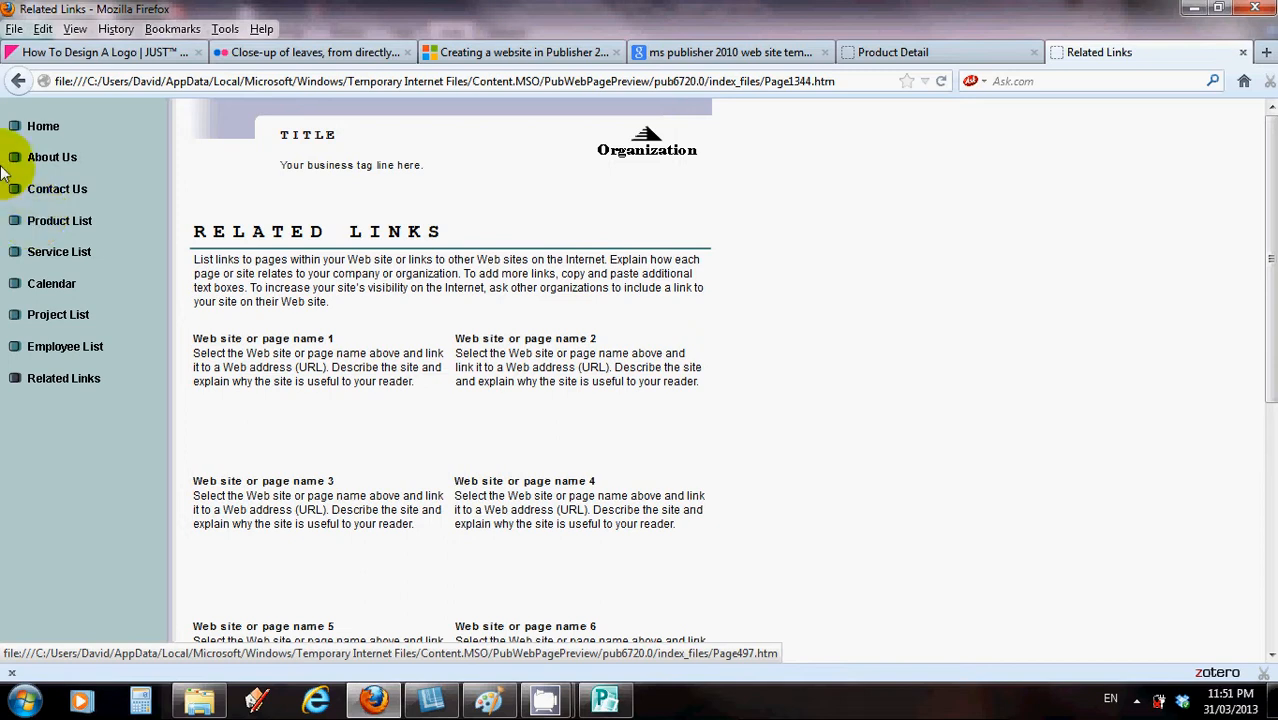
click(43, 129)
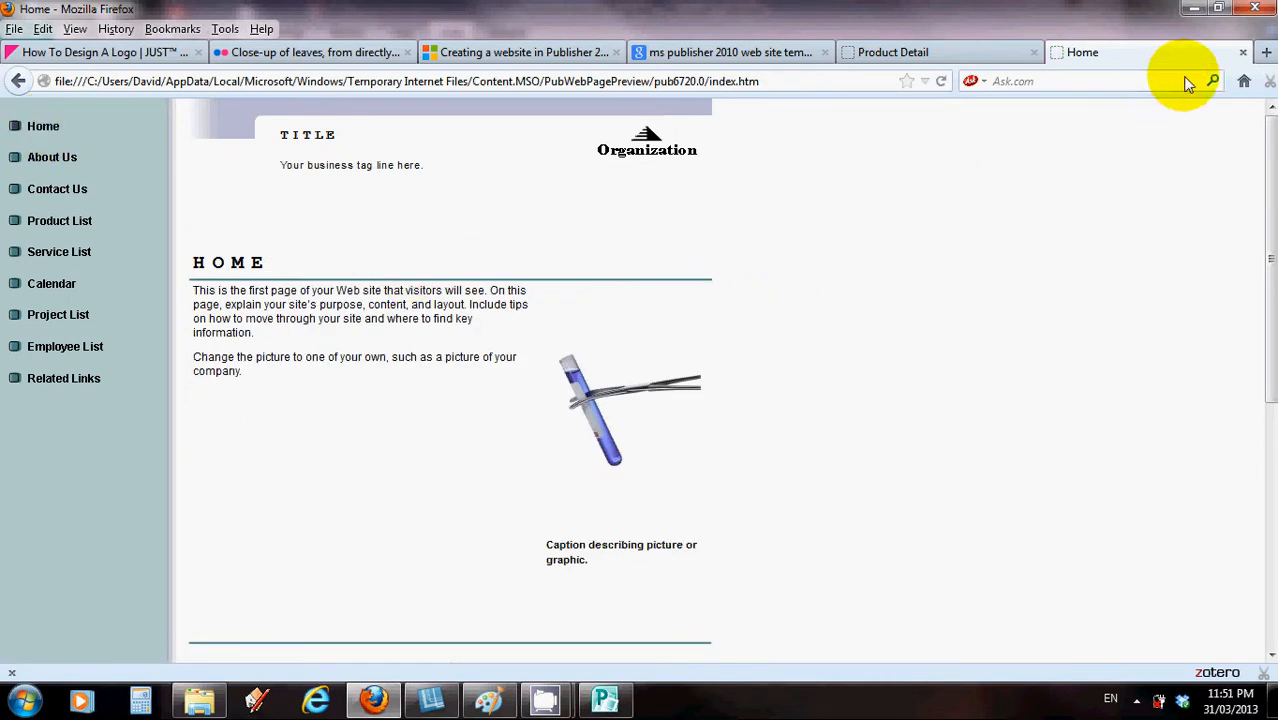
click(1242, 52)
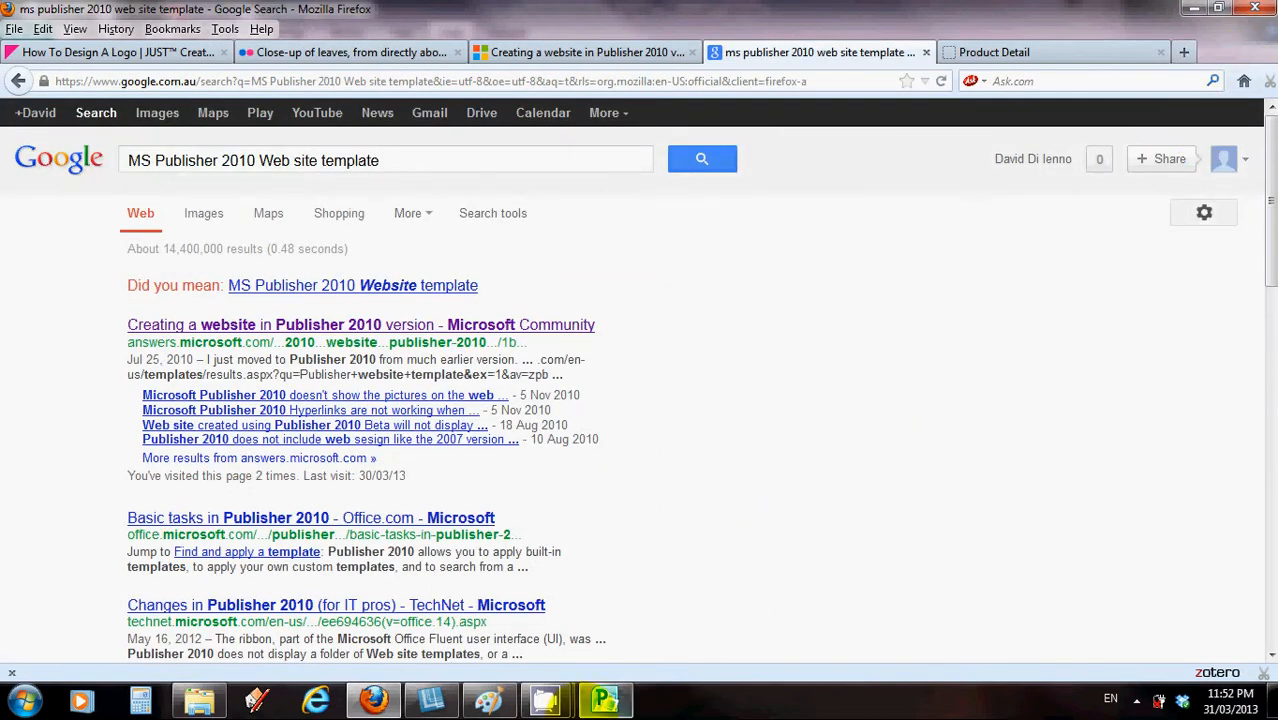
click(618, 690)
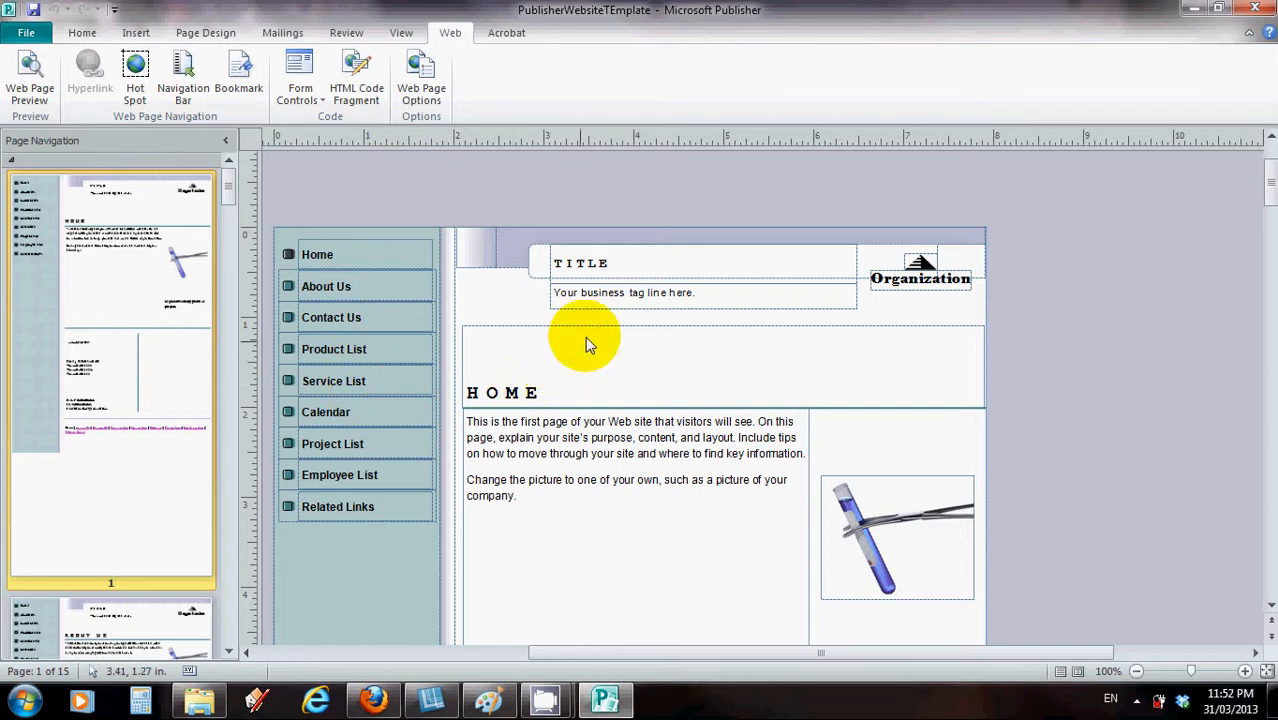
Try a dark purple fill with a light pink outline on the HOME heading's text box, and undo the formatting
click(613, 268)
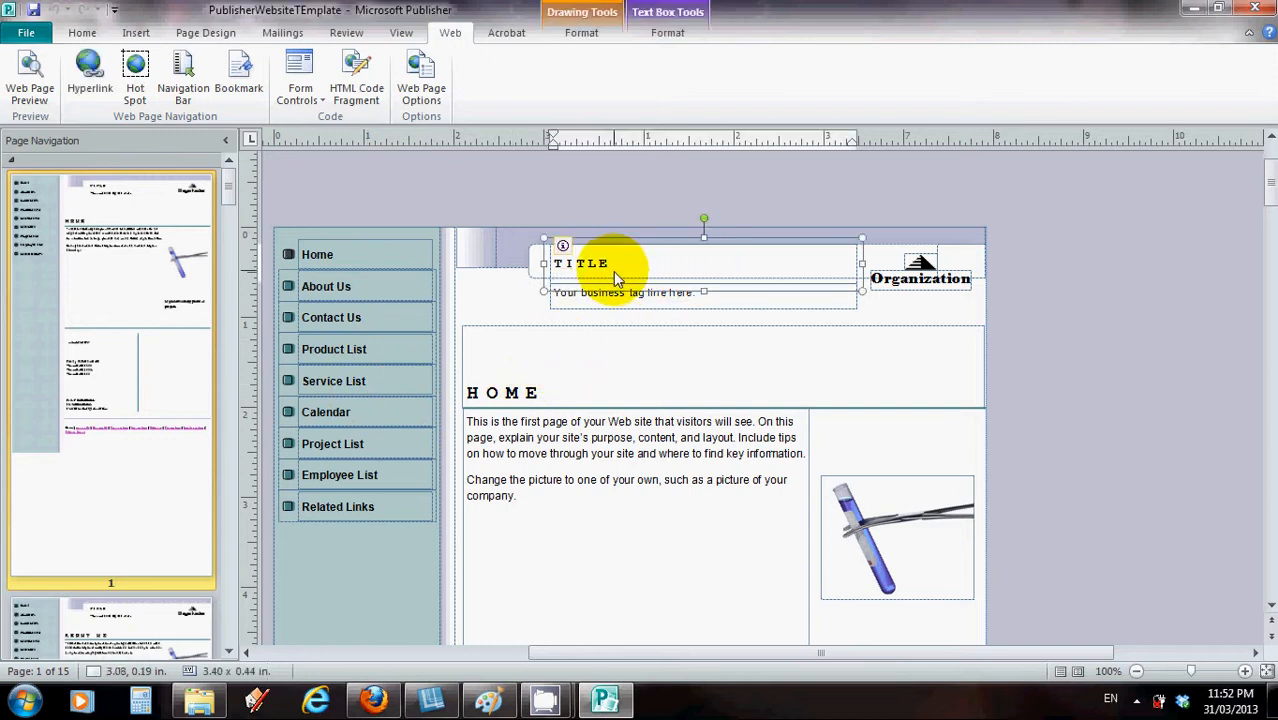
click(598, 383)
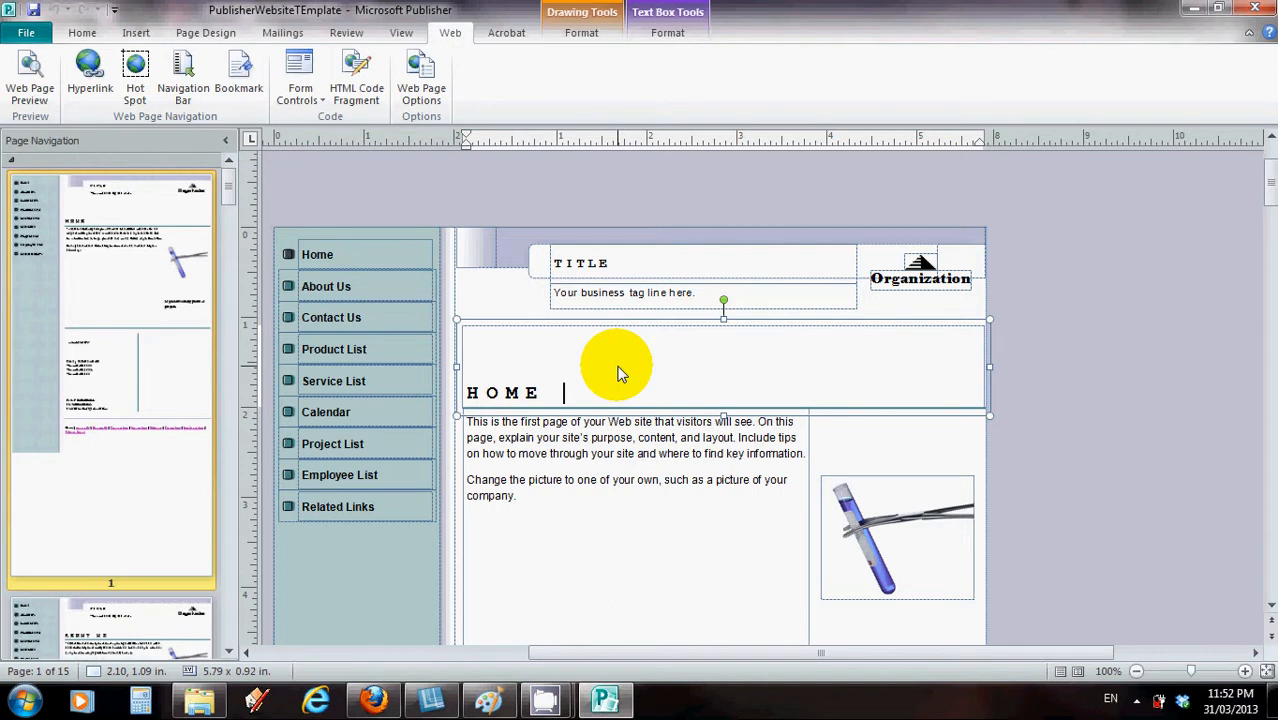
key(ctrl+a)
right_click(522, 346)
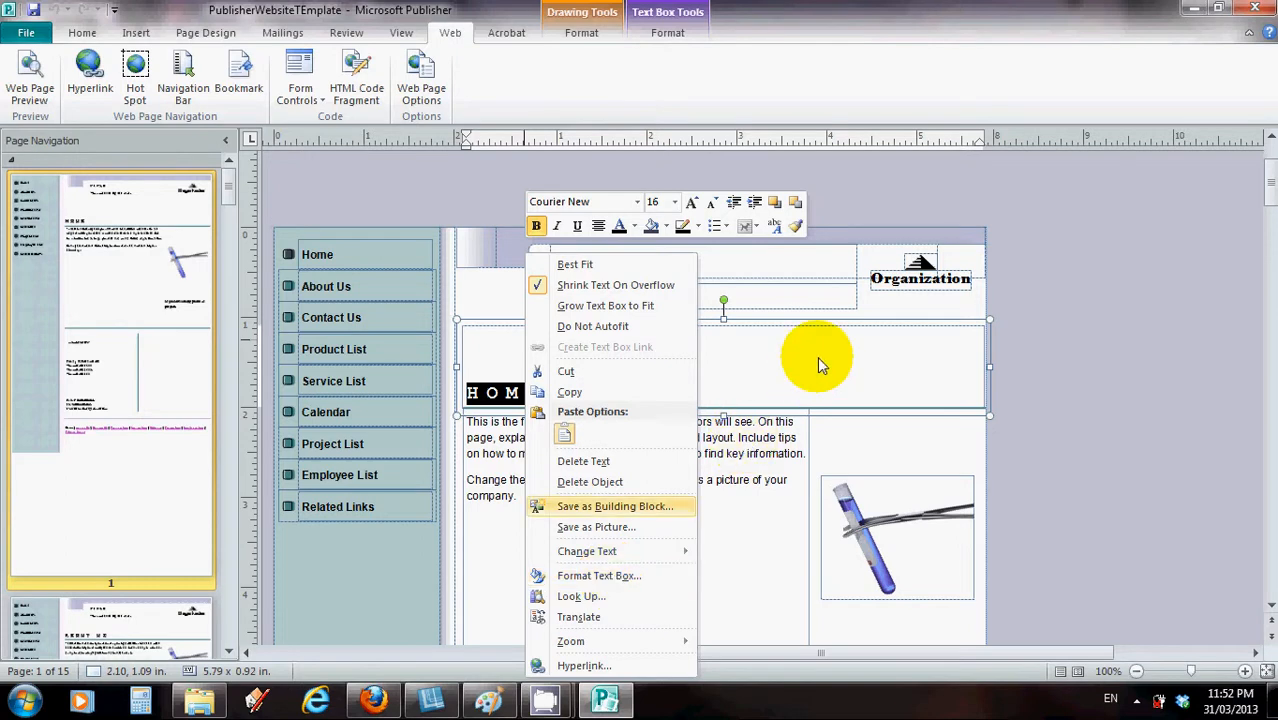
click(630, 578)
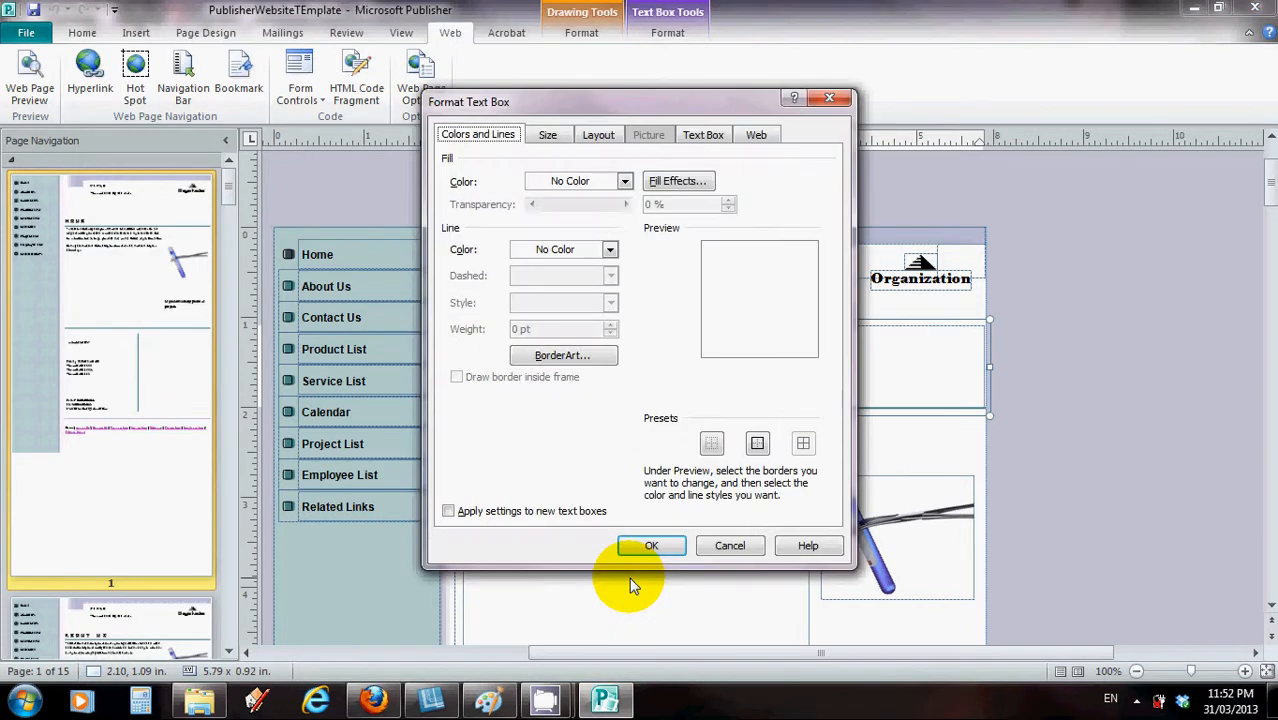
click(626, 182)
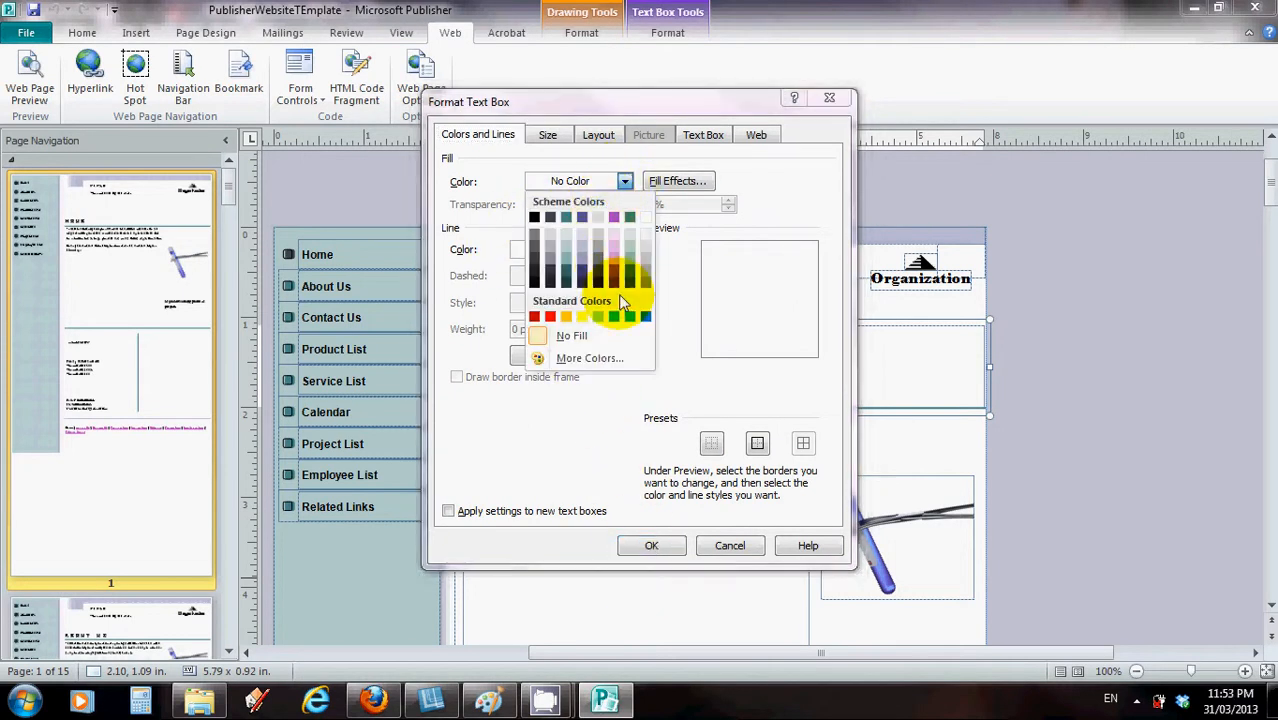
click(614, 276)
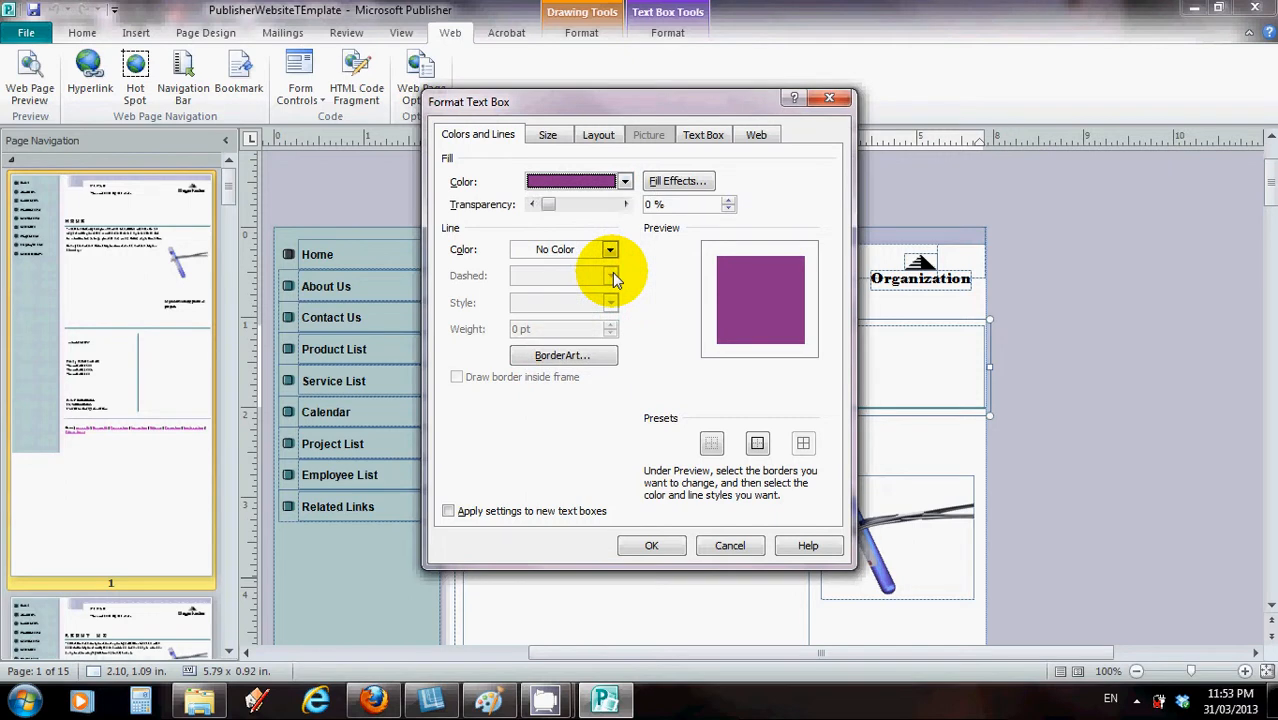
click(610, 250)
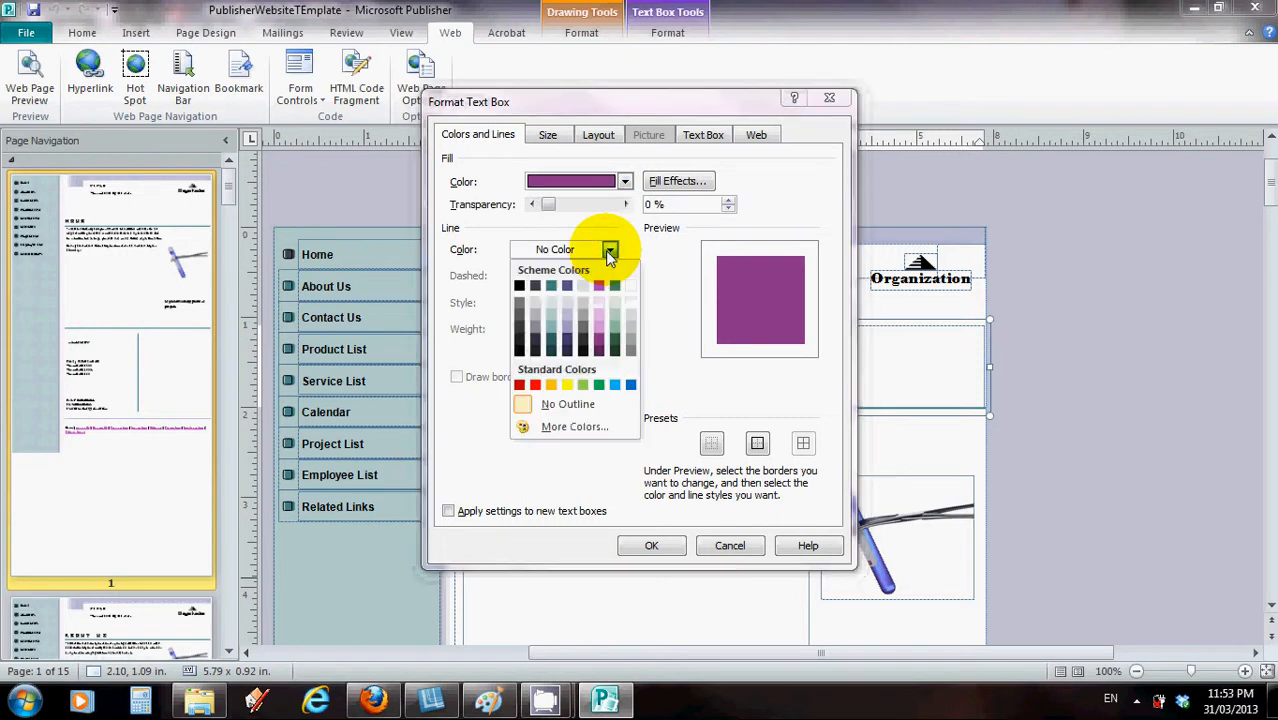
click(597, 327)
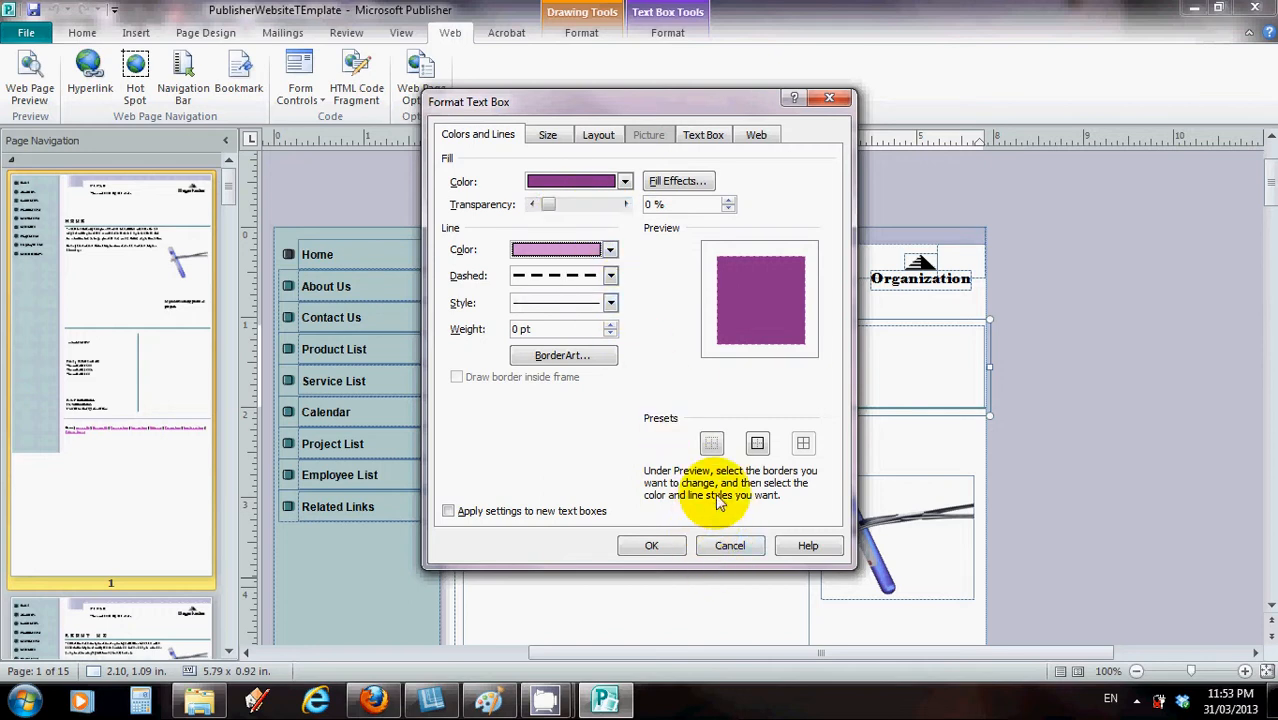
click(650, 546)
click(718, 378)
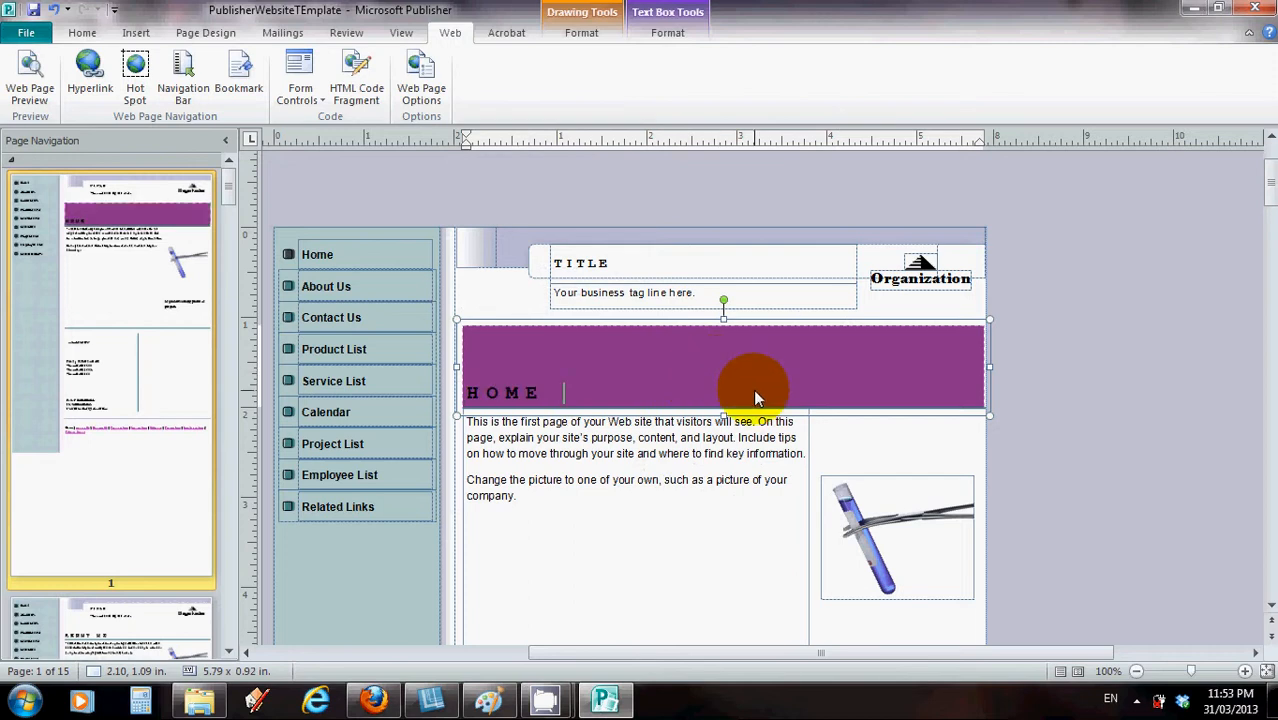
key(ctrl+z)
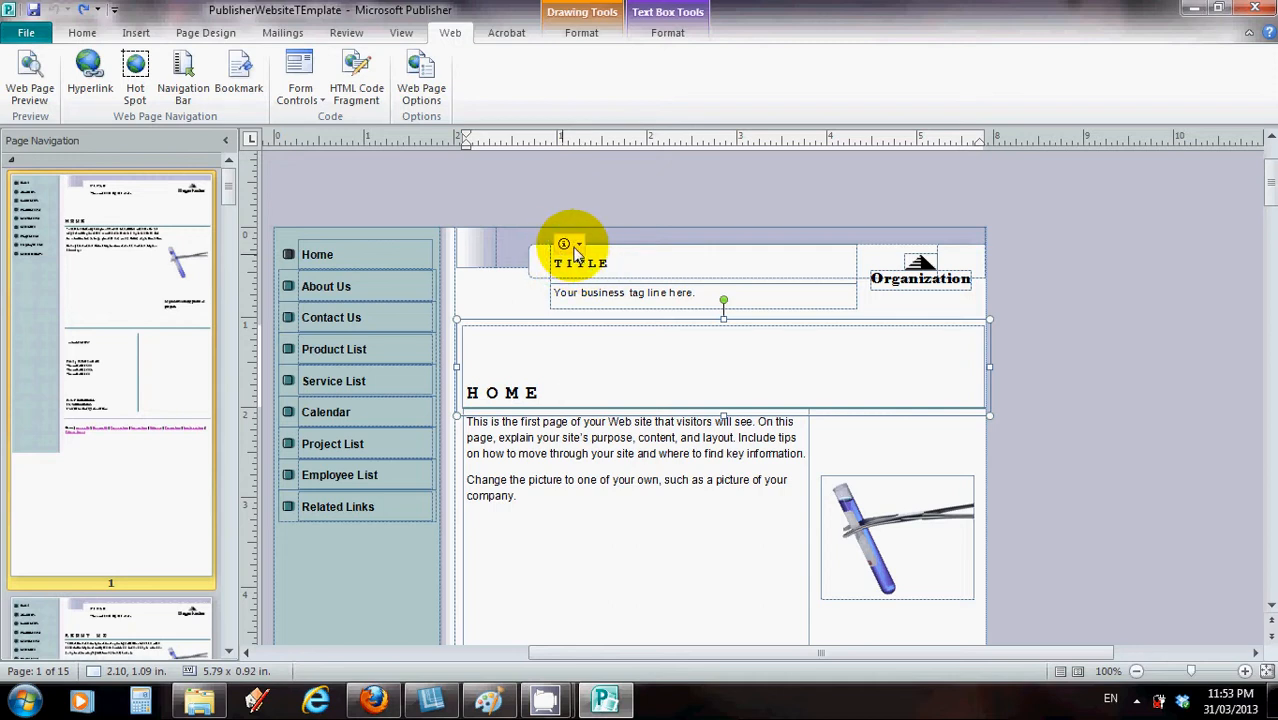
Save the Email Flyer (1) business information set and update the publication with its details and logo
click(578, 245)
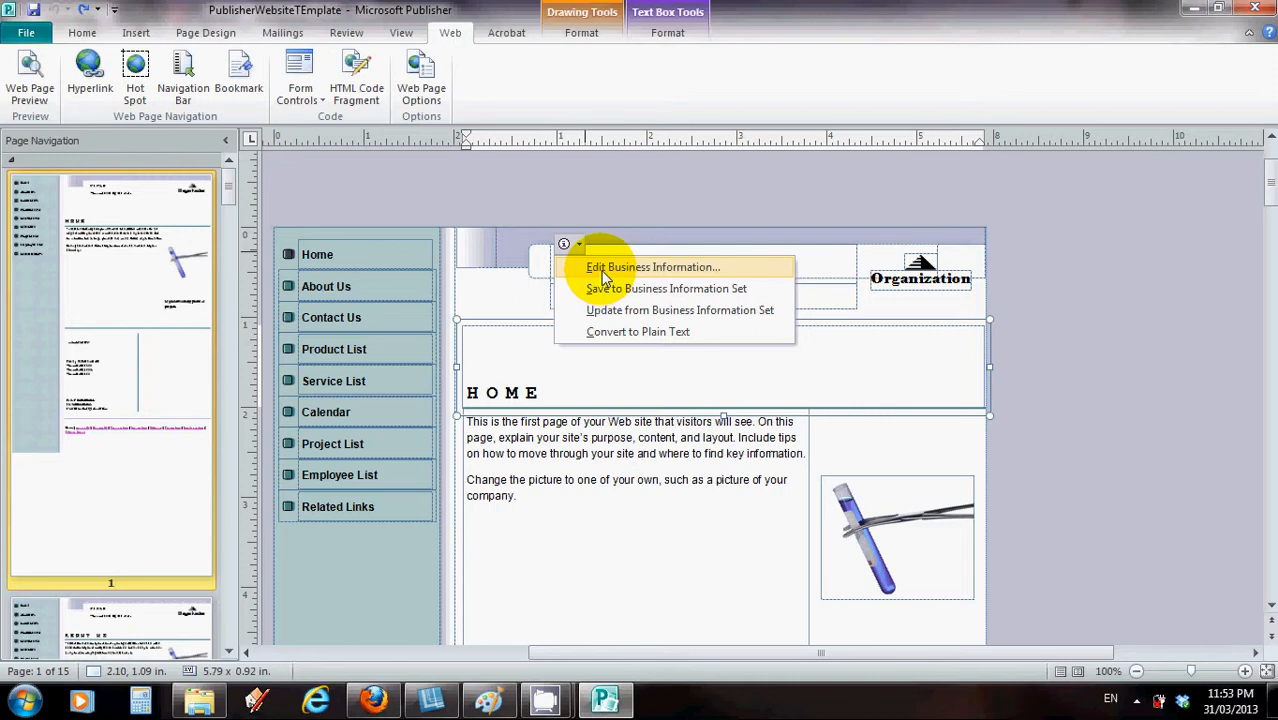
click(601, 268)
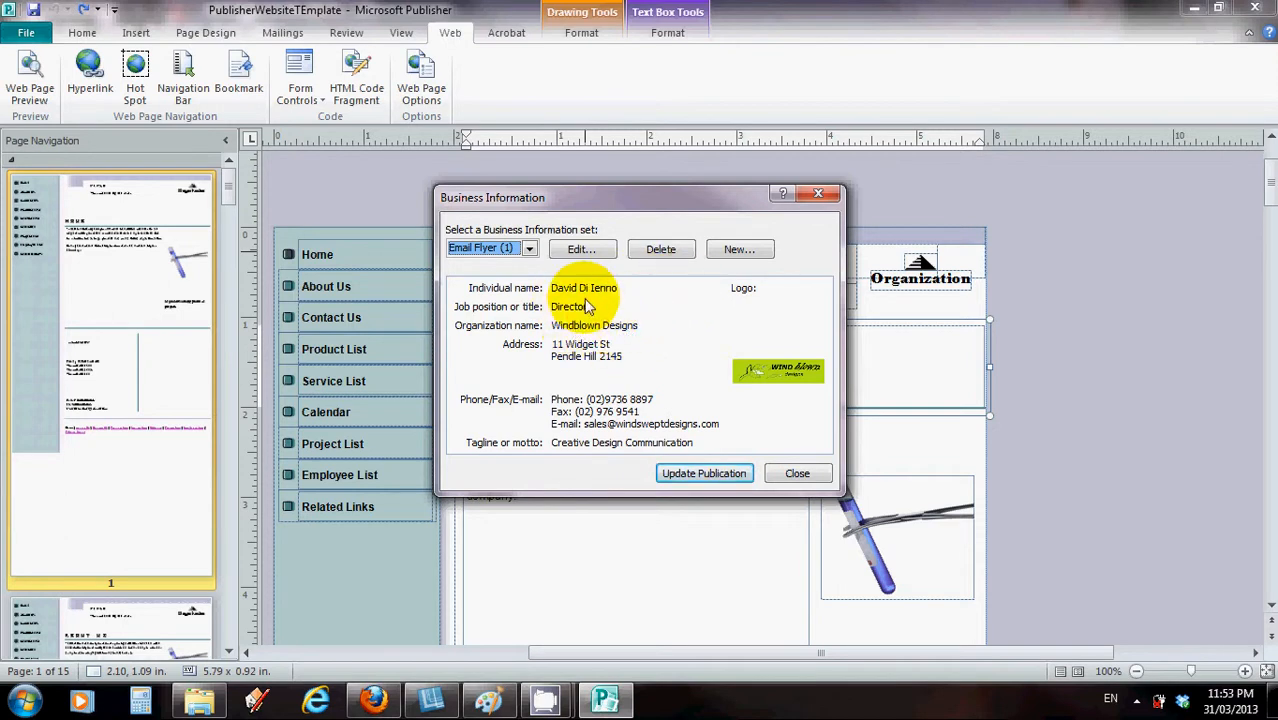
click(583, 251)
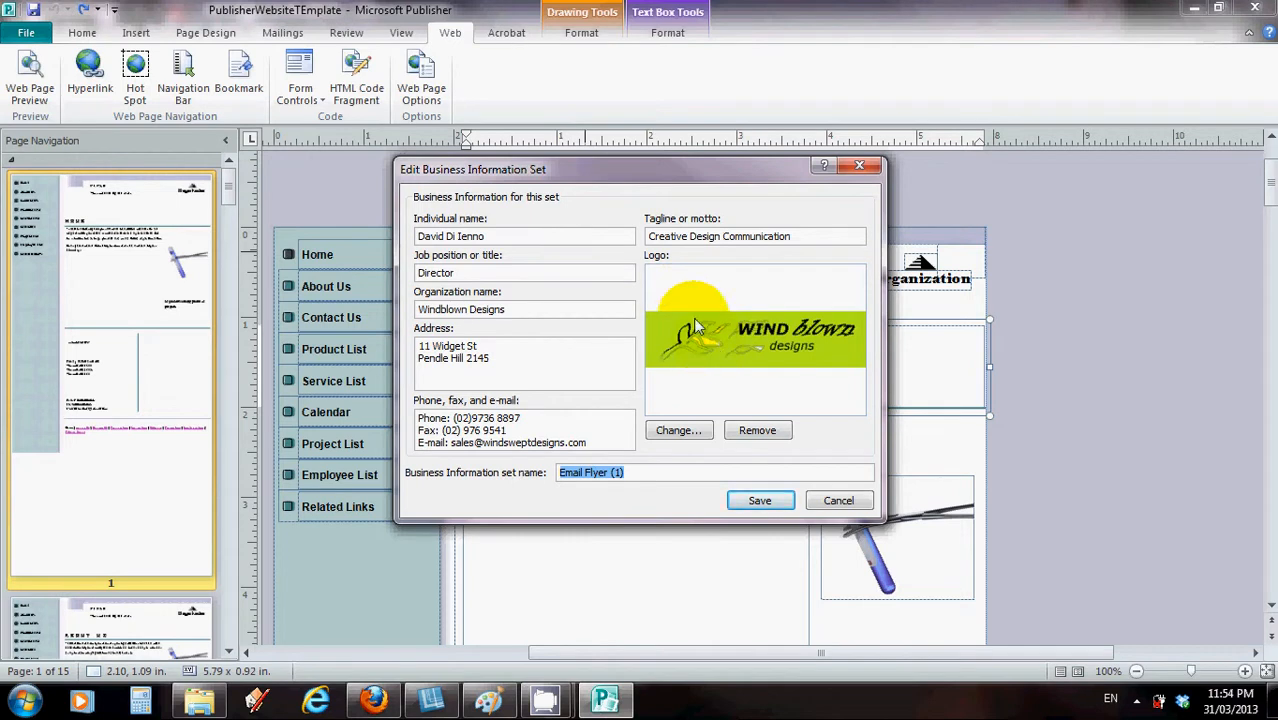
click(757, 505)
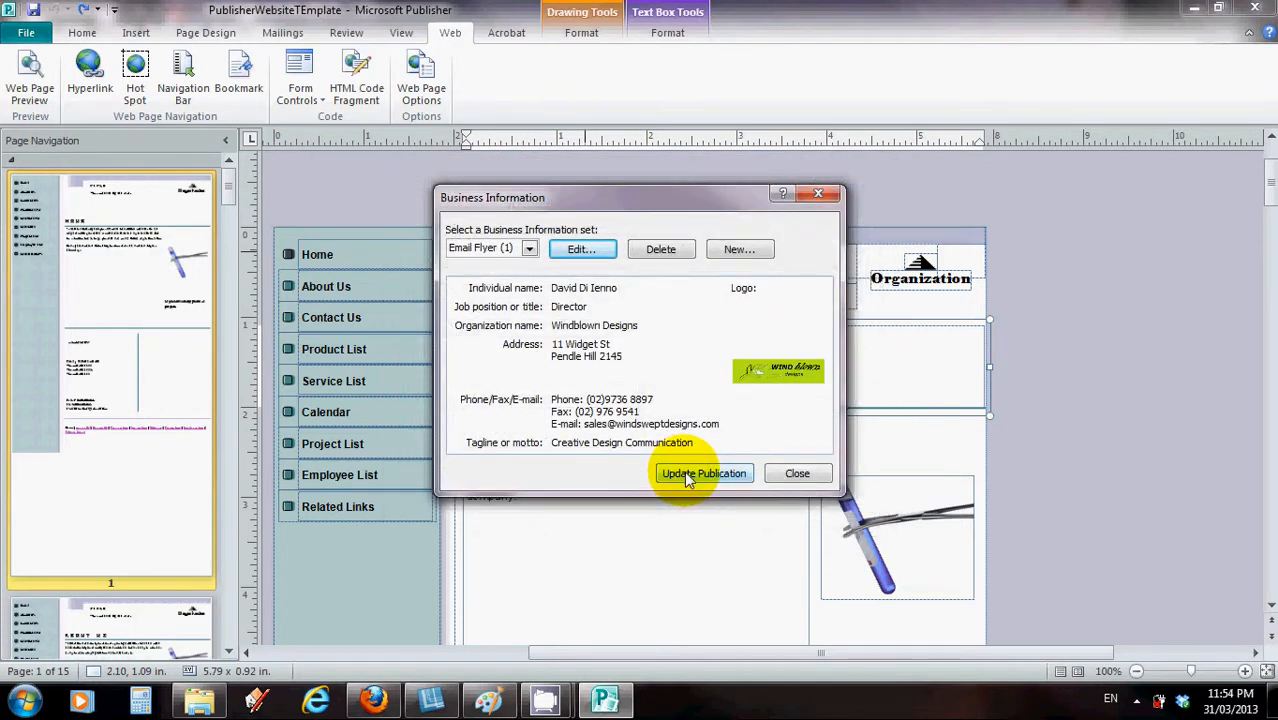
click(686, 476)
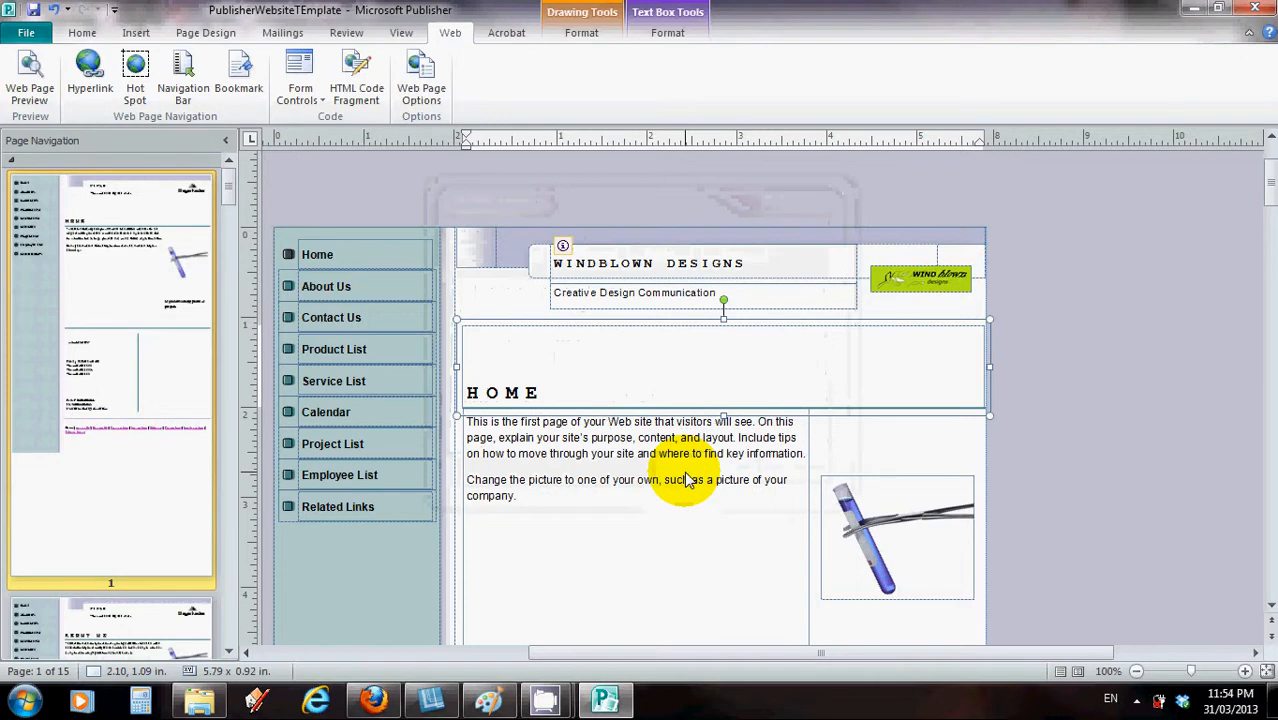
click(650, 396)
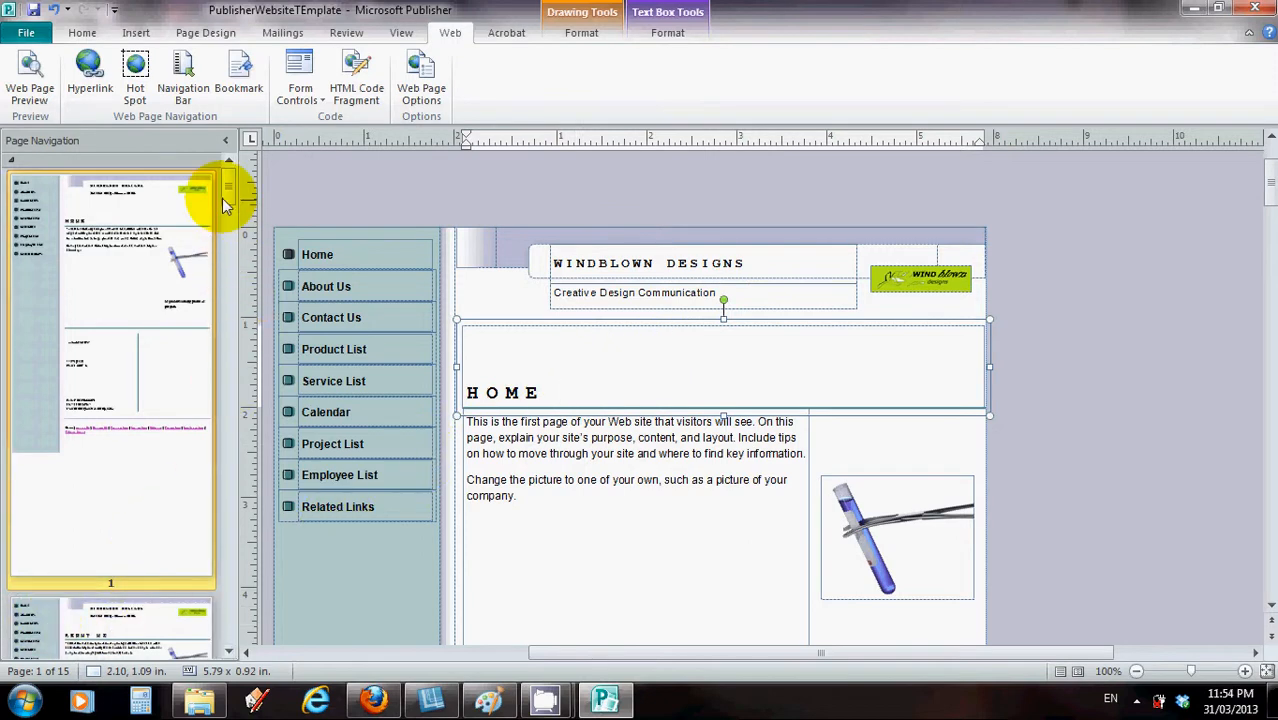
Open the Contact Us page, look over its contents and select the map picture
drag(222, 198, 220, 261)
click(190, 261)
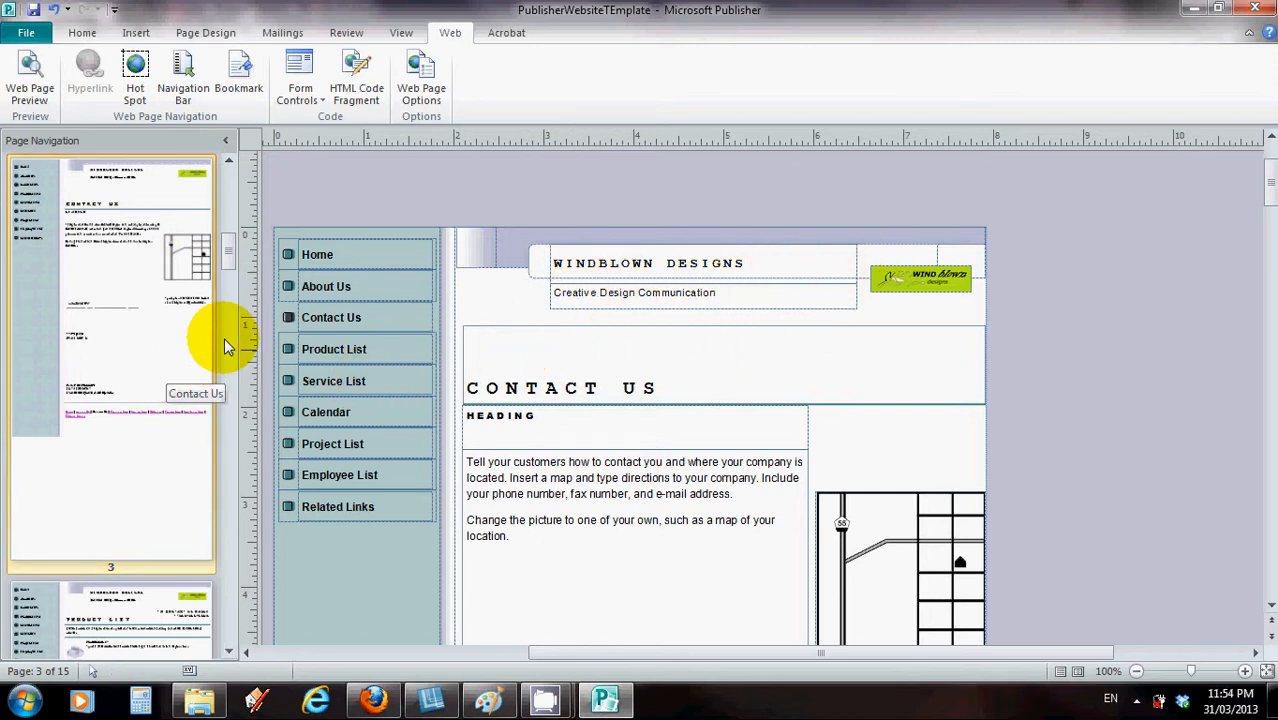
mouse_move(228, 257)
mouse_down()
mouse_move(228, 238)
mouse_move(230, 280)
mouse_up()
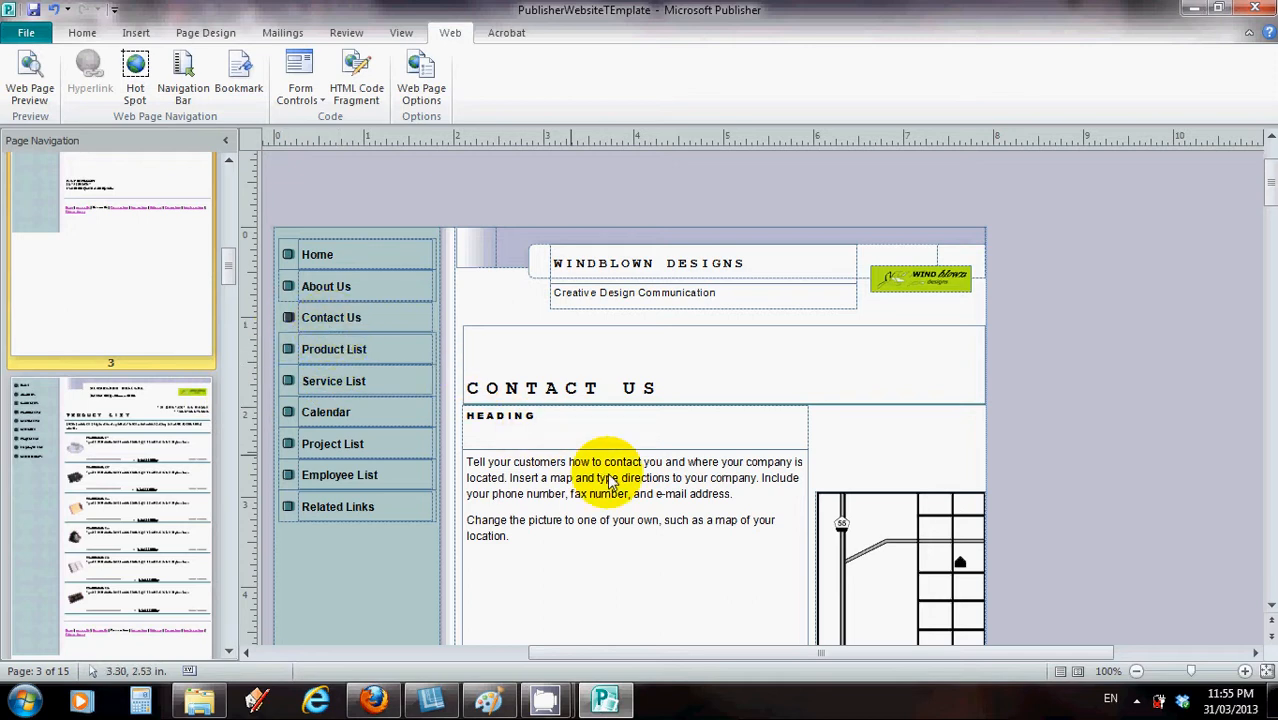
scroll(712, 480, down, 3)
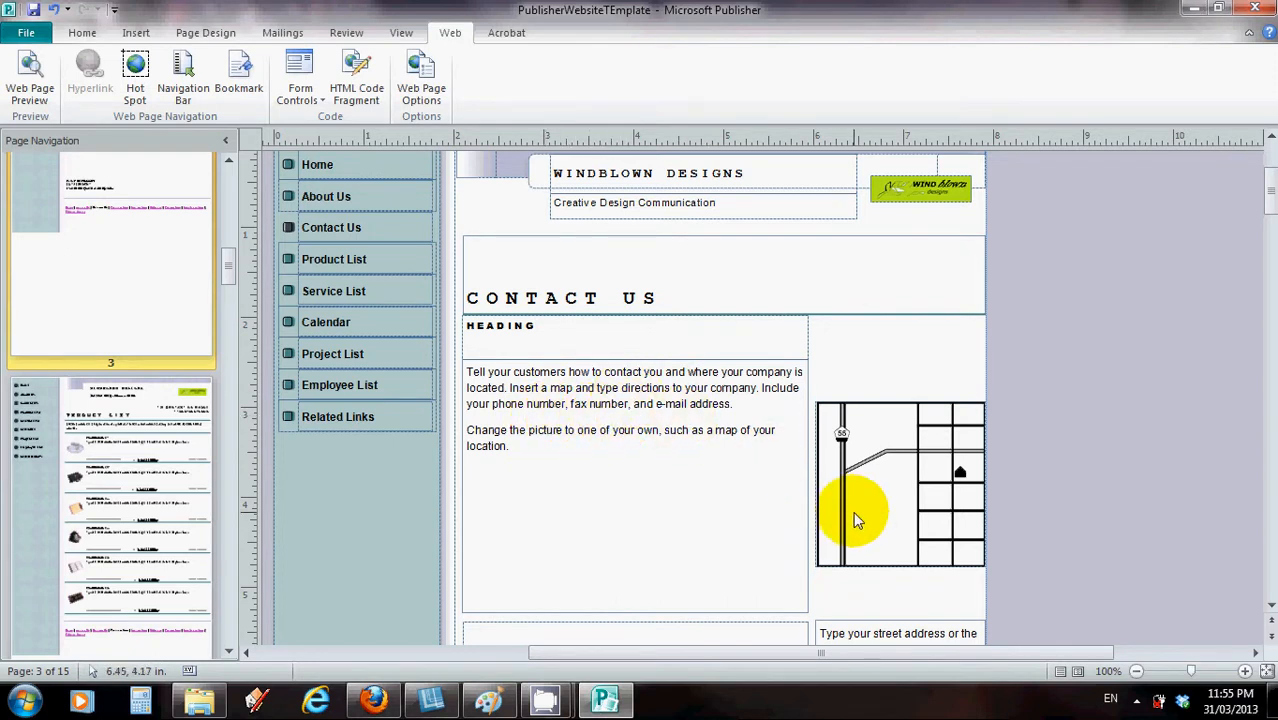
click(872, 466)
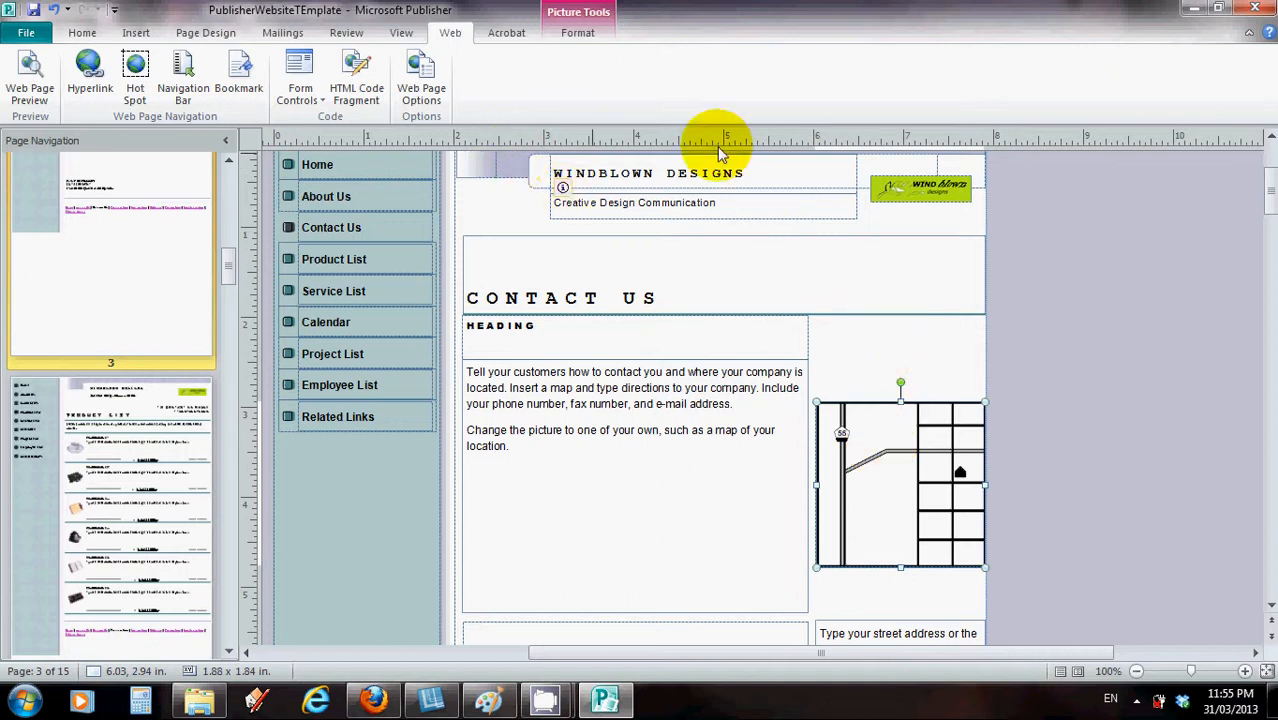
Switch to Firefox and view the Product Detail page of the Windblown Designs website preview
click(1195, 8)
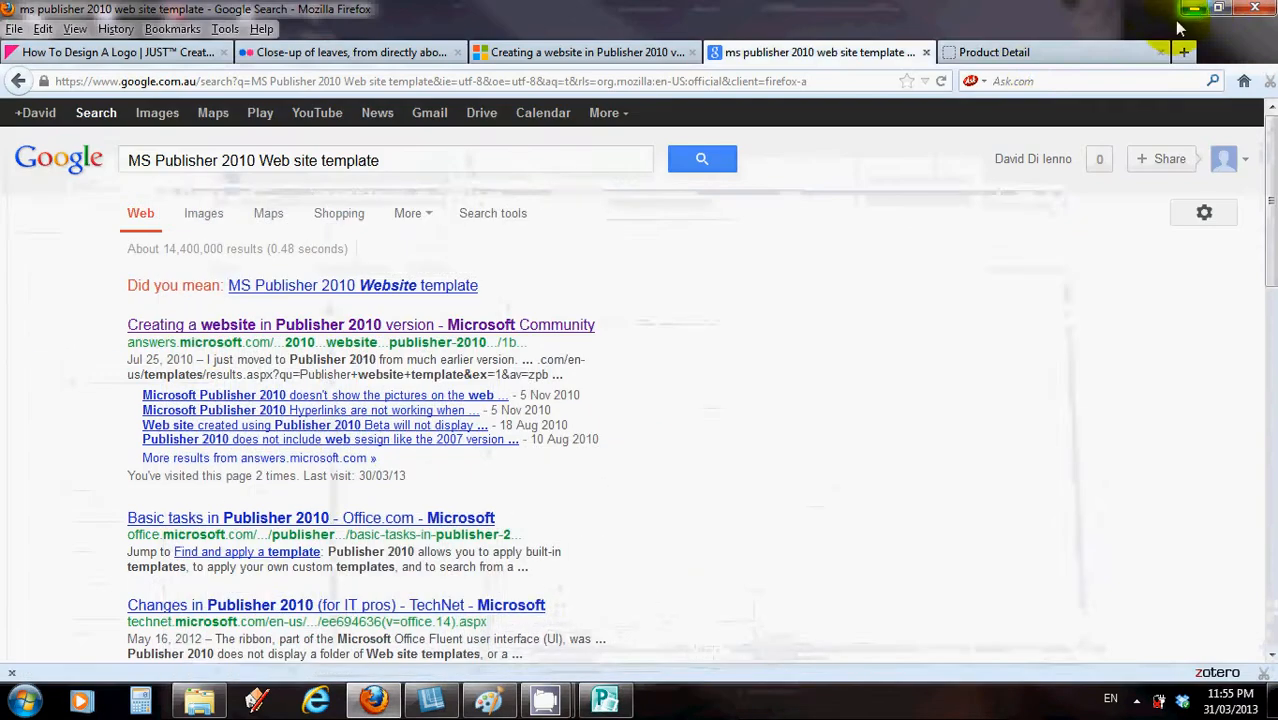
click(1042, 54)
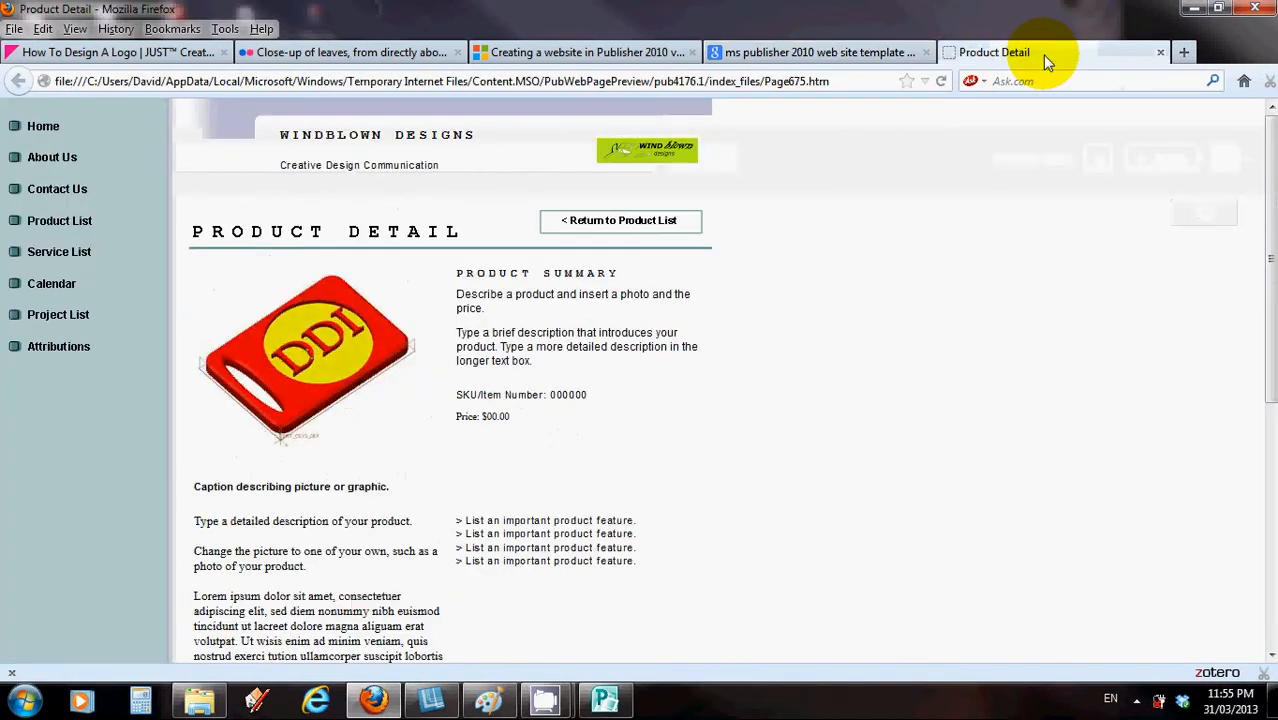
Search the web for "google maps" from the browser's start page and open the Google Maps site
click(1241, 80)
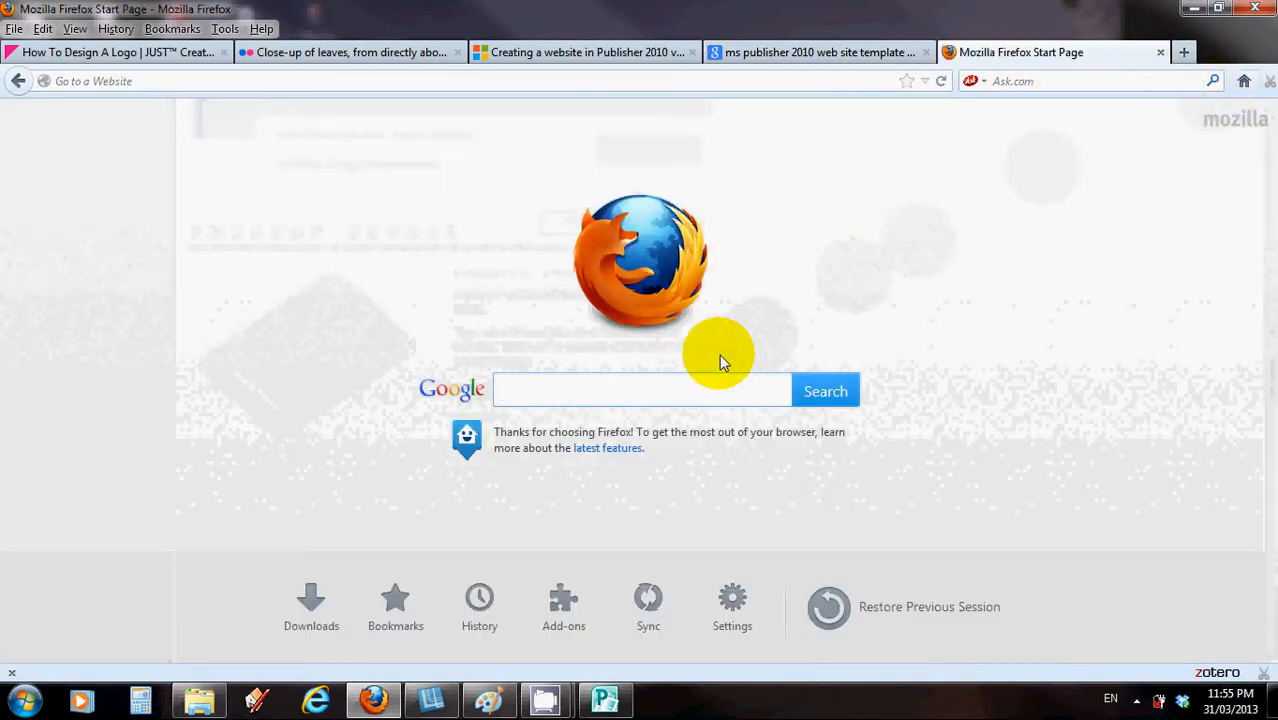
text(ggogle)
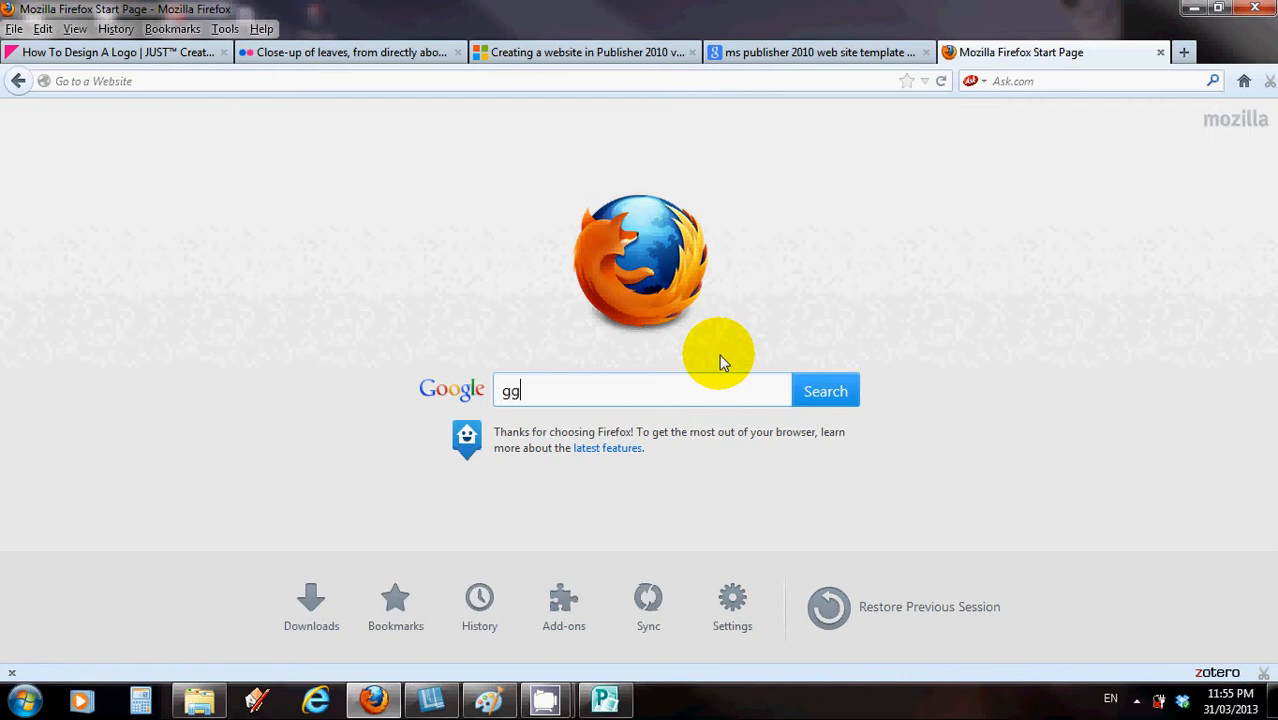
key(BackSpace)
key(BackSpace)
key(BackSpace)
key(BackSpace)
key(BackSpace)
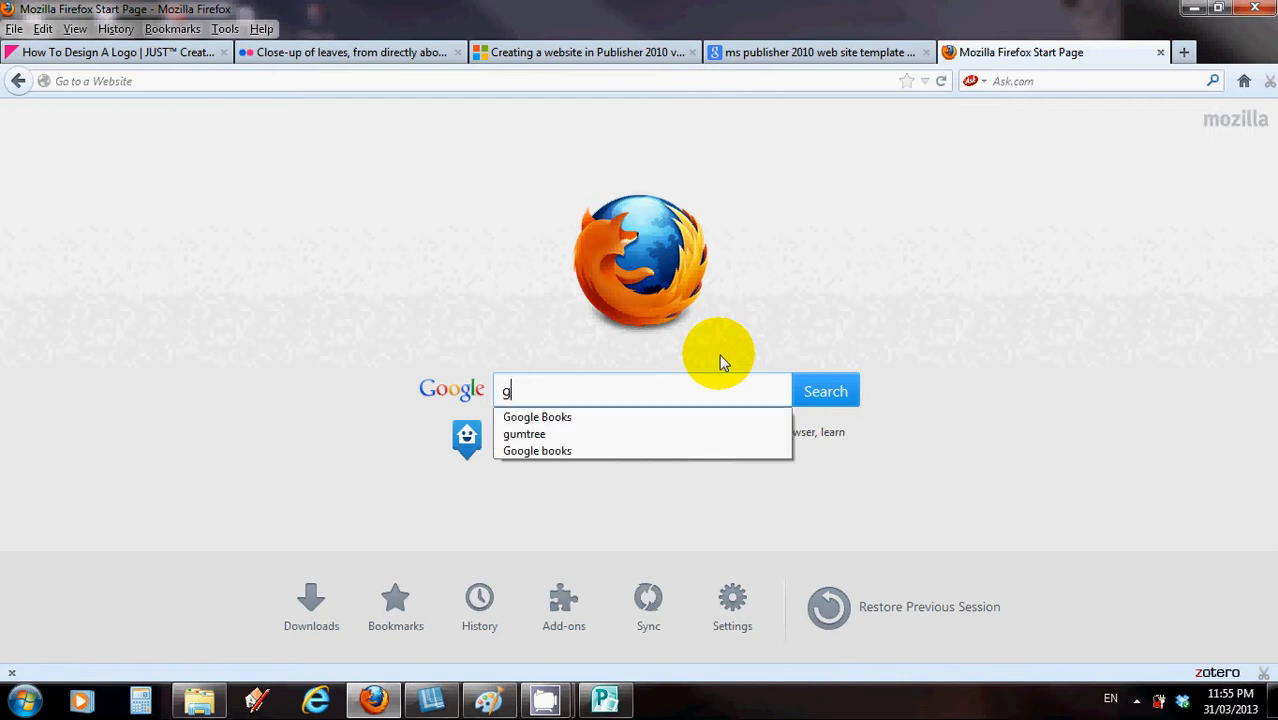
text(oogle maps)
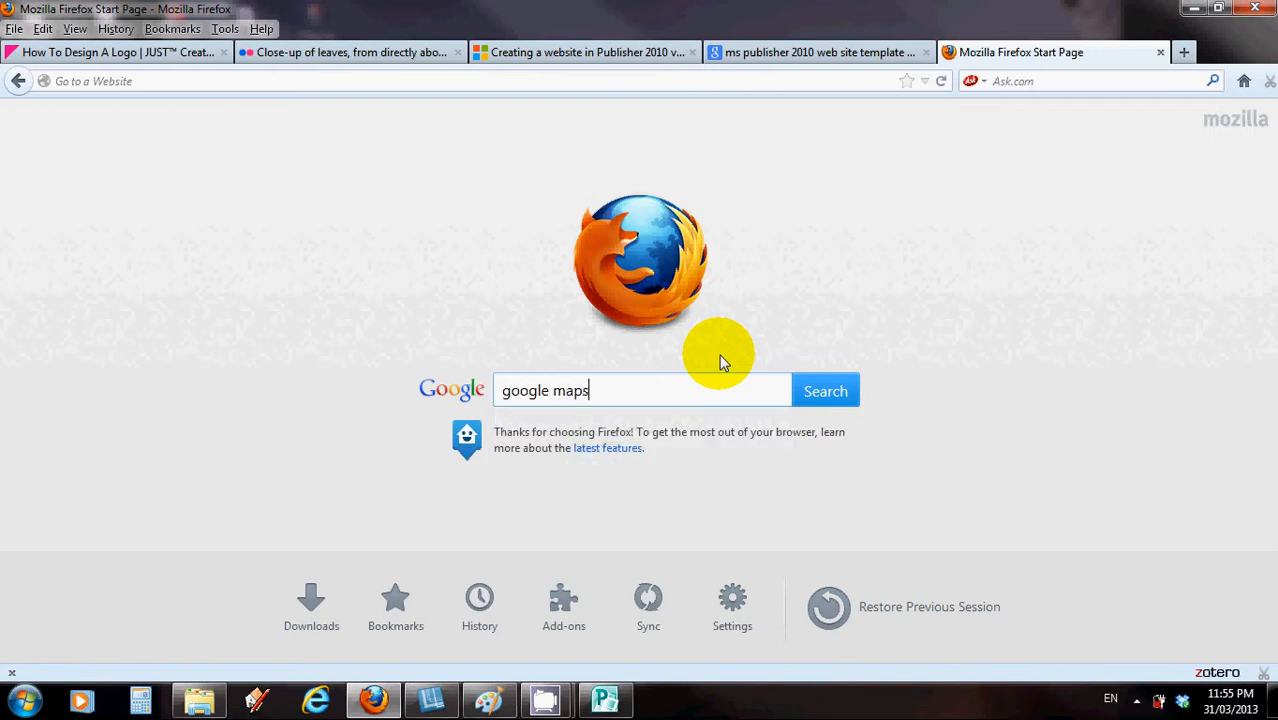
key(Return)
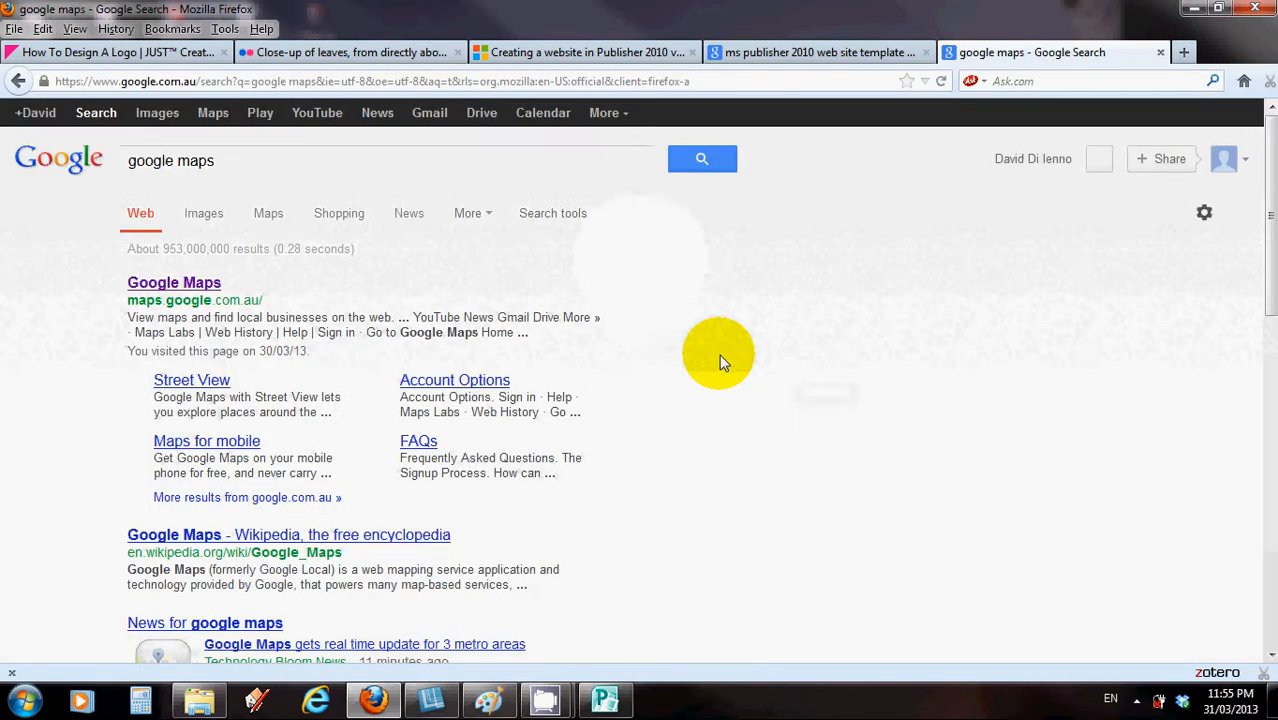
click(142, 281)
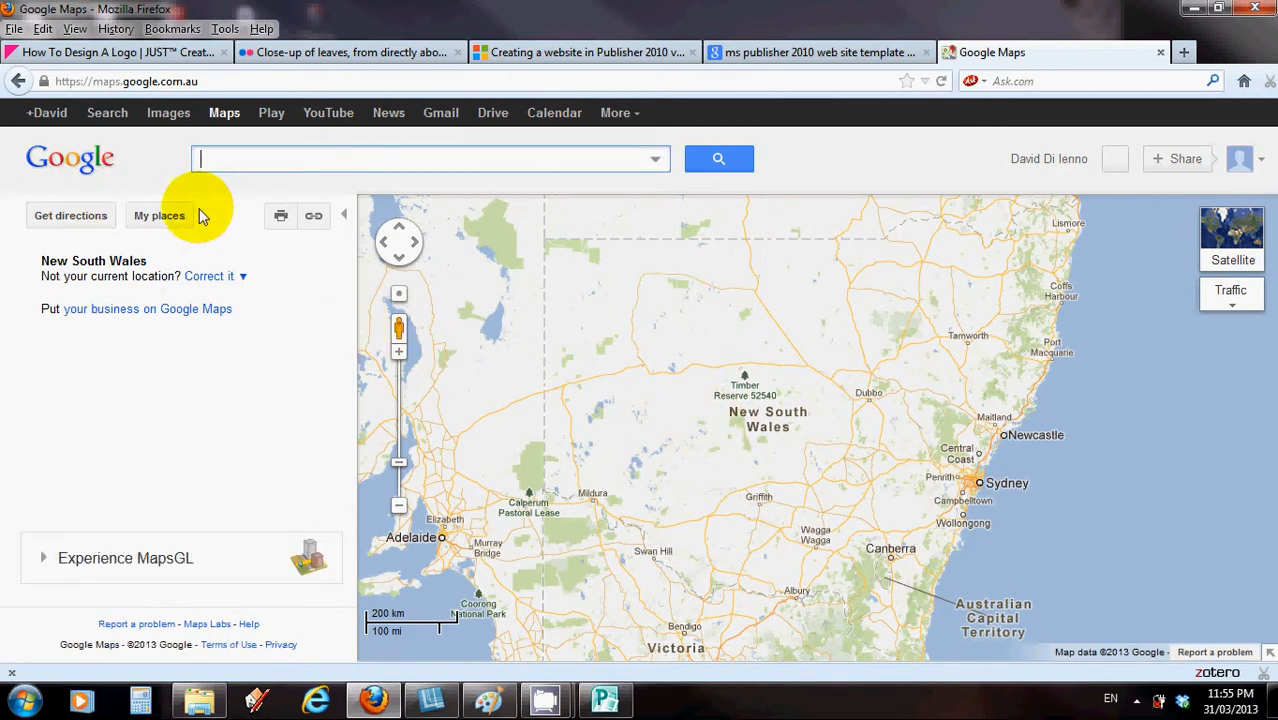
Look up Girraween NSW in Google Maps and enlarge the map around its marker
text(Gir)
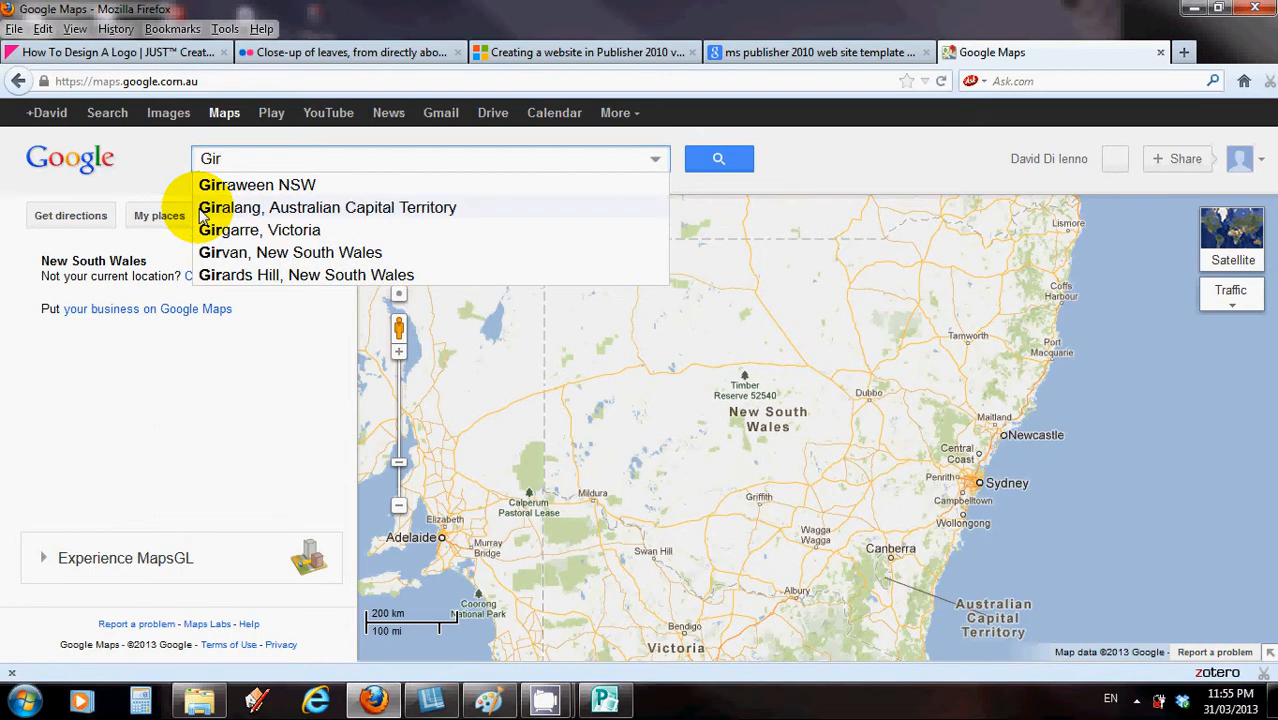
text(aween)
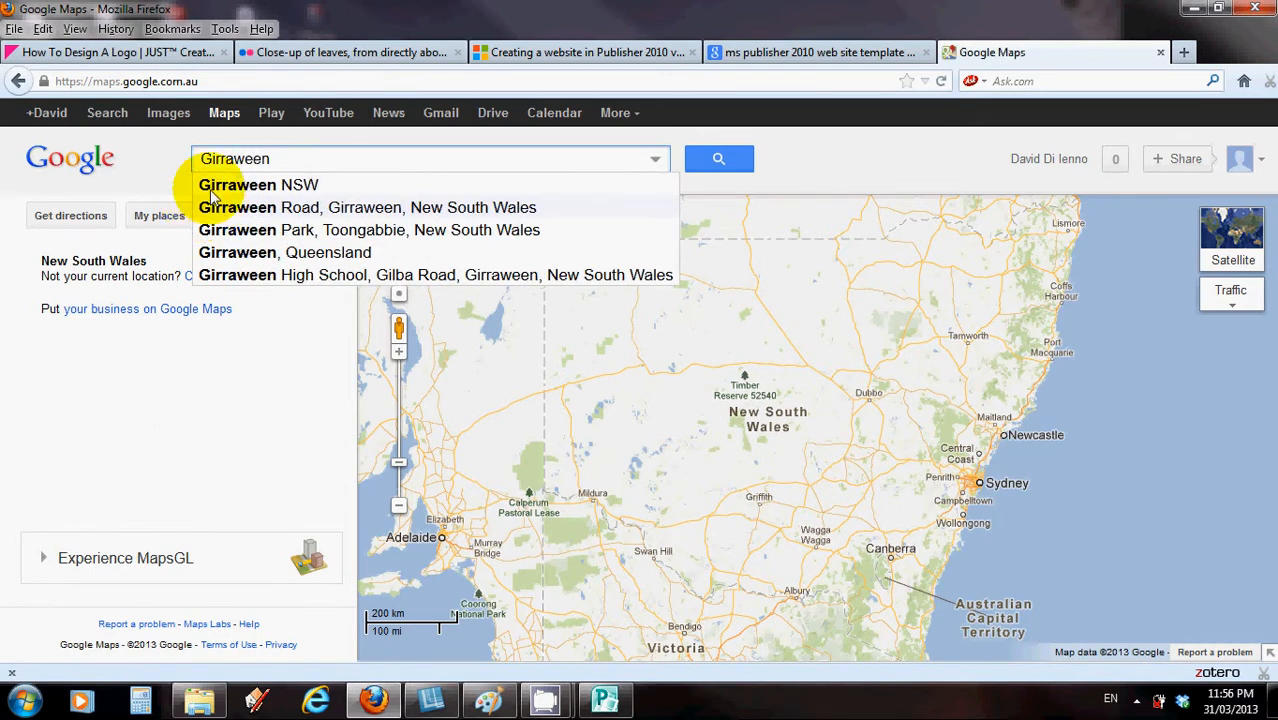
click(200, 186)
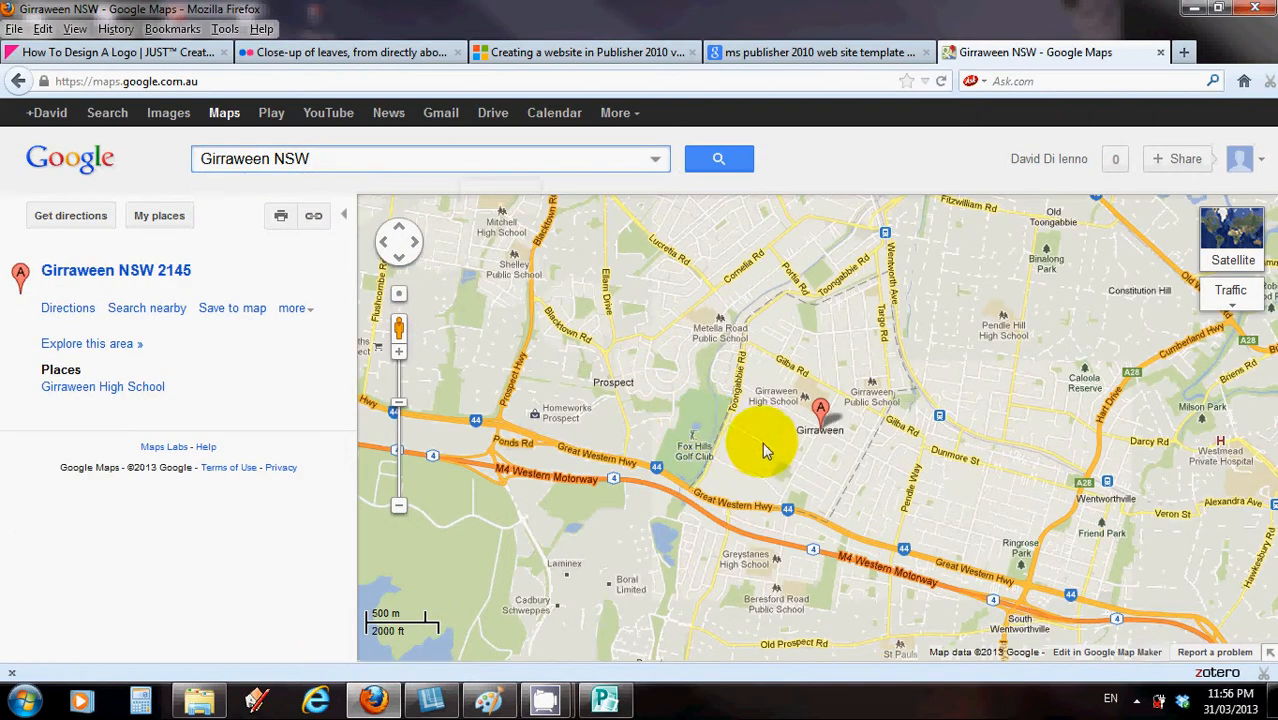
scroll(812, 455, up, 1)
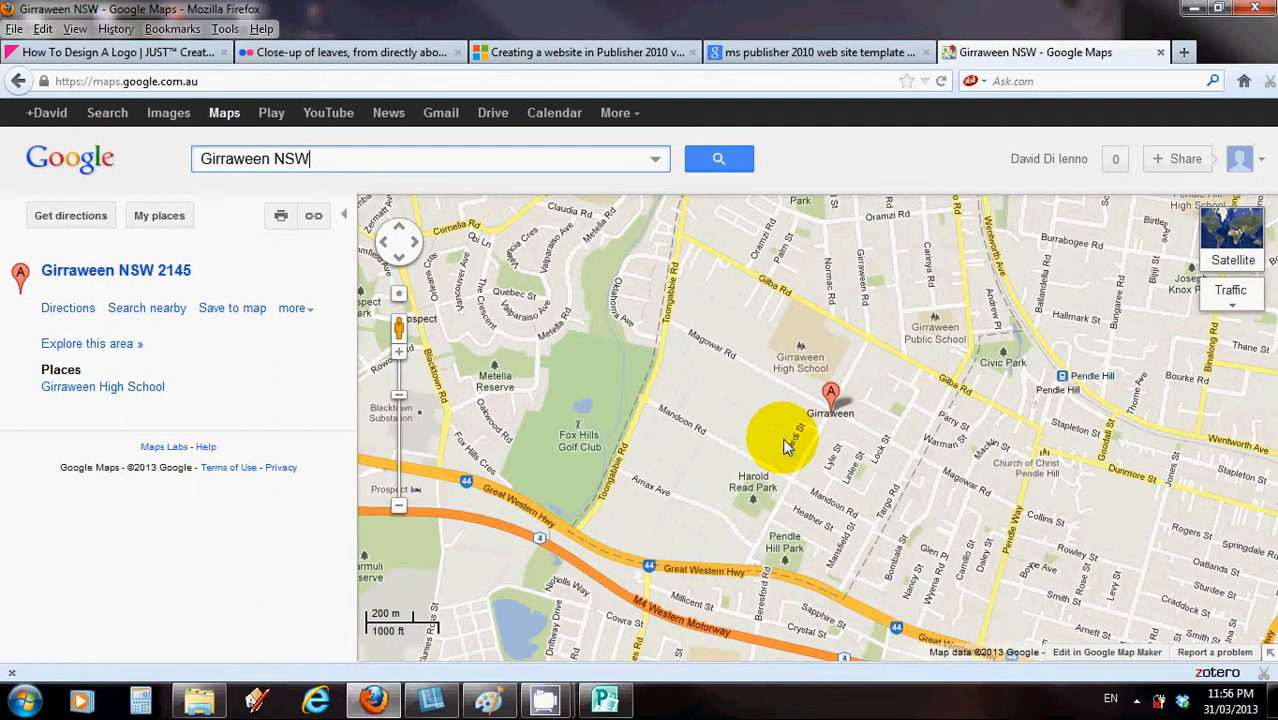
Capture a roughly square region of the map around the Girraween marker with Snagit
key(Print)
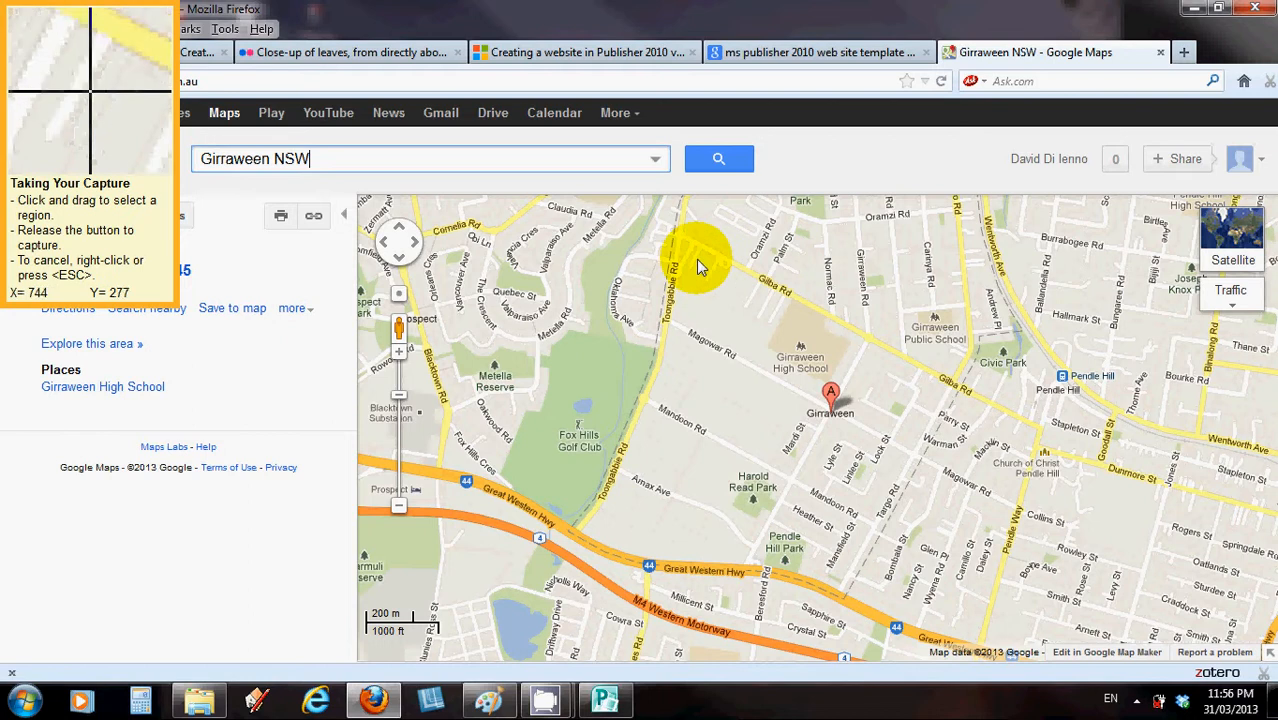
click(710, 288)
drag(711, 287, 1037, 565)
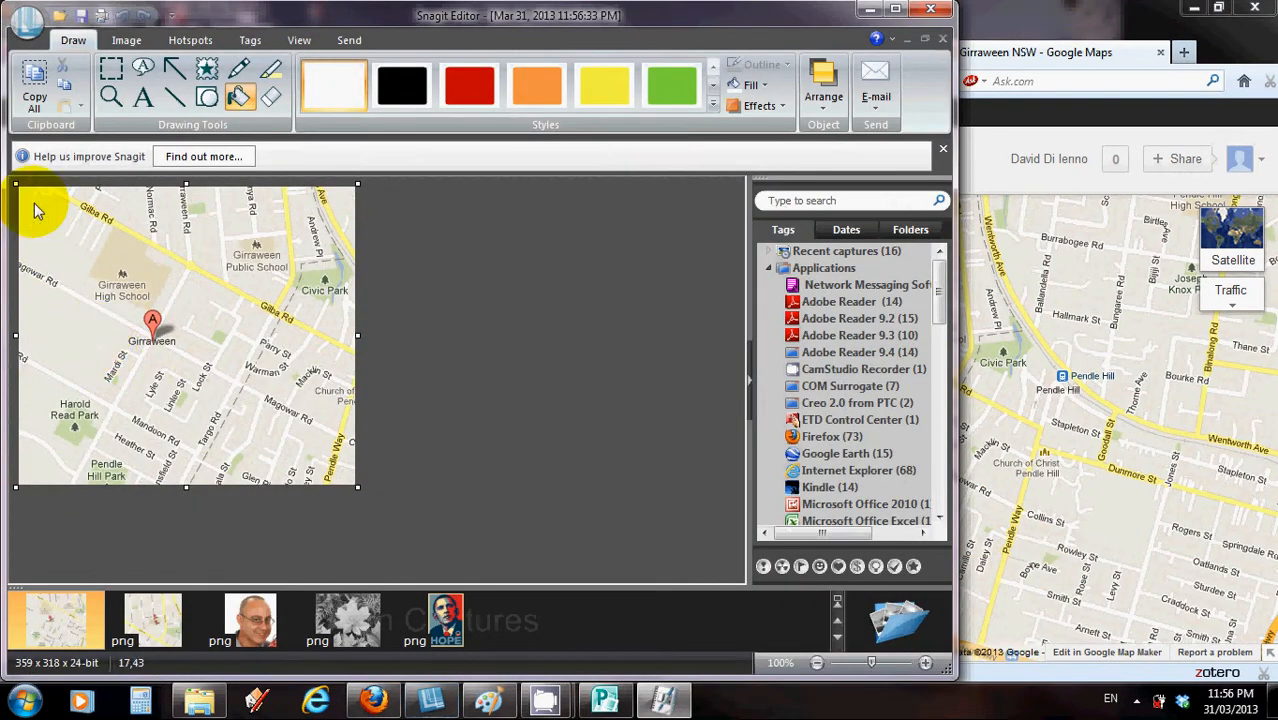
Start saving the map capture as a PNG in the Y7PublisherWebsite folder, cancel it and close the Snagit editor
click(24, 29)
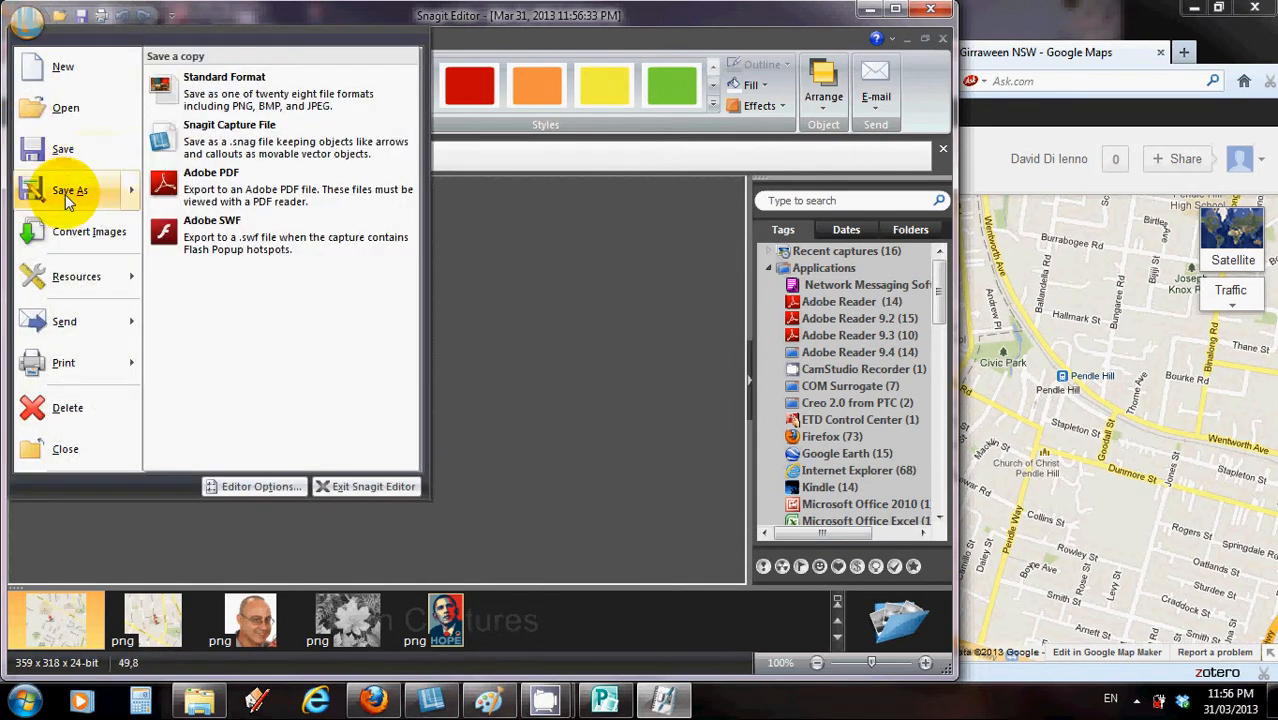
click(299, 104)
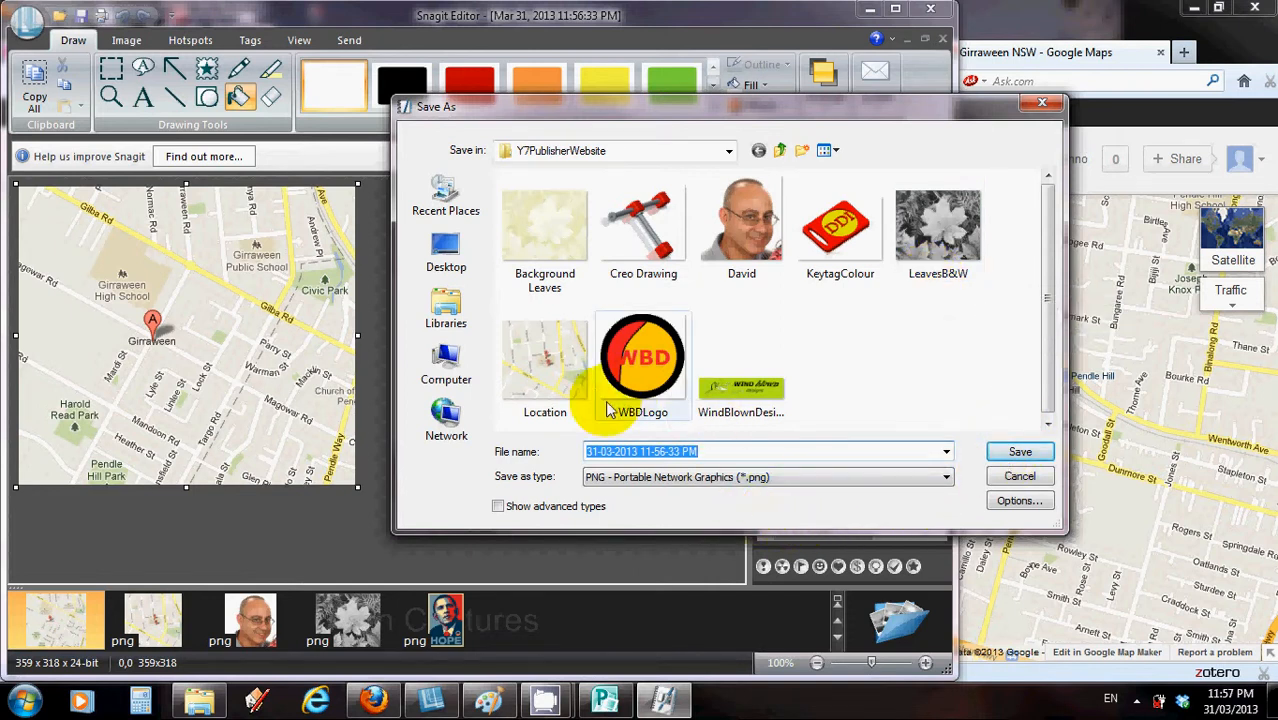
click(1012, 480)
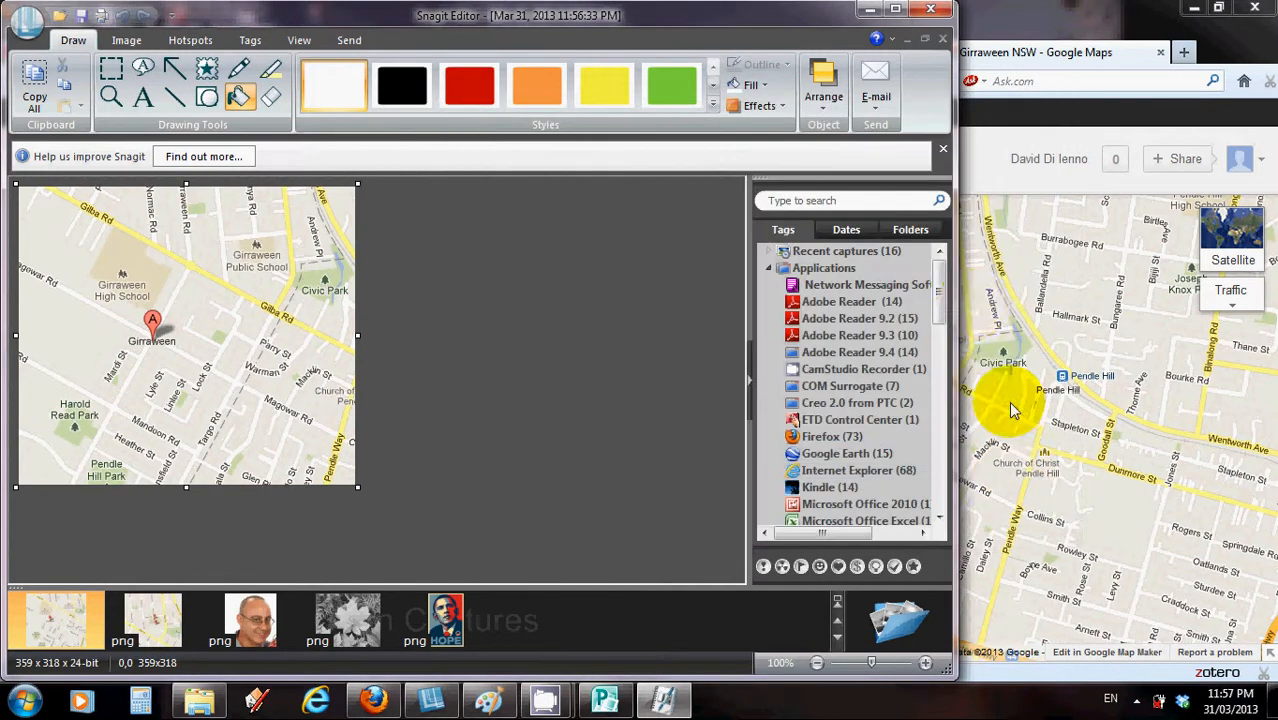
click(928, 11)
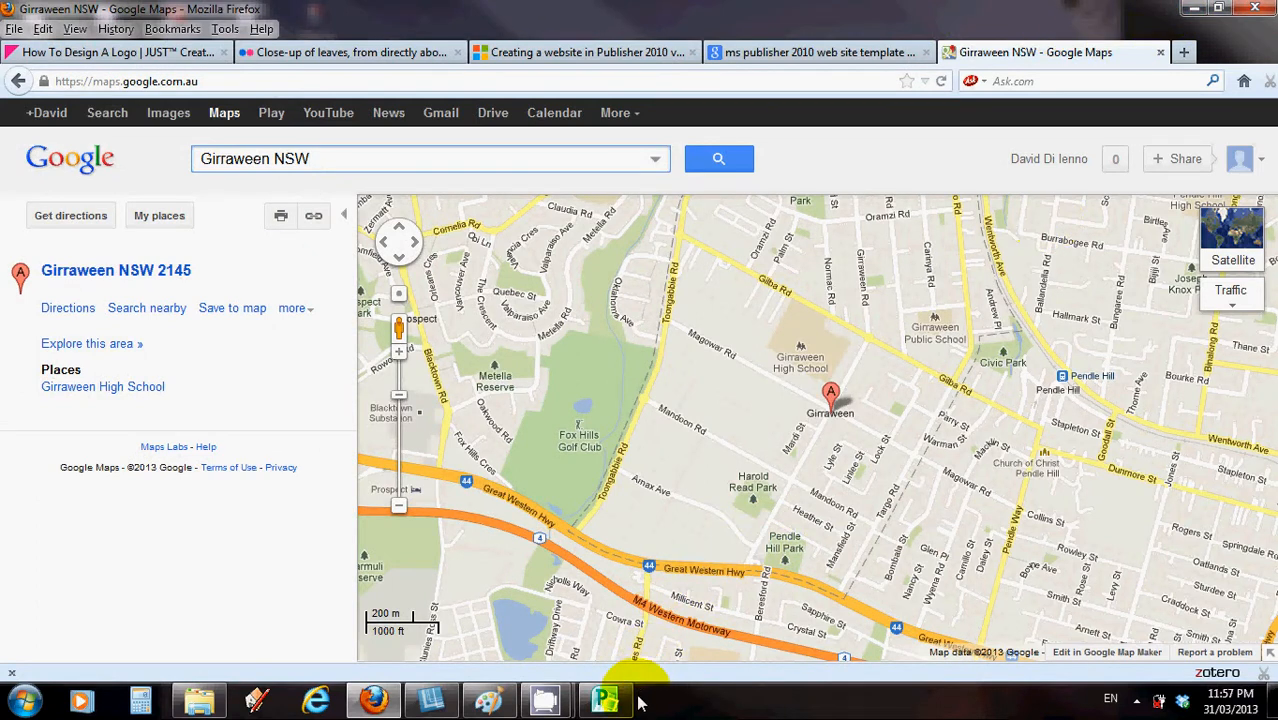
Switch to Publisher and open the picture replacement dialog for the Contact Us page's map picture
click(605, 699)
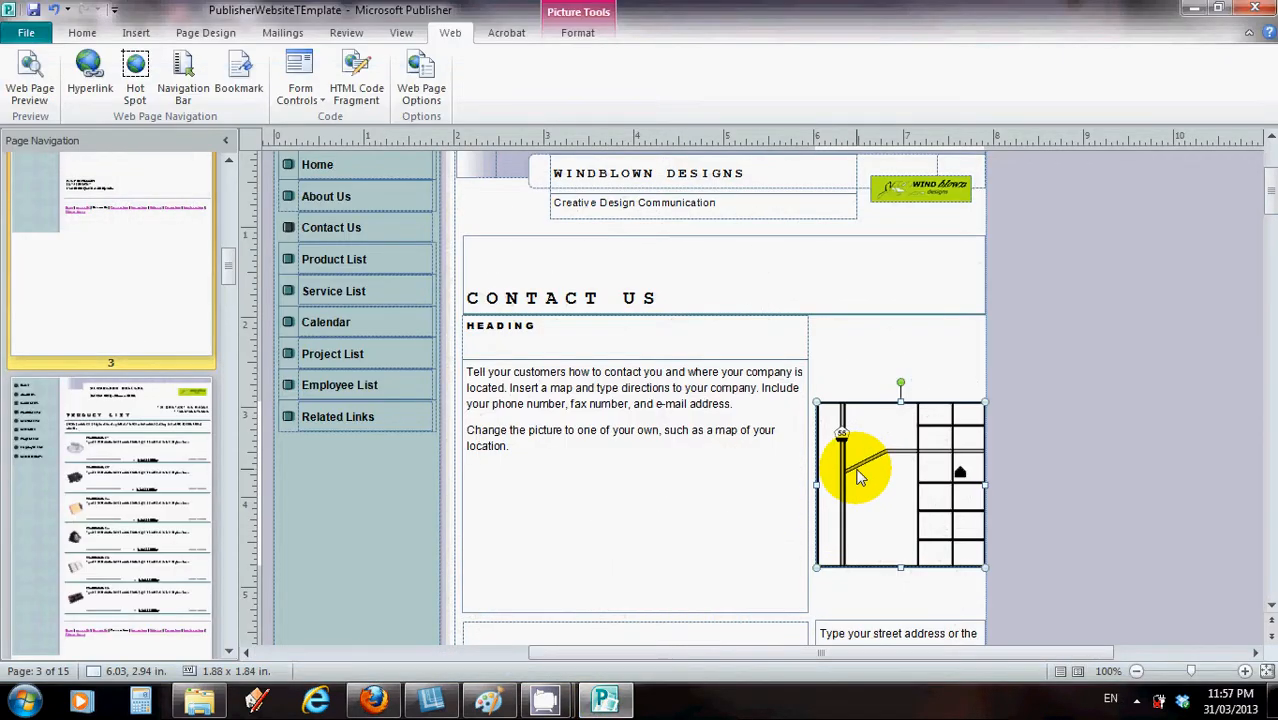
right_click(858, 477)
right_click(859, 466)
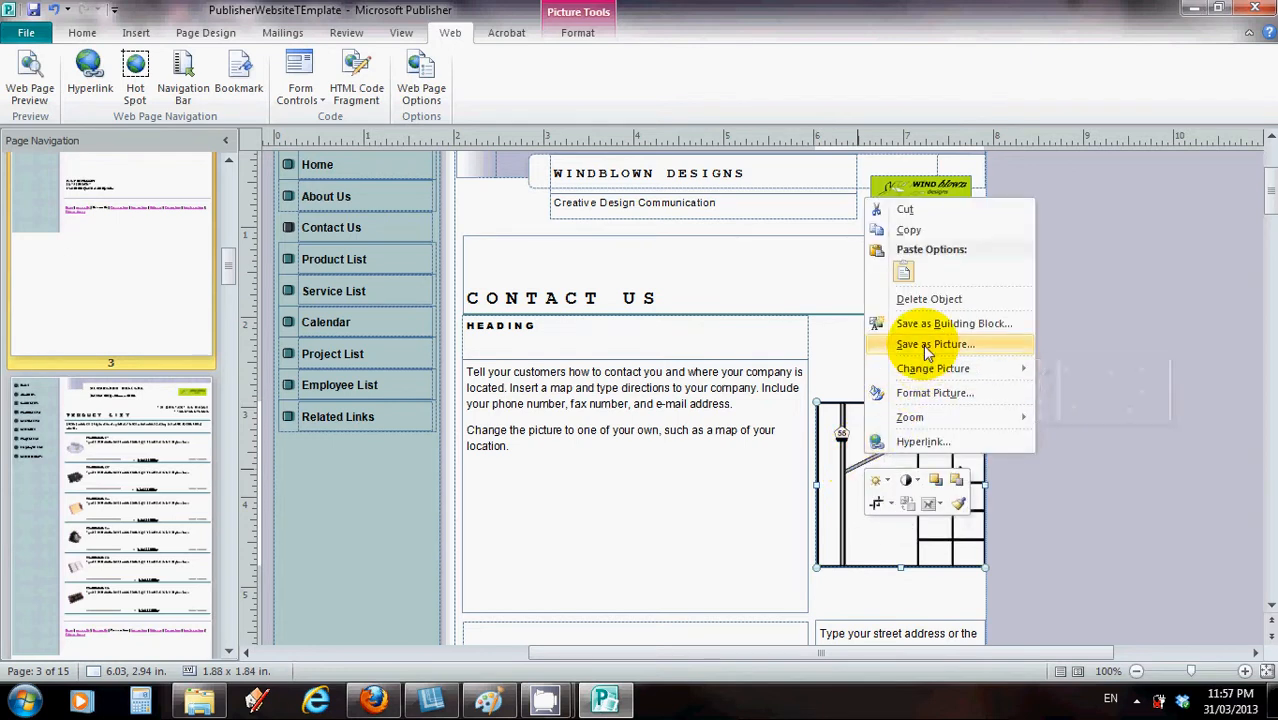
mouse_move(930, 368)
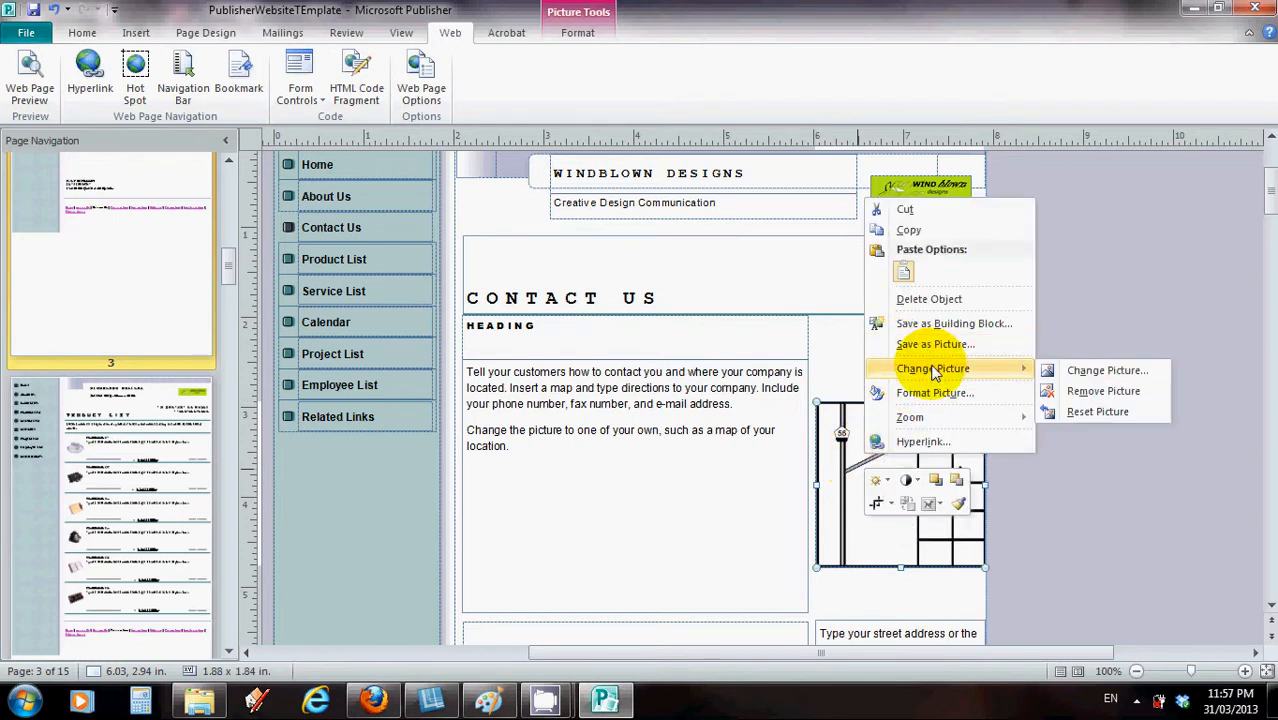
click(1101, 371)
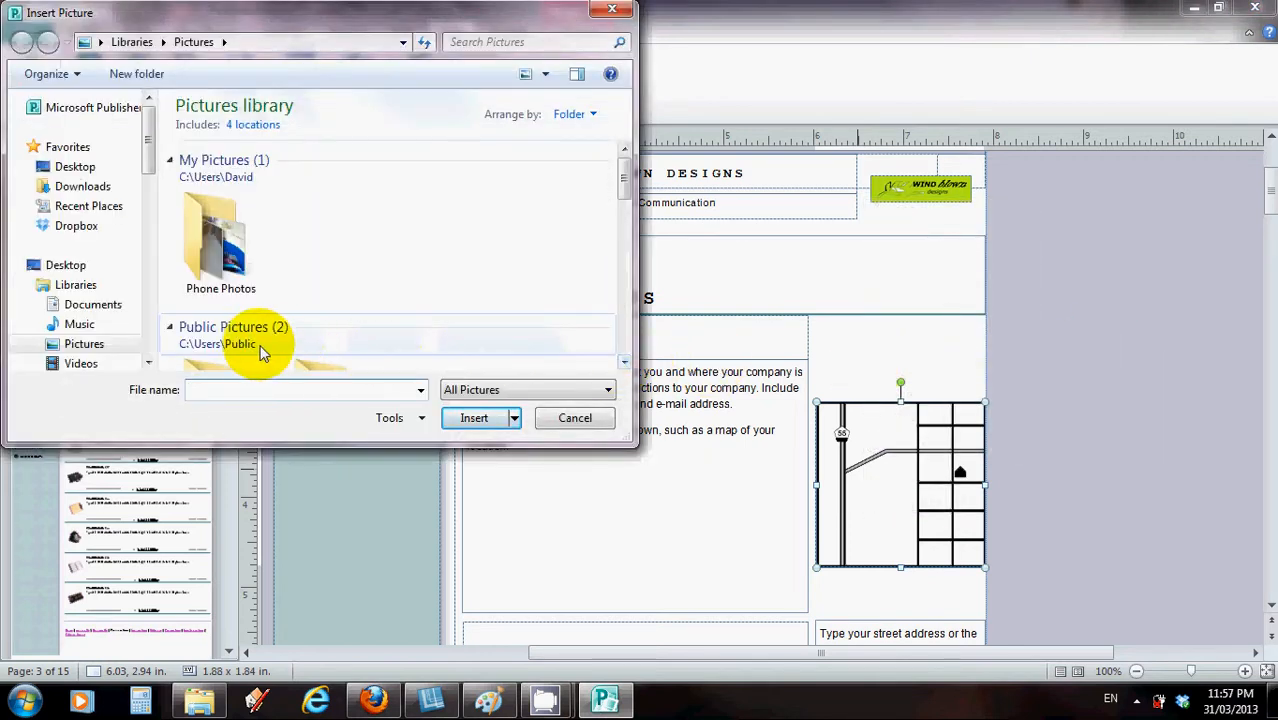
Browse drive F: through Teaching_Programs_Girraween_High and Year_7_Information_Technologies to the Y7PublisherWebsite folder
drag(148, 166, 193, 307)
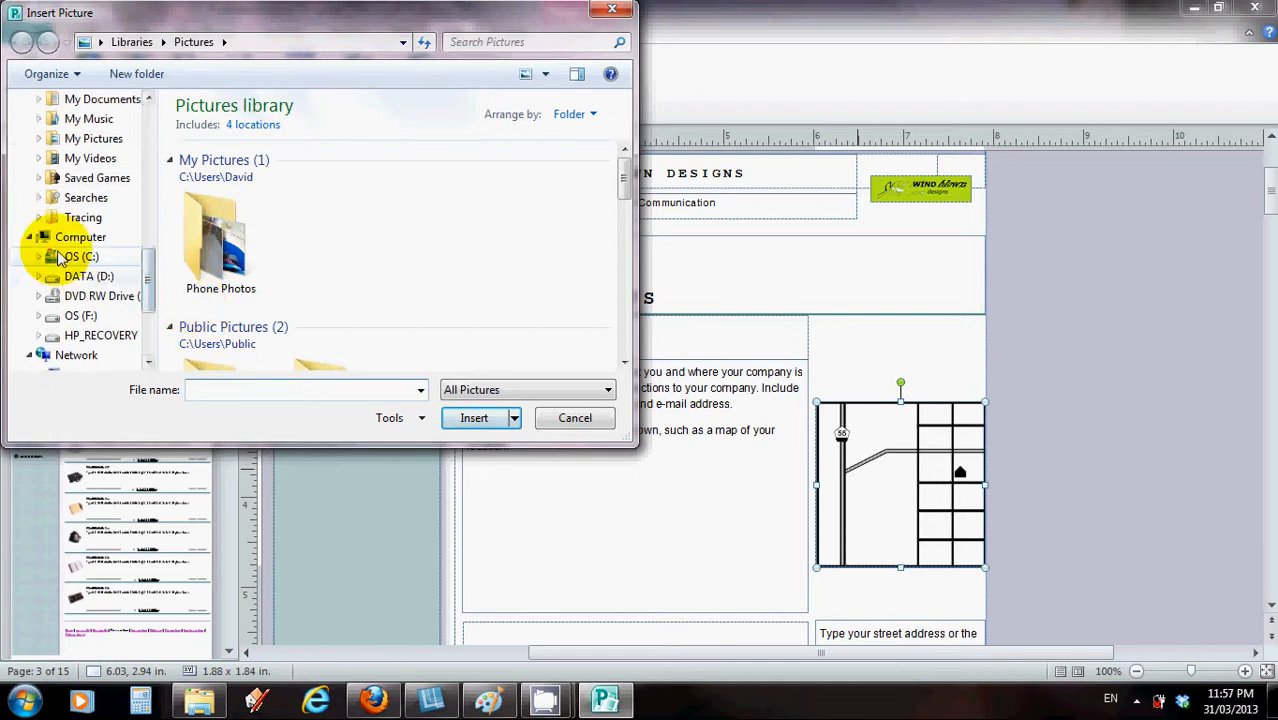
click(80, 316)
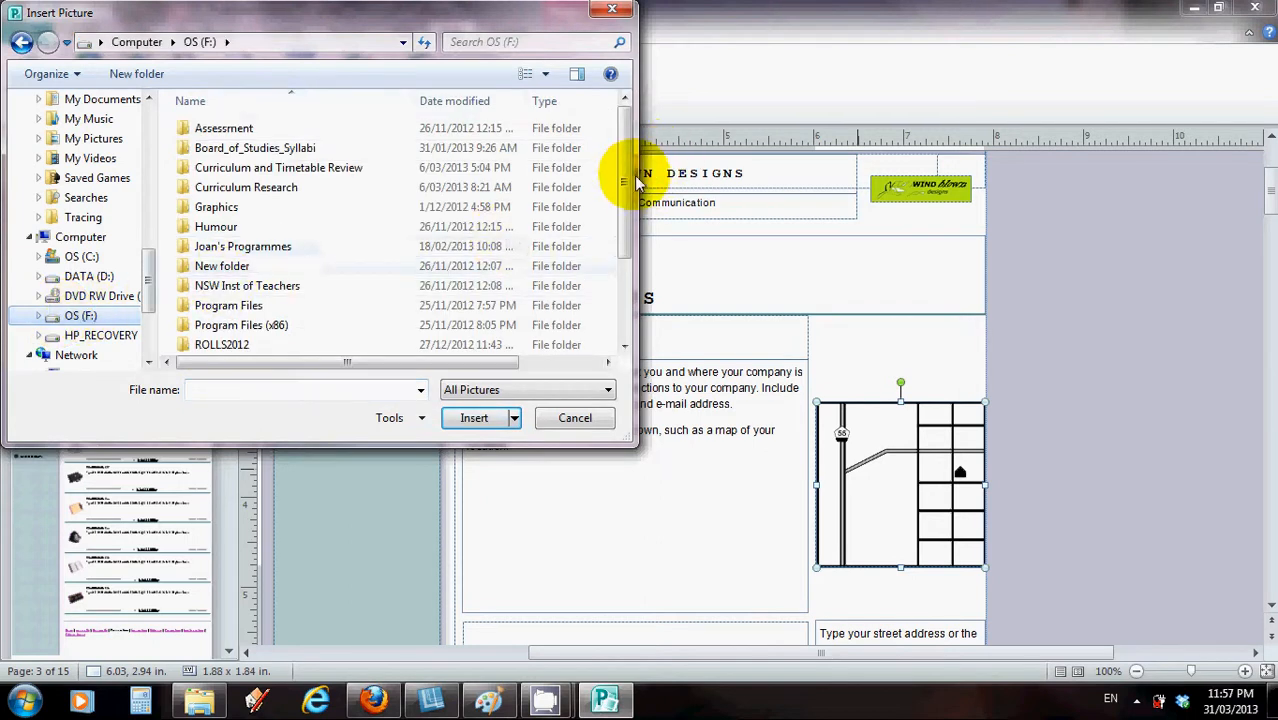
drag(622, 194, 630, 265)
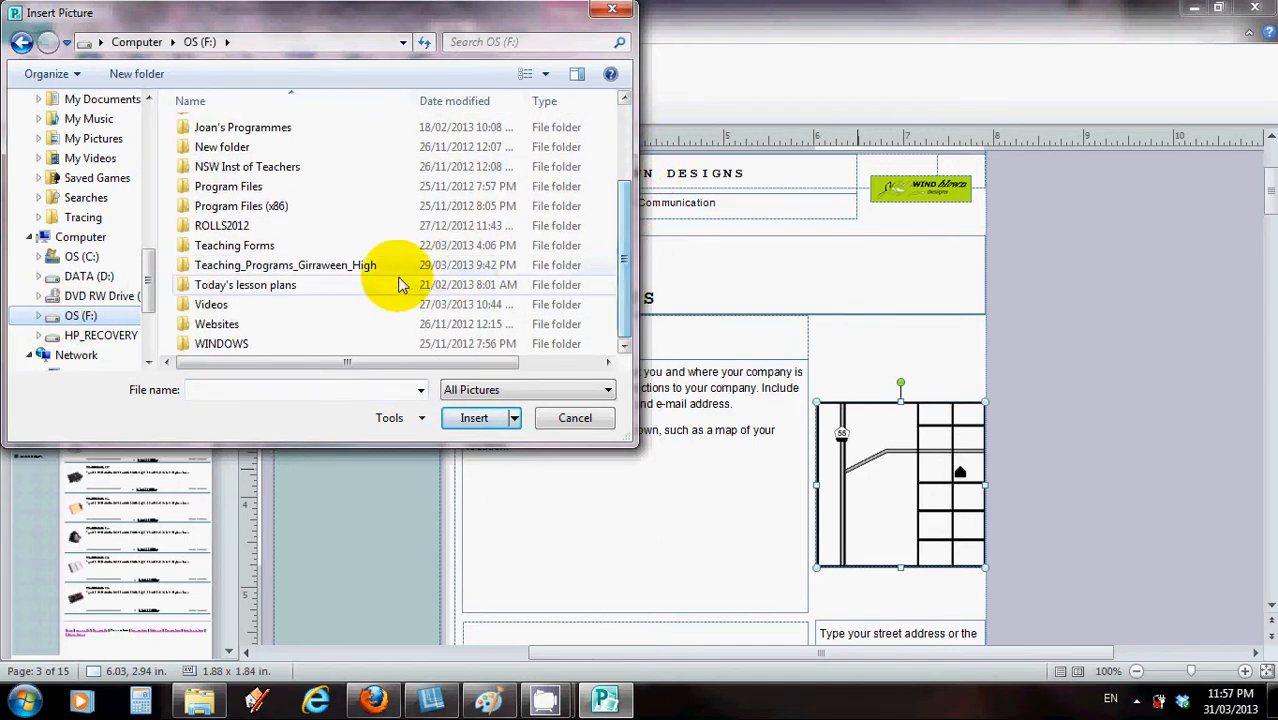
double_click(340, 268)
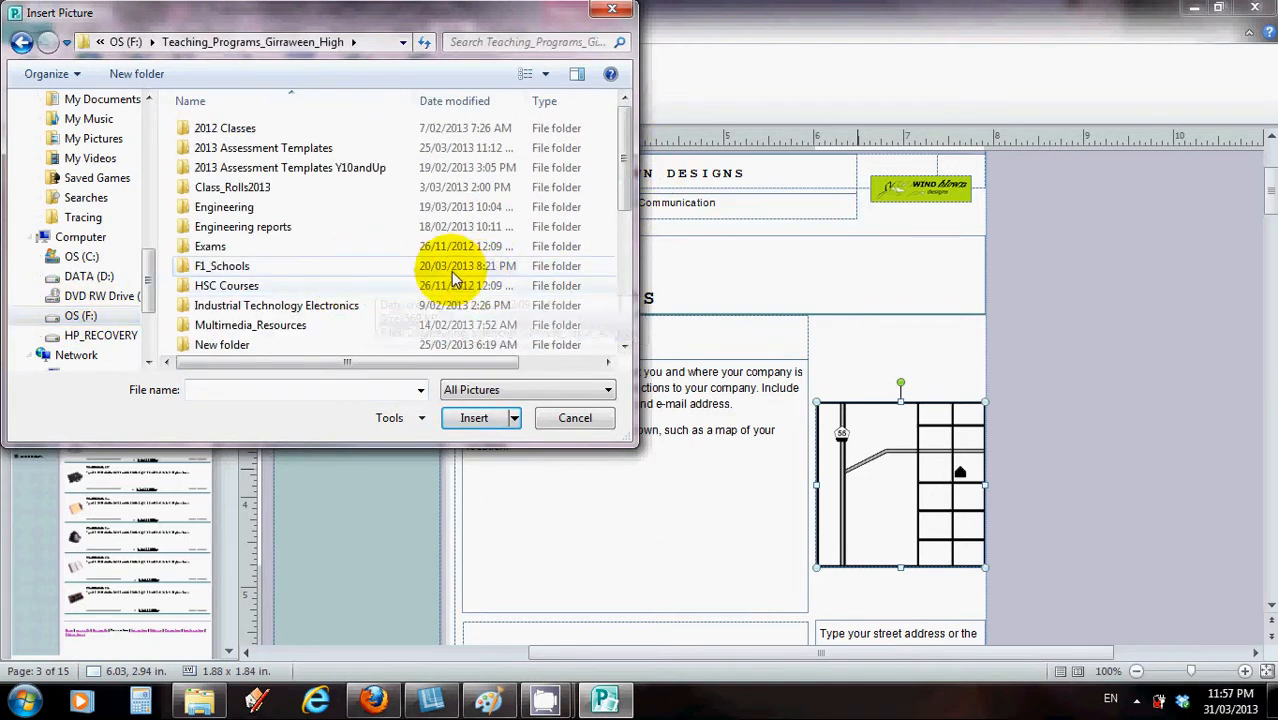
scroll(460, 283, down, 2)
scroll(449, 280, down, 3)
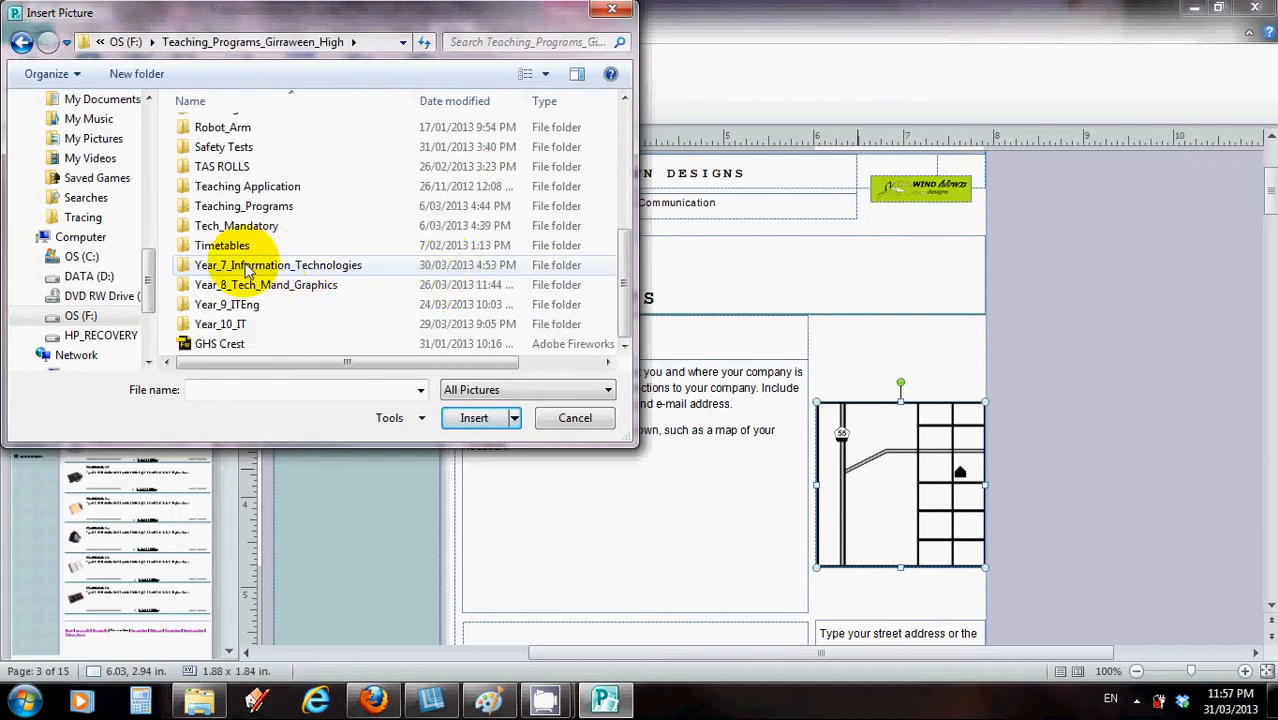
double_click(212, 266)
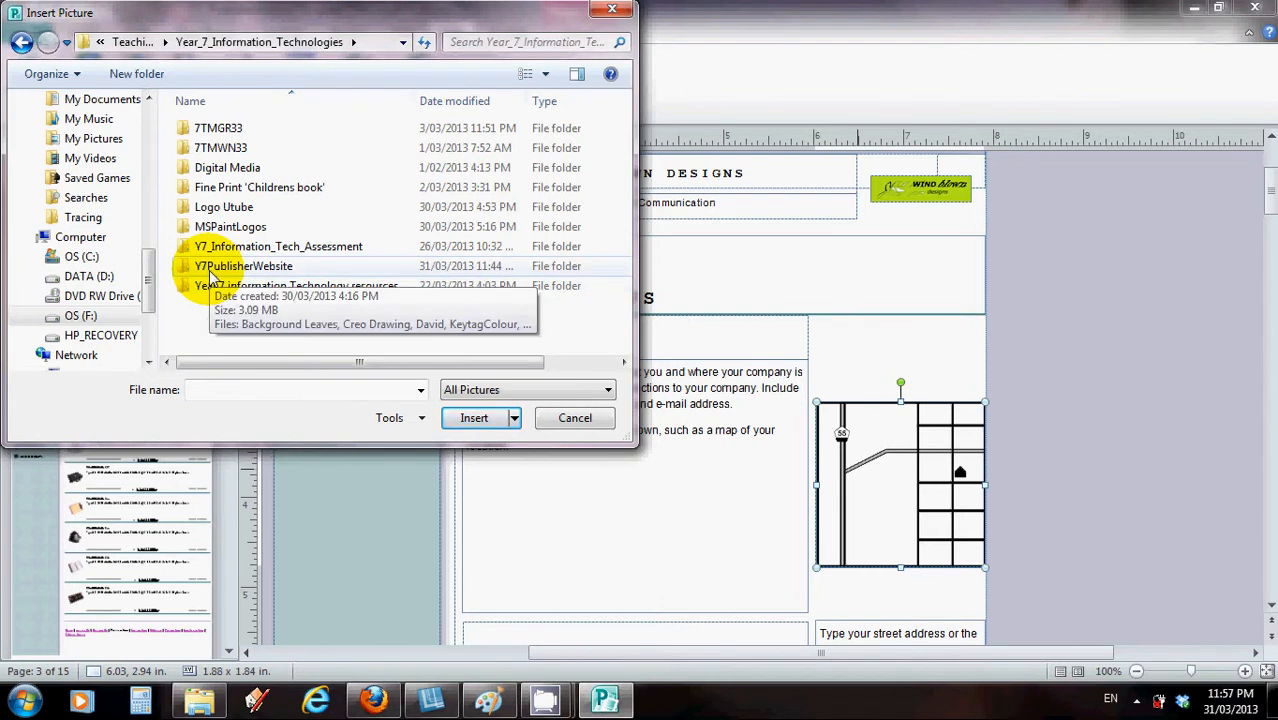
double_click(212, 270)
Insert the Location picture in place of the Contact Us map and deselect it
click(338, 288)
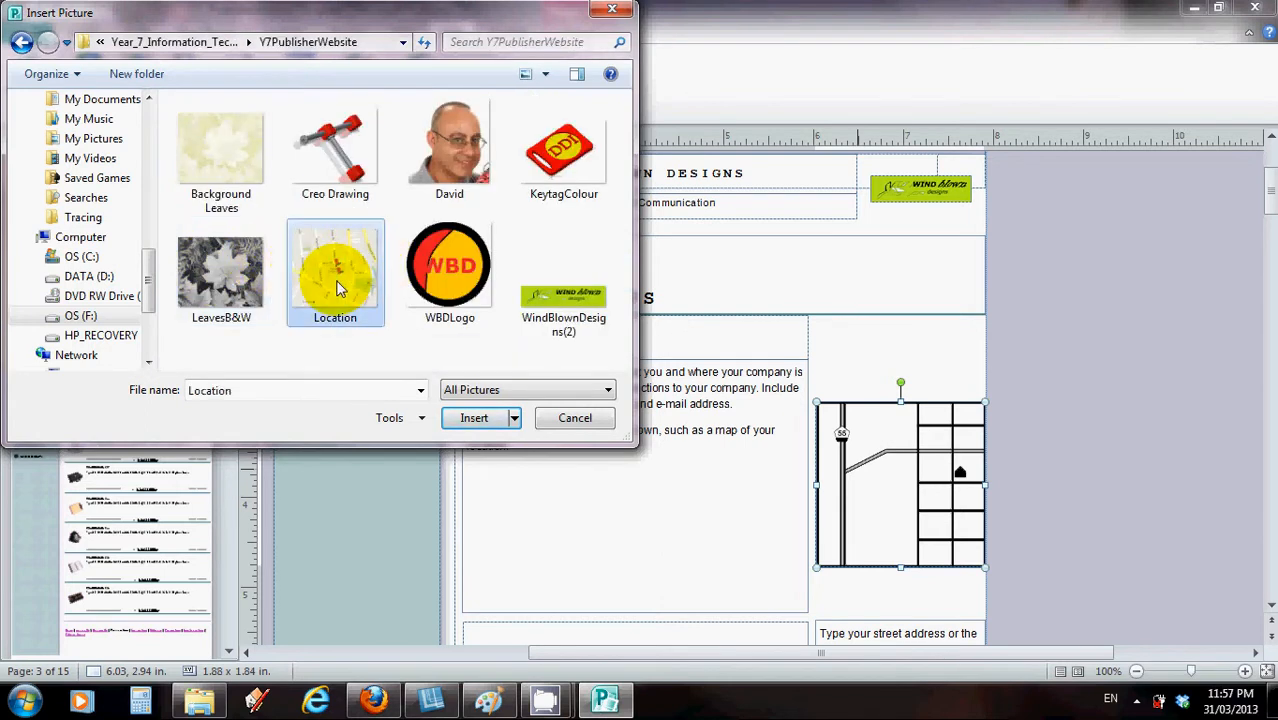
click(465, 418)
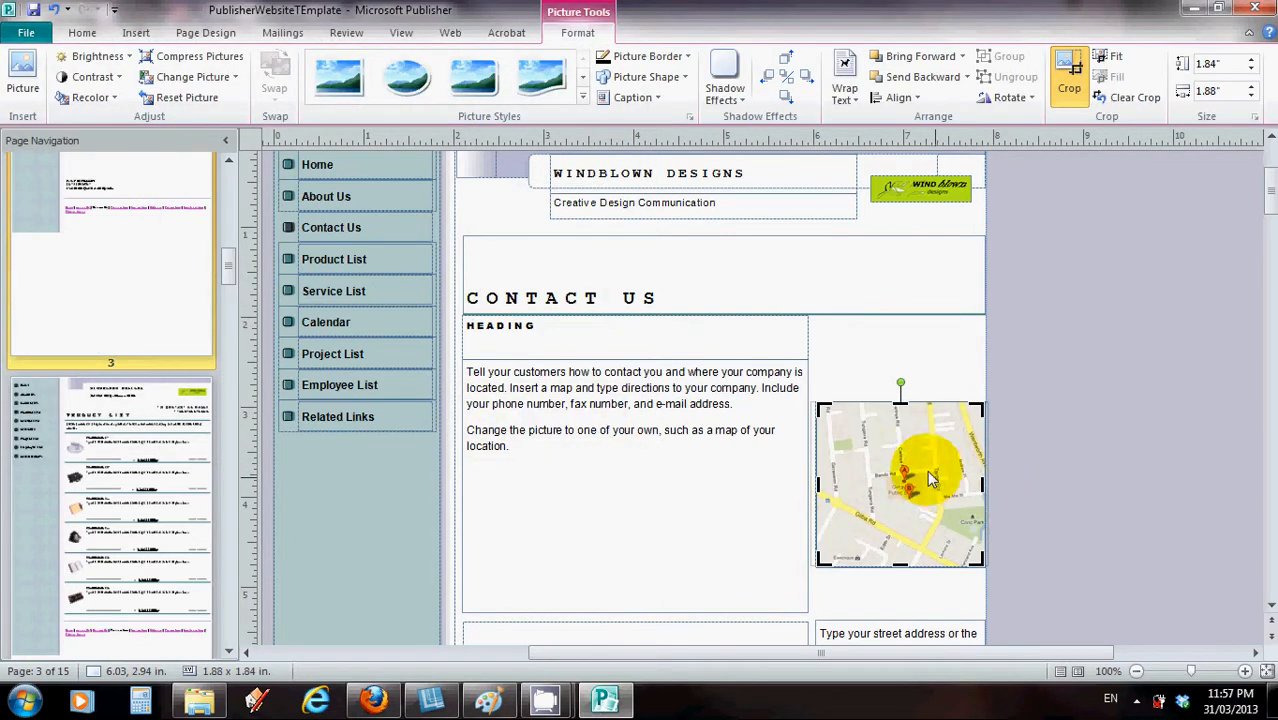
click(911, 350)
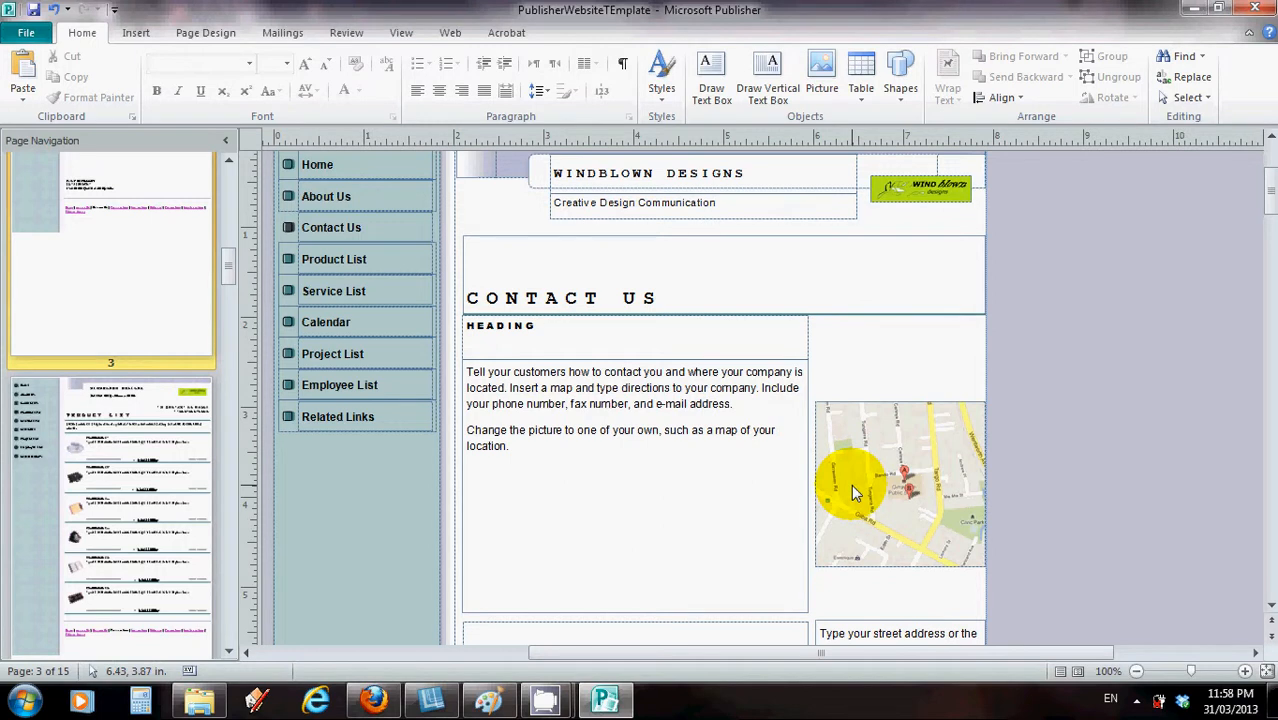
Delete the Calendar page from the website, including all objects on it
scroll(853, 491, down, 5)
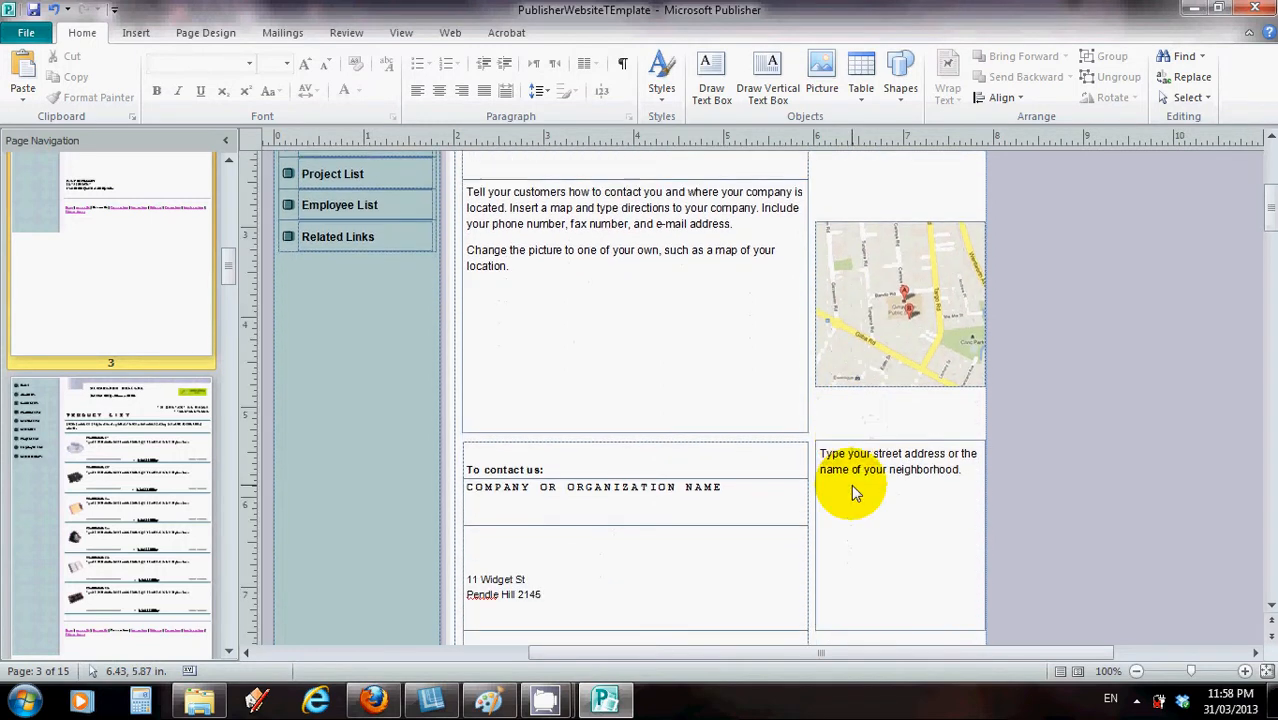
scroll(851, 484, up, 2)
scroll(851, 484, down, 2)
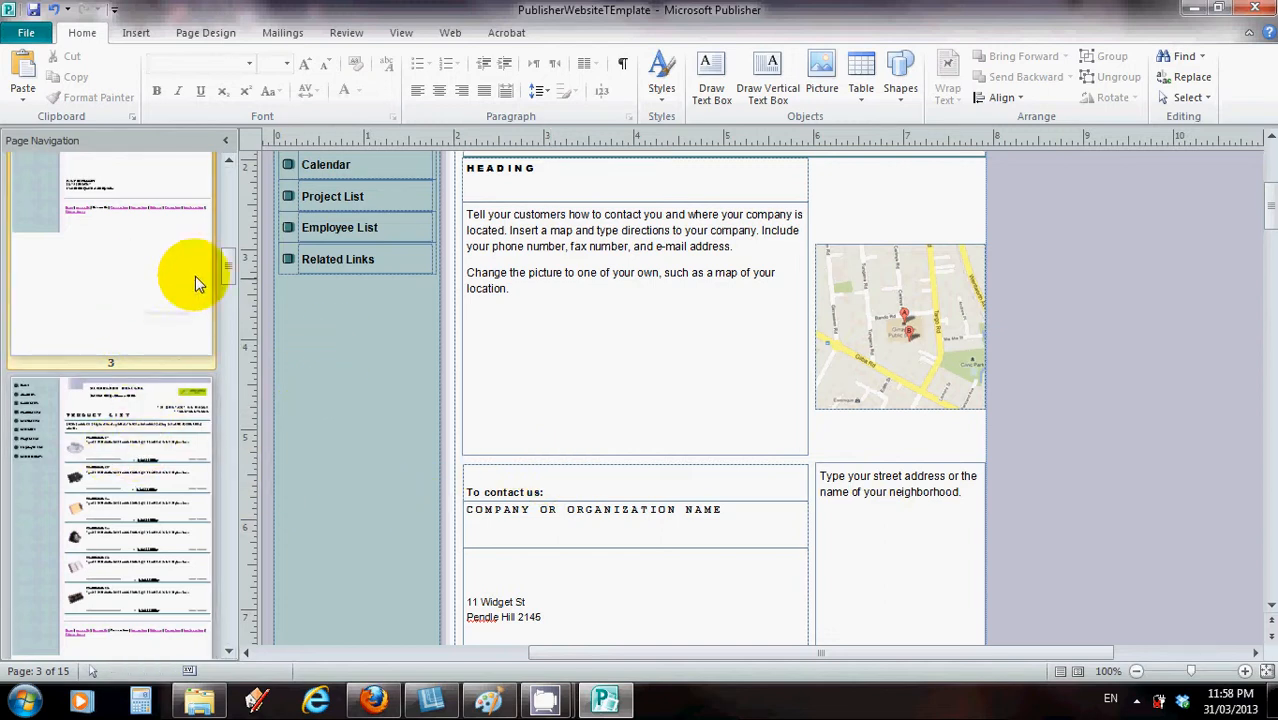
drag(228, 268, 222, 531)
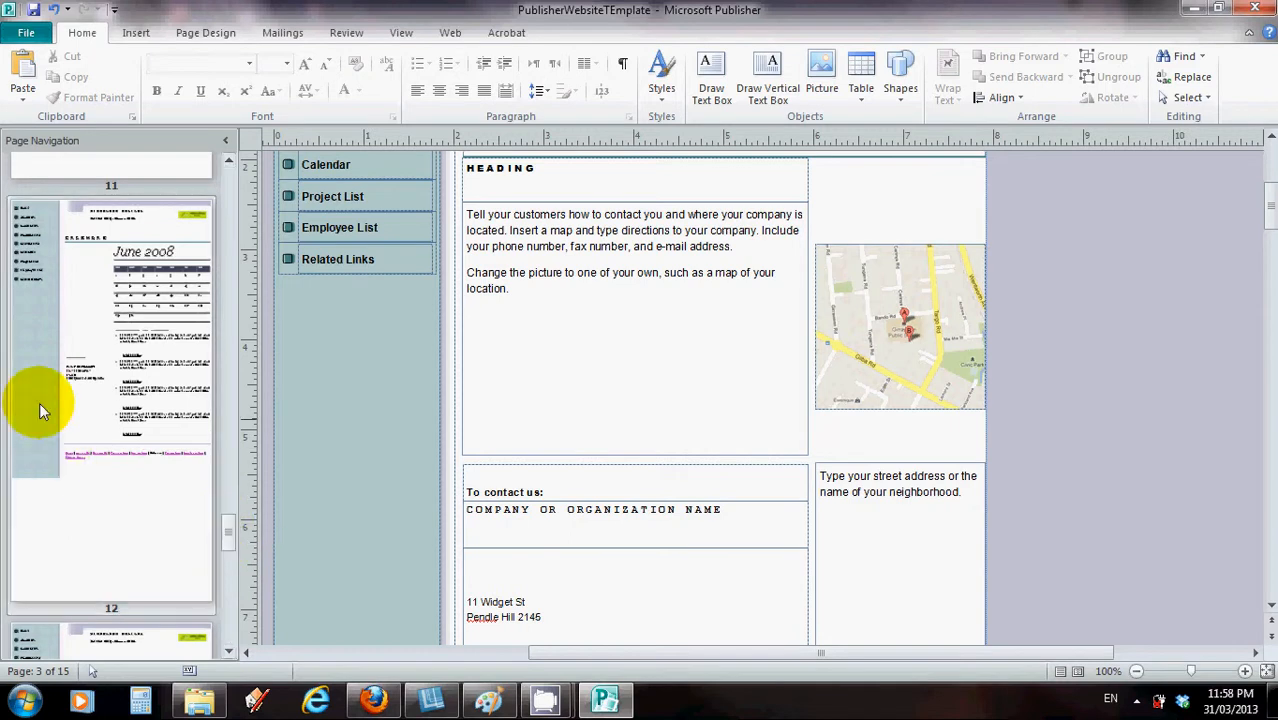
click(95, 316)
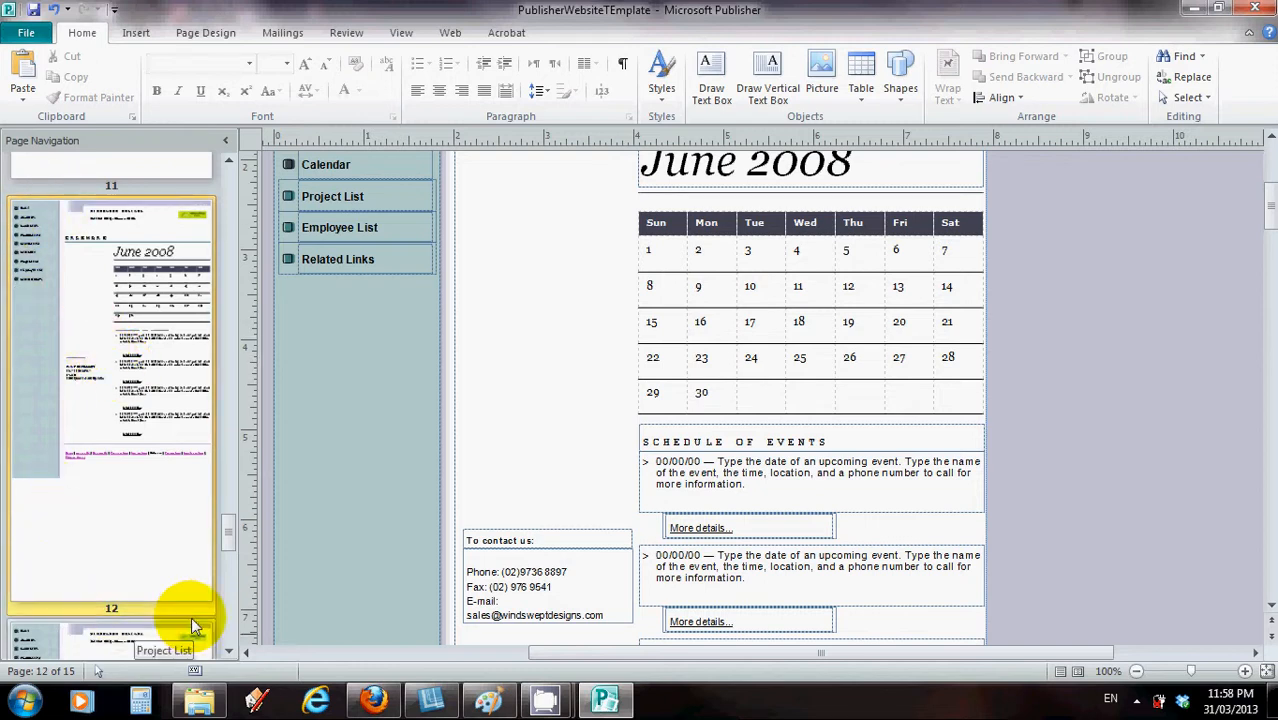
right_click(103, 348)
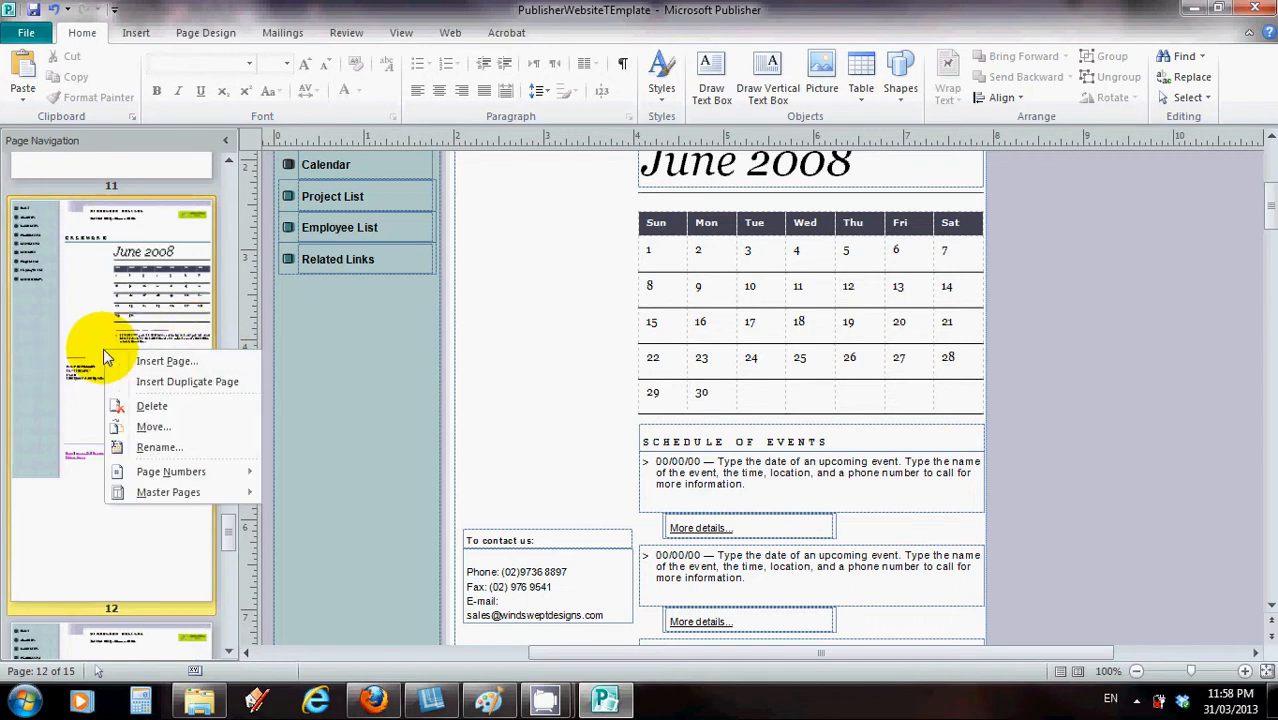
click(152, 407)
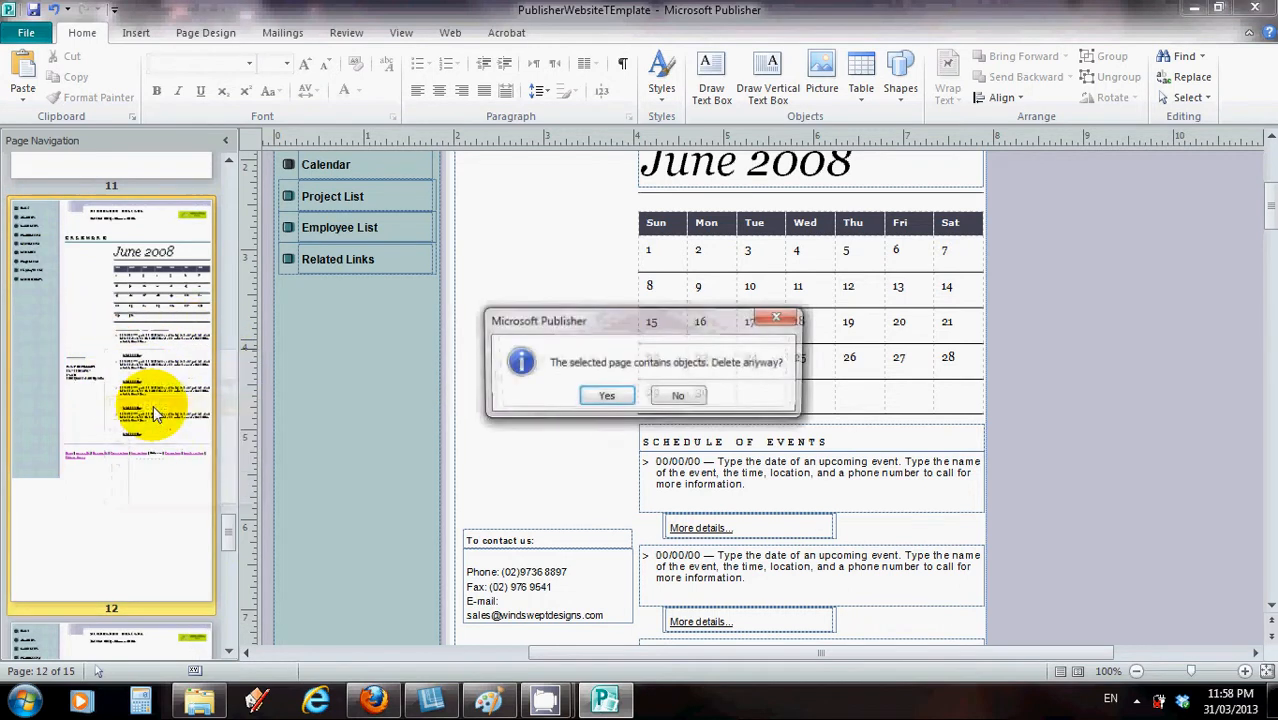
click(607, 395)
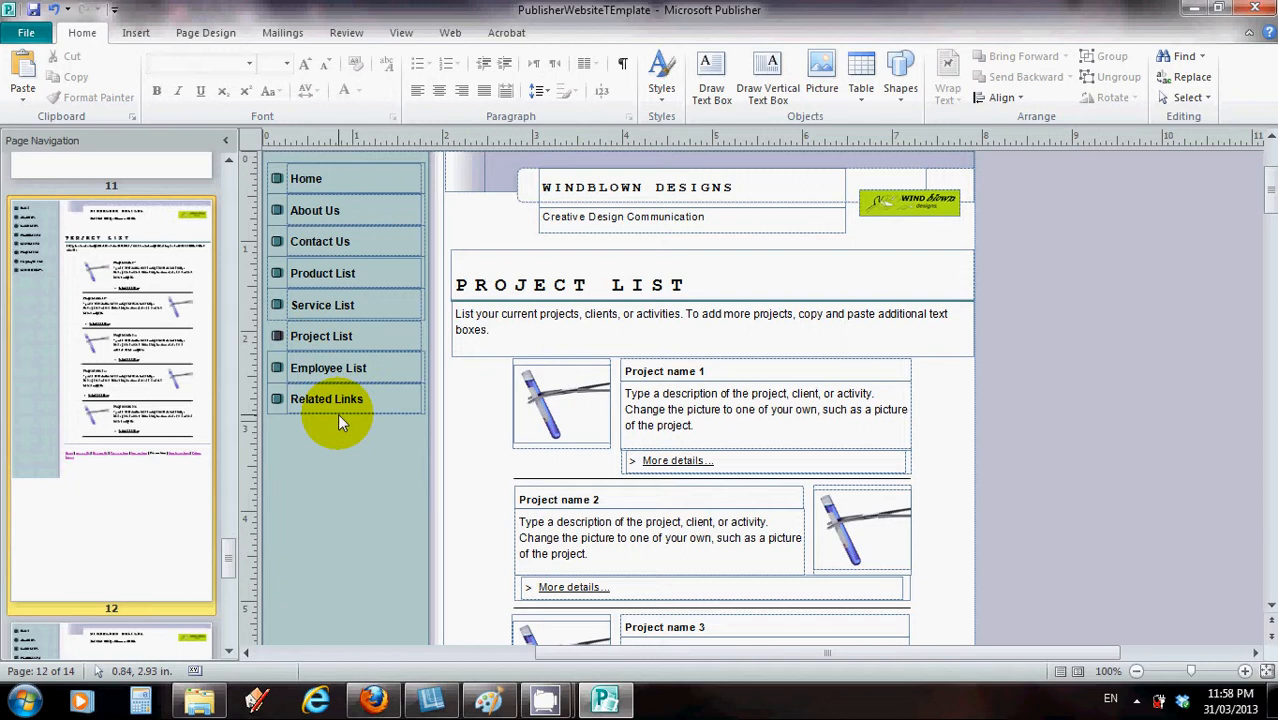
Delete the Service List page from the website, including all objects on it
scroll(541, 511, up, 1)
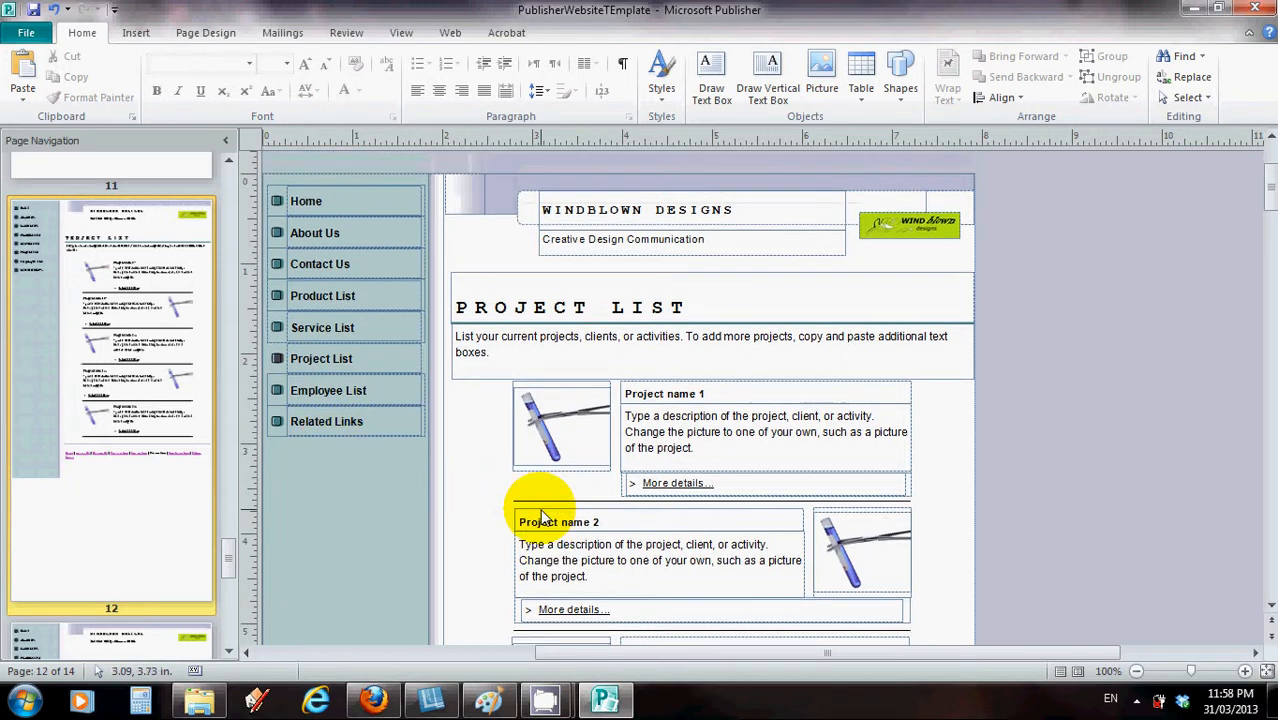
scroll(541, 511, down, 3)
scroll(541, 511, up, 1)
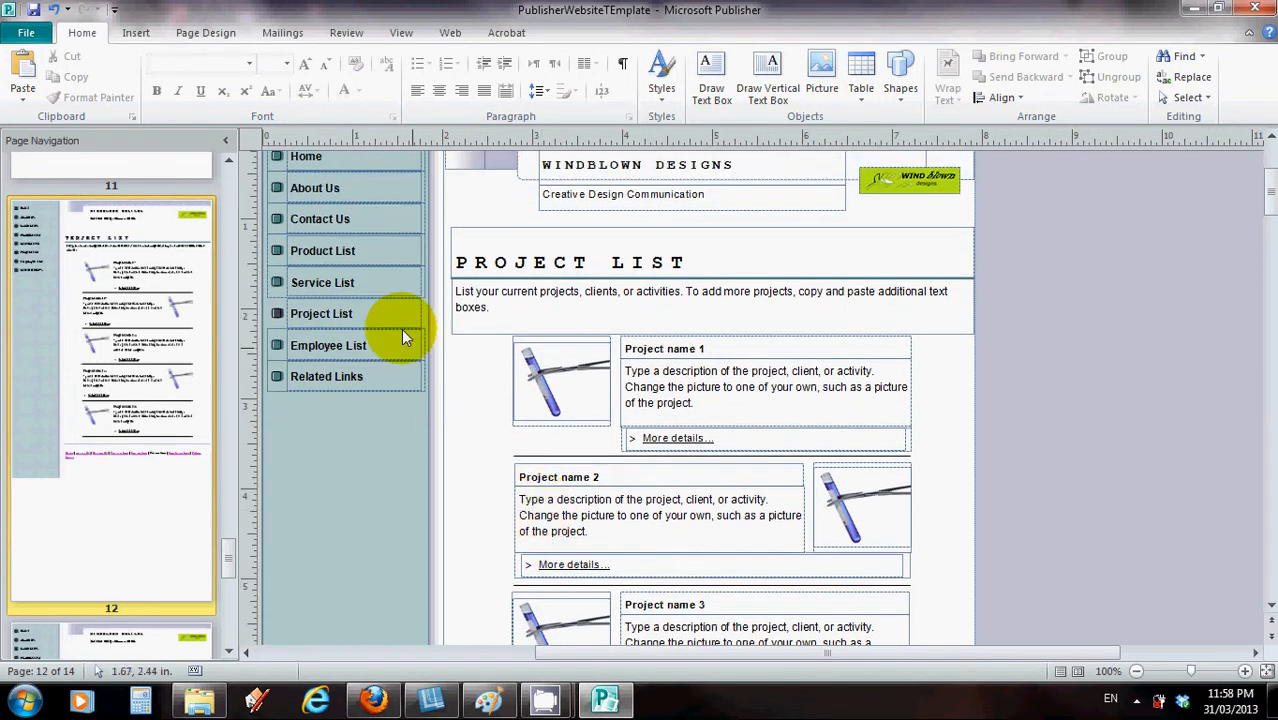
click(347, 258)
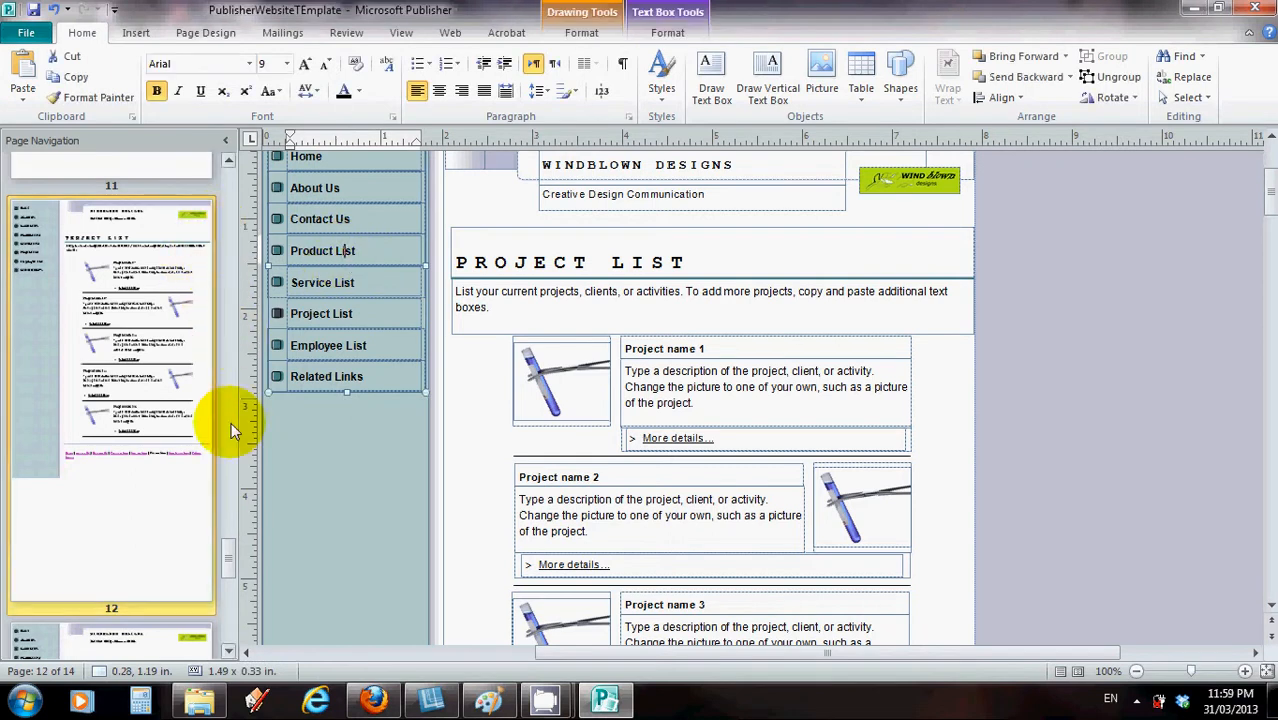
drag(224, 559, 262, 511)
click(130, 396)
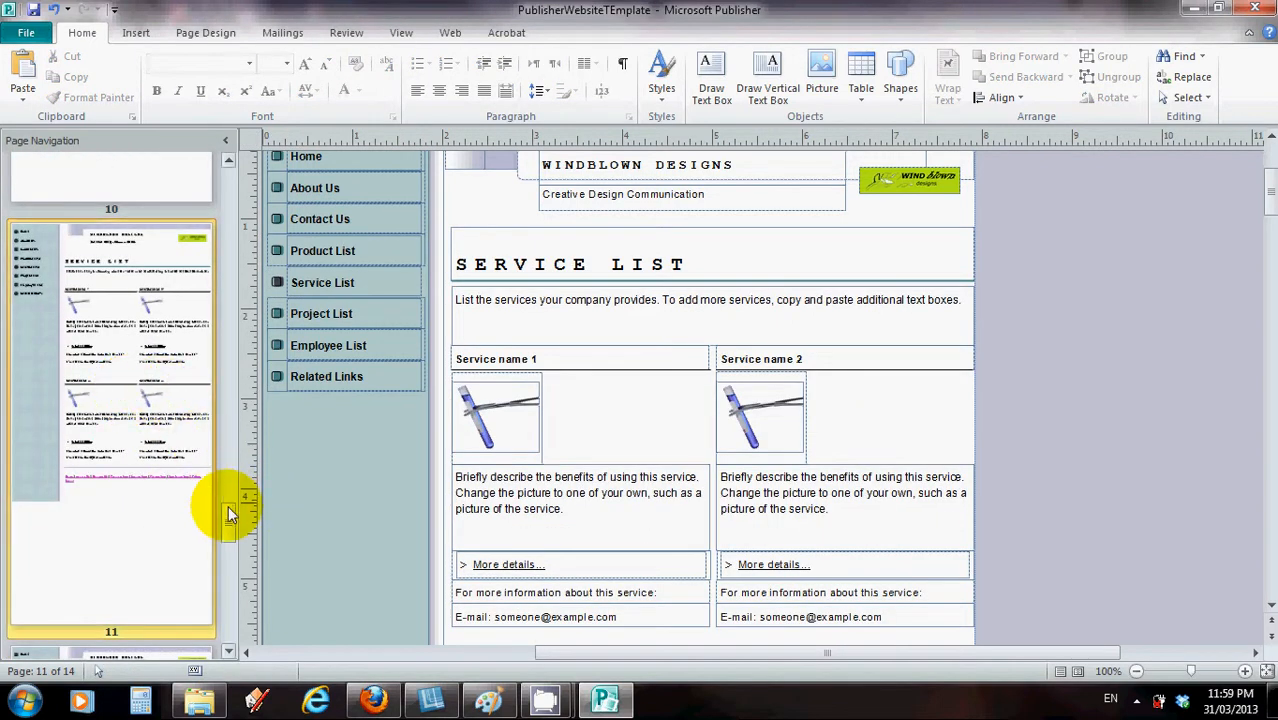
right_click(117, 418)
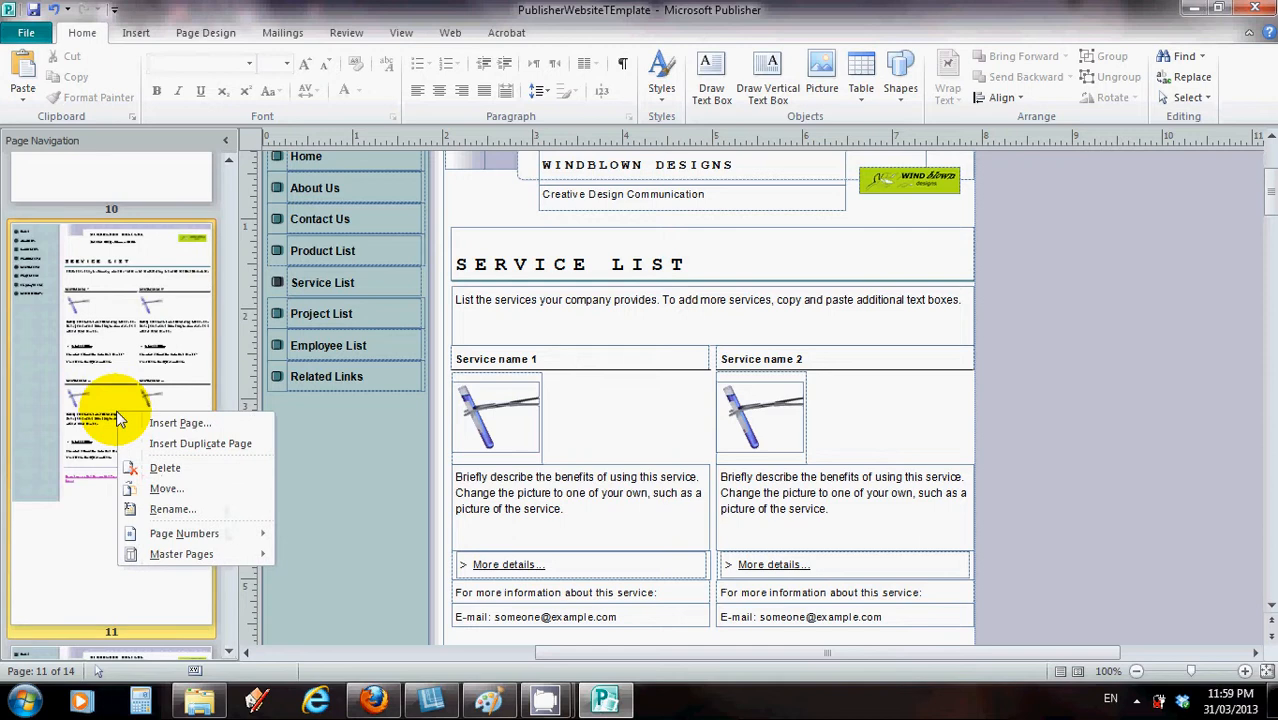
click(165, 468)
click(607, 397)
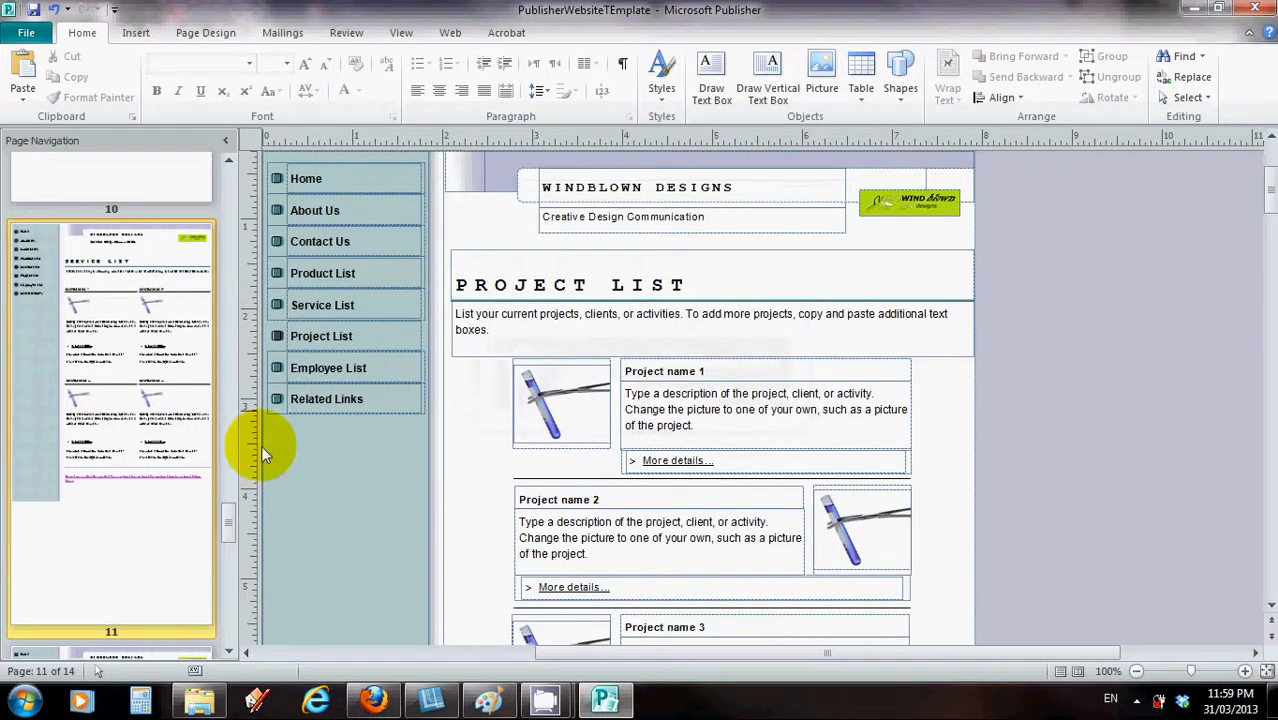
Replace the test tube picture on the page 9 Product Detail page with the KeytagColour picture from the Y7PublisherWebsite folder
drag(225, 520, 215, 455)
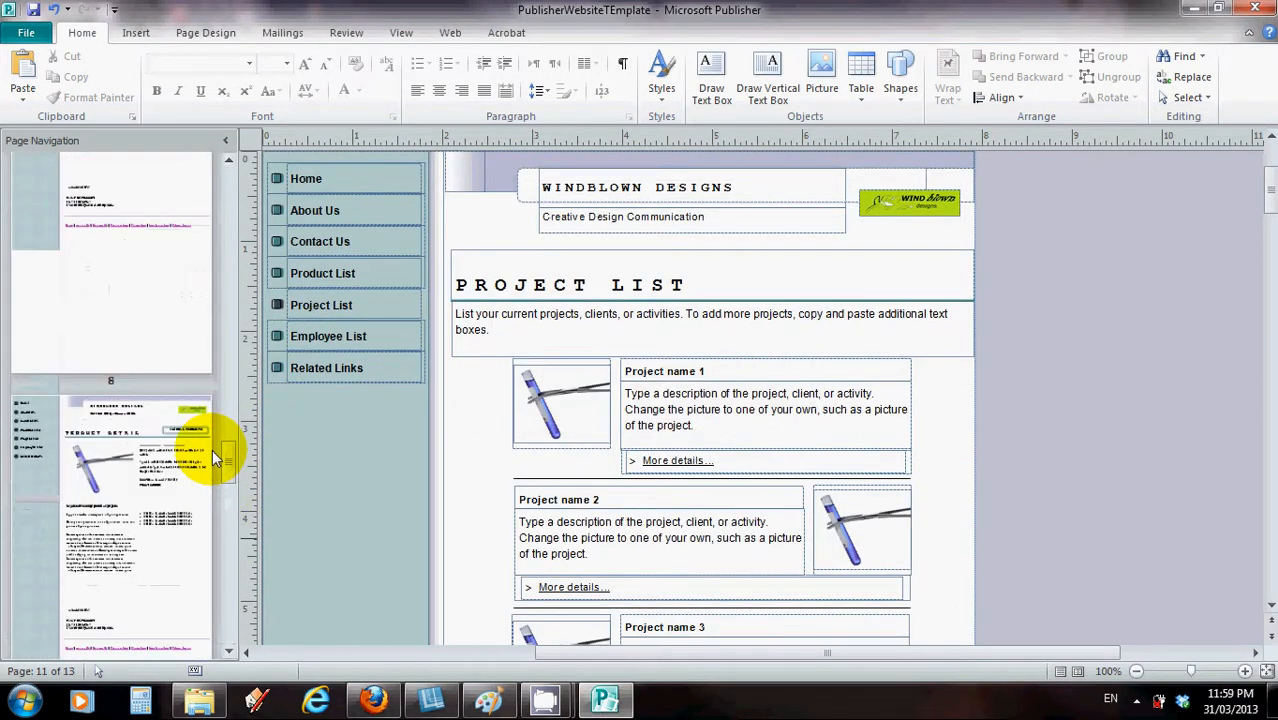
click(214, 456)
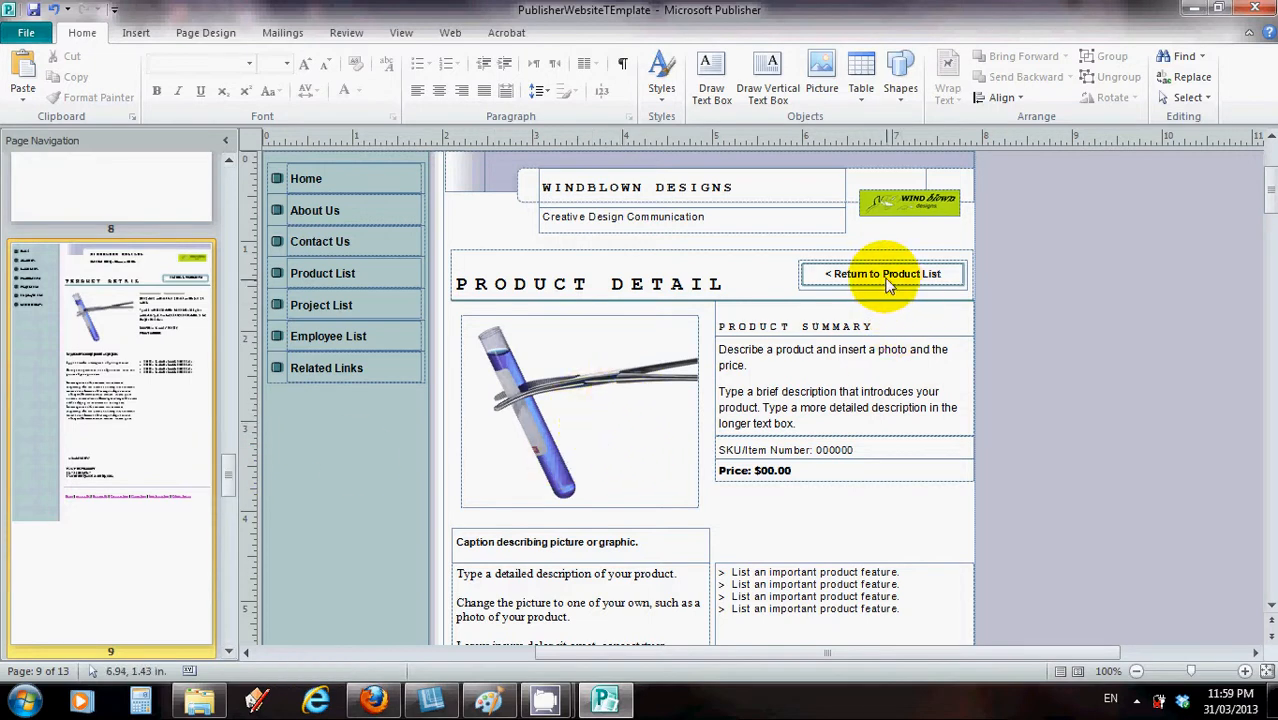
click(499, 428)
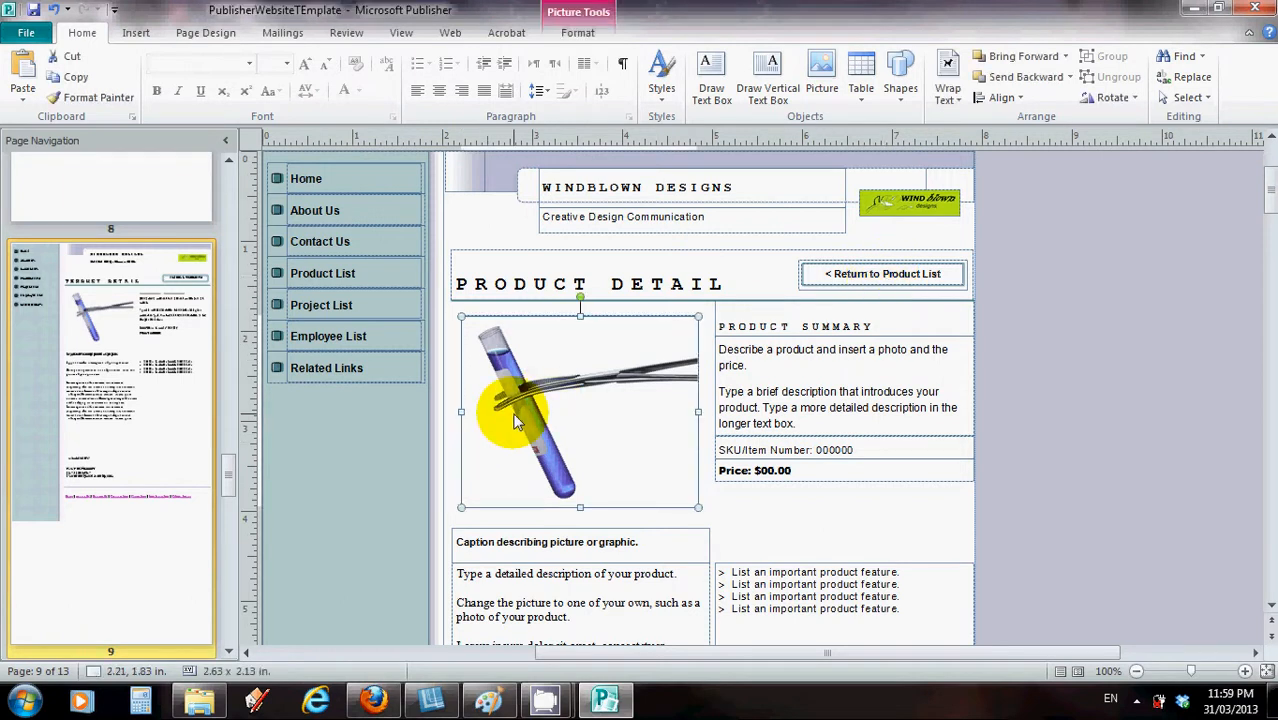
right_click(520, 400)
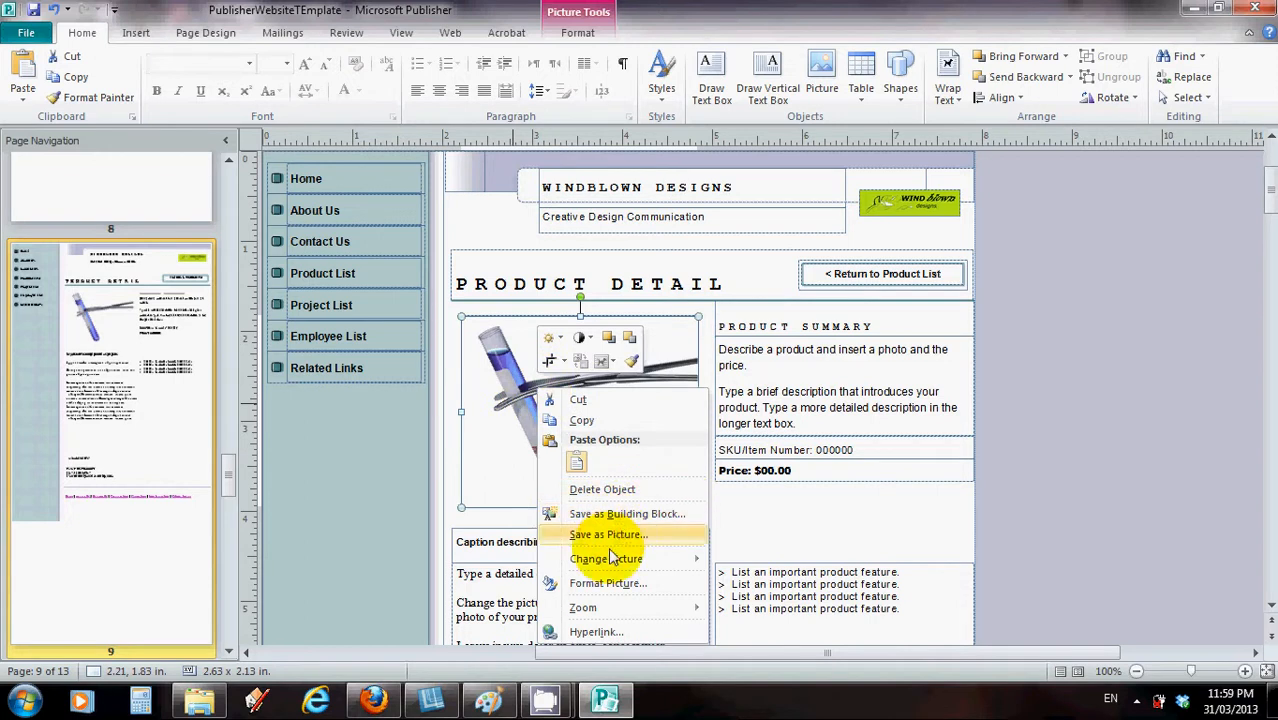
mouse_move(630, 559)
click(765, 563)
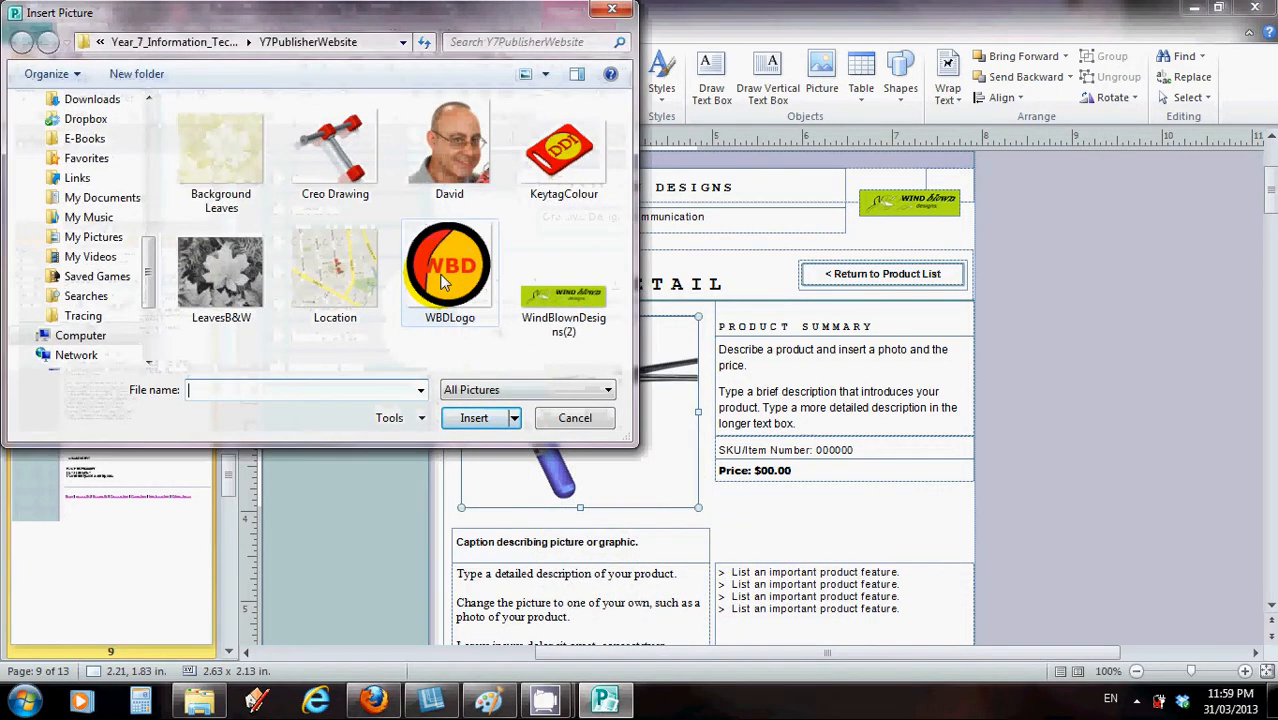
click(563, 155)
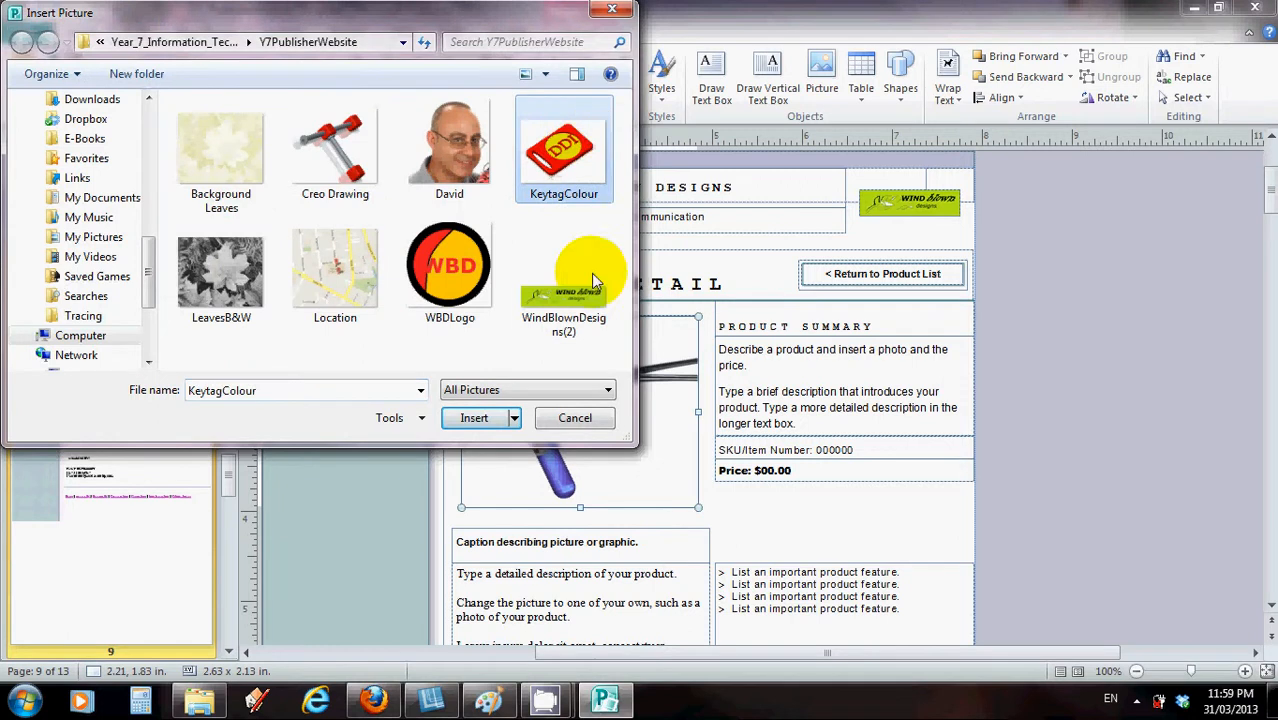
click(468, 418)
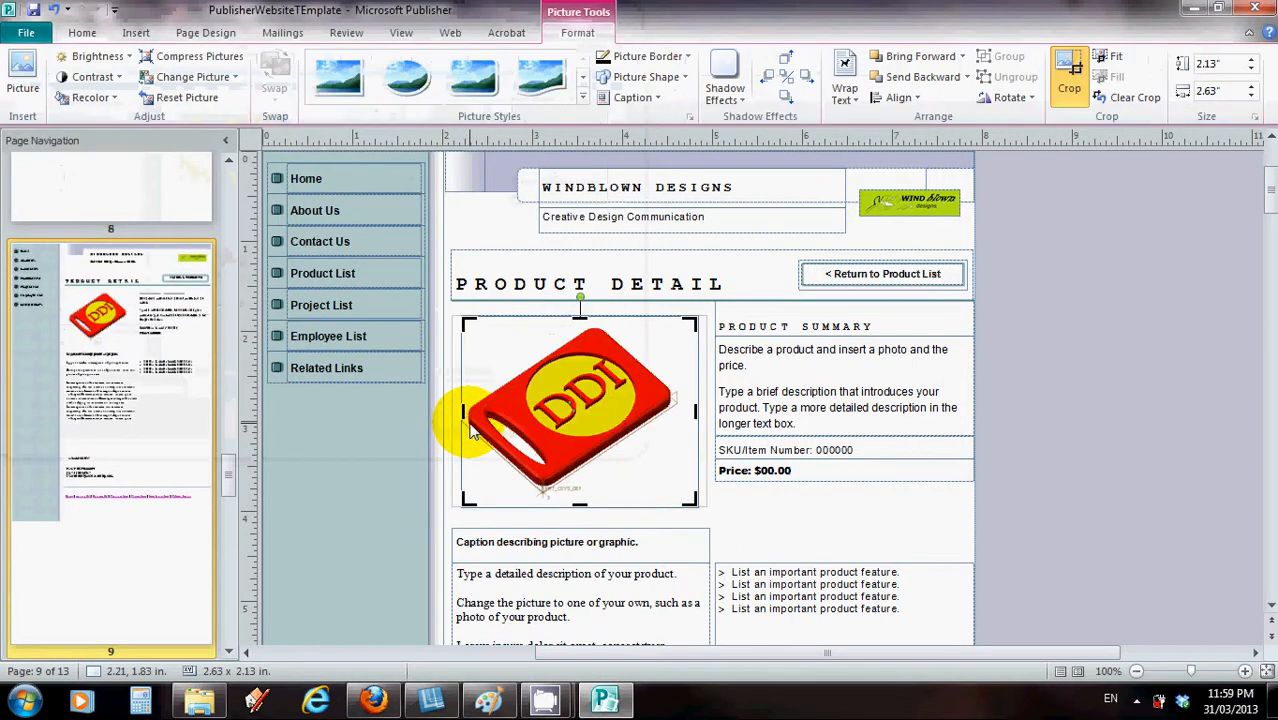
click(652, 353)
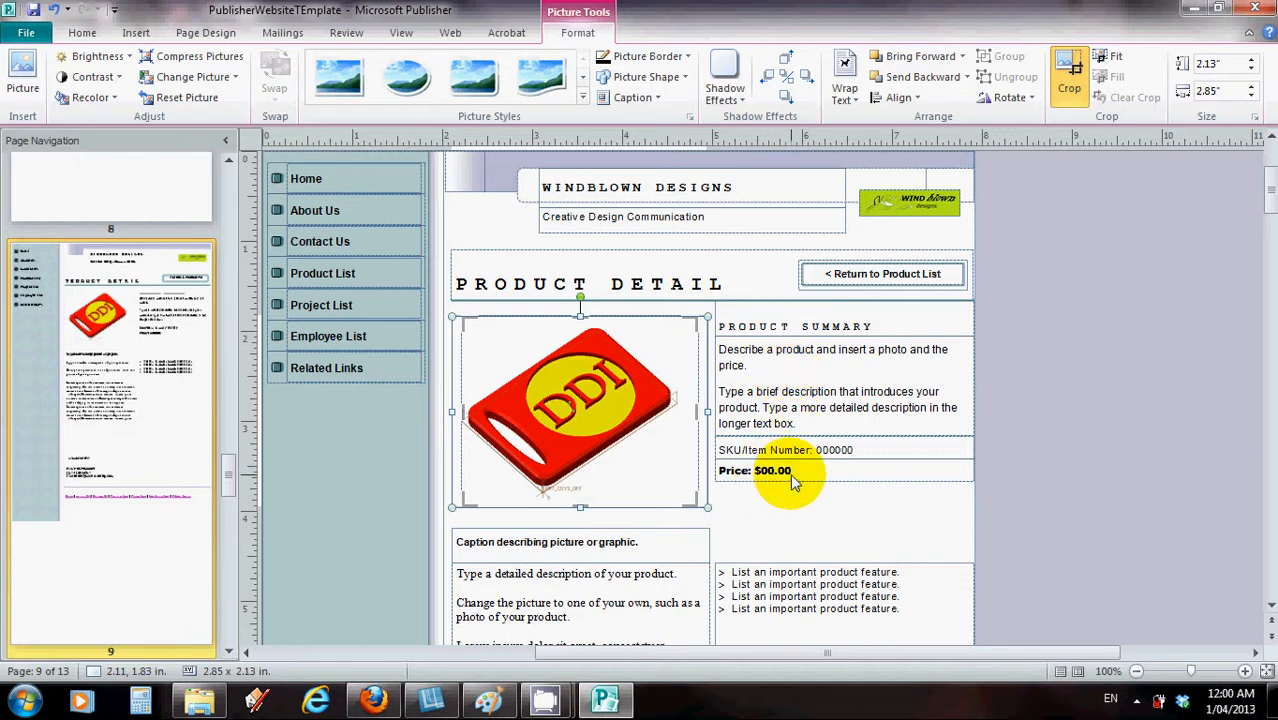
Set the product's price on the Product Detail page to $0.50
drag(790, 473, 765, 475)
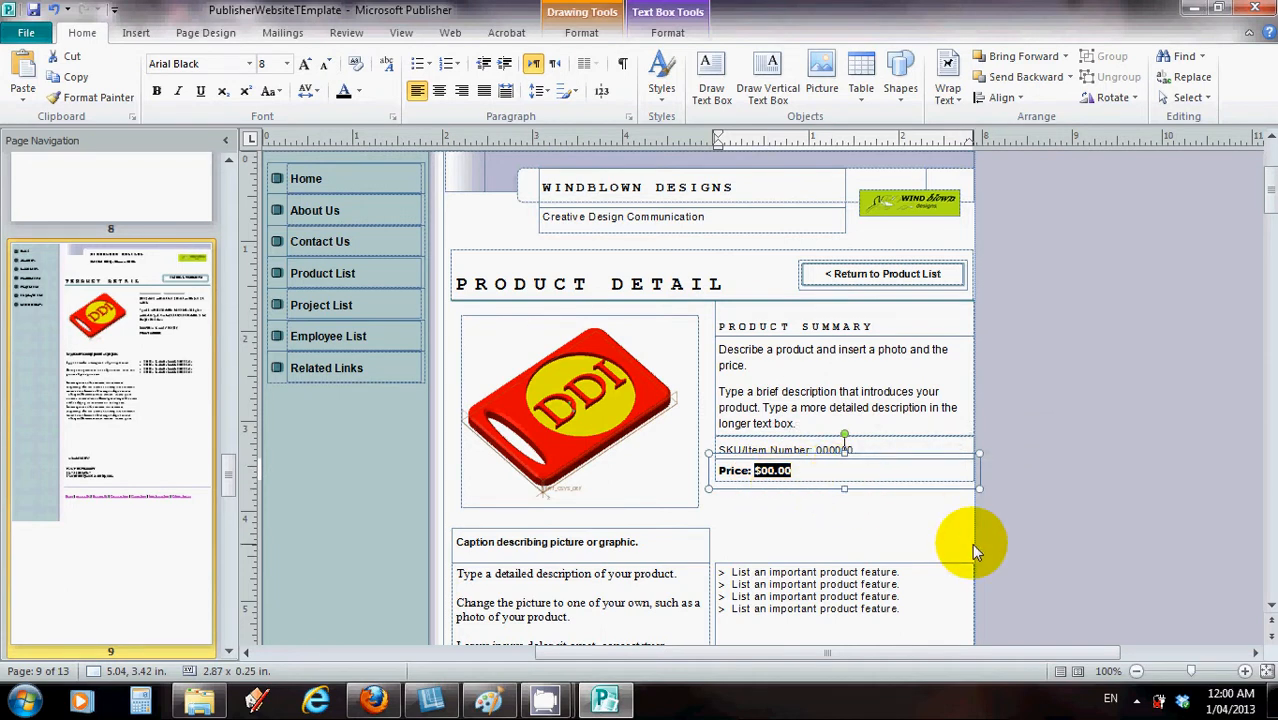
text($0.50)
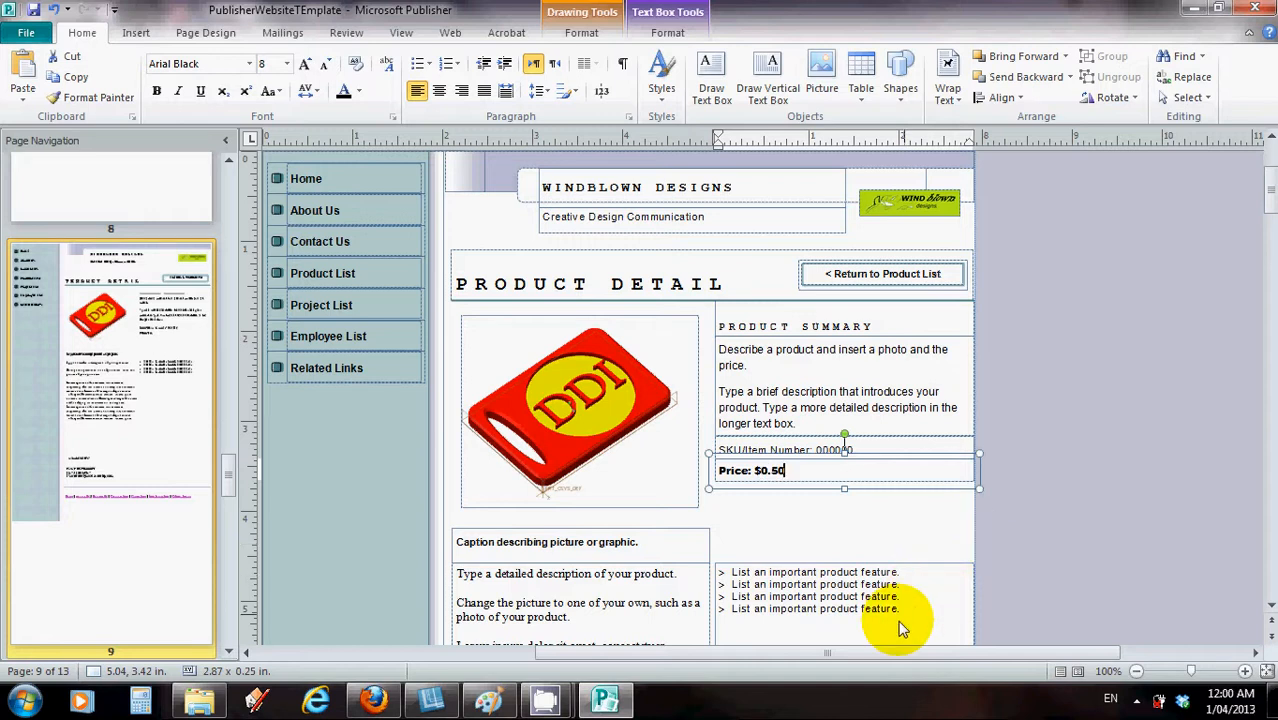
click(838, 535)
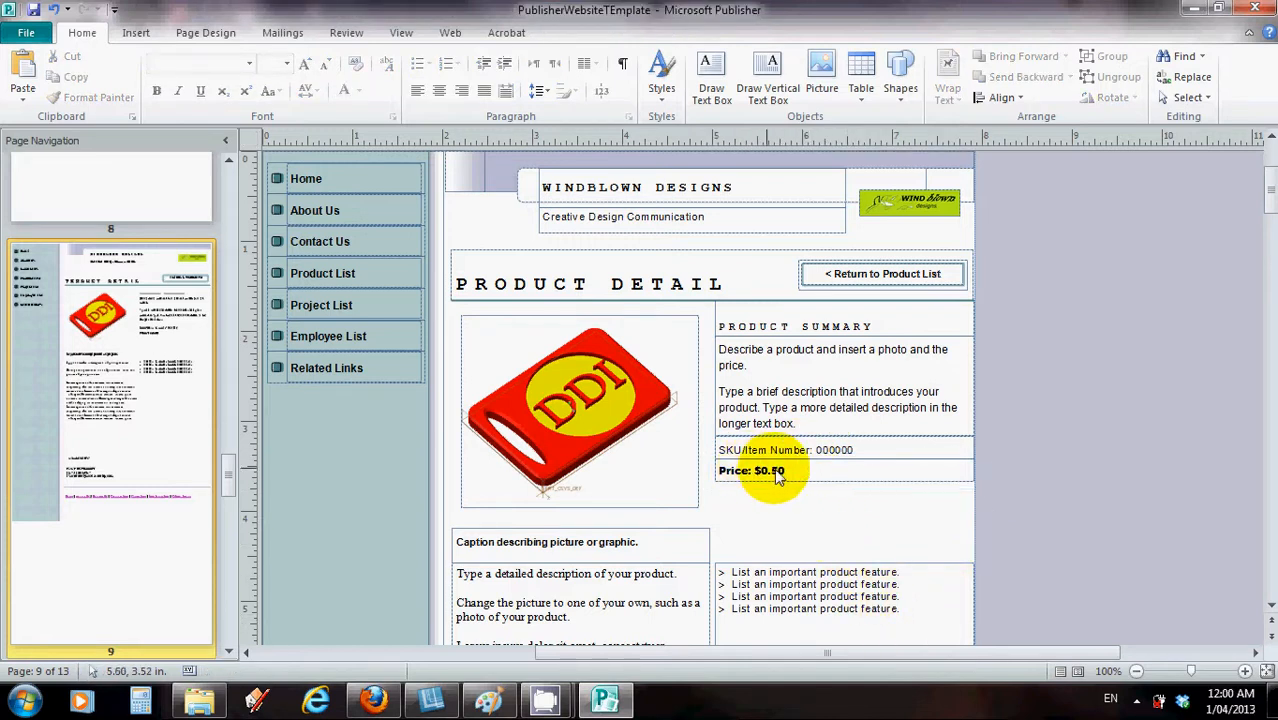
Set the product's SKU/Item Number to 0001
click(861, 450)
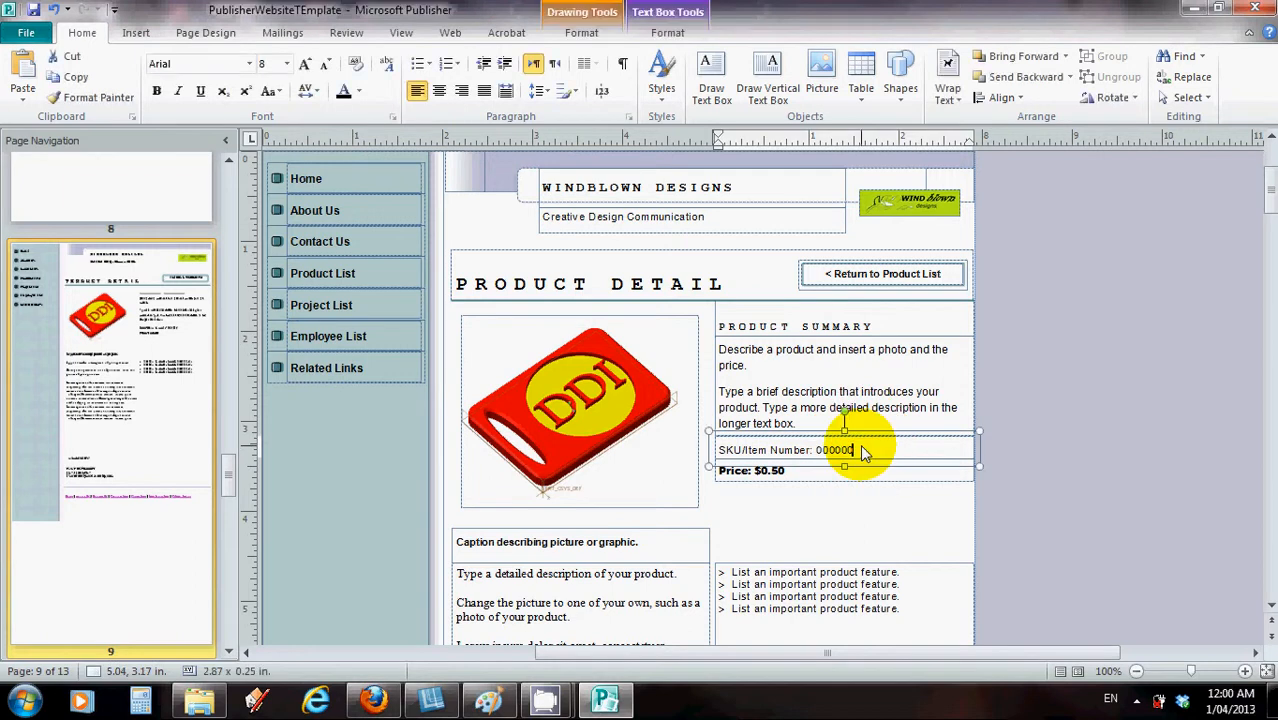
double_click(861, 447)
text(1)
text(00)
key(Escape)
click(635, 481)
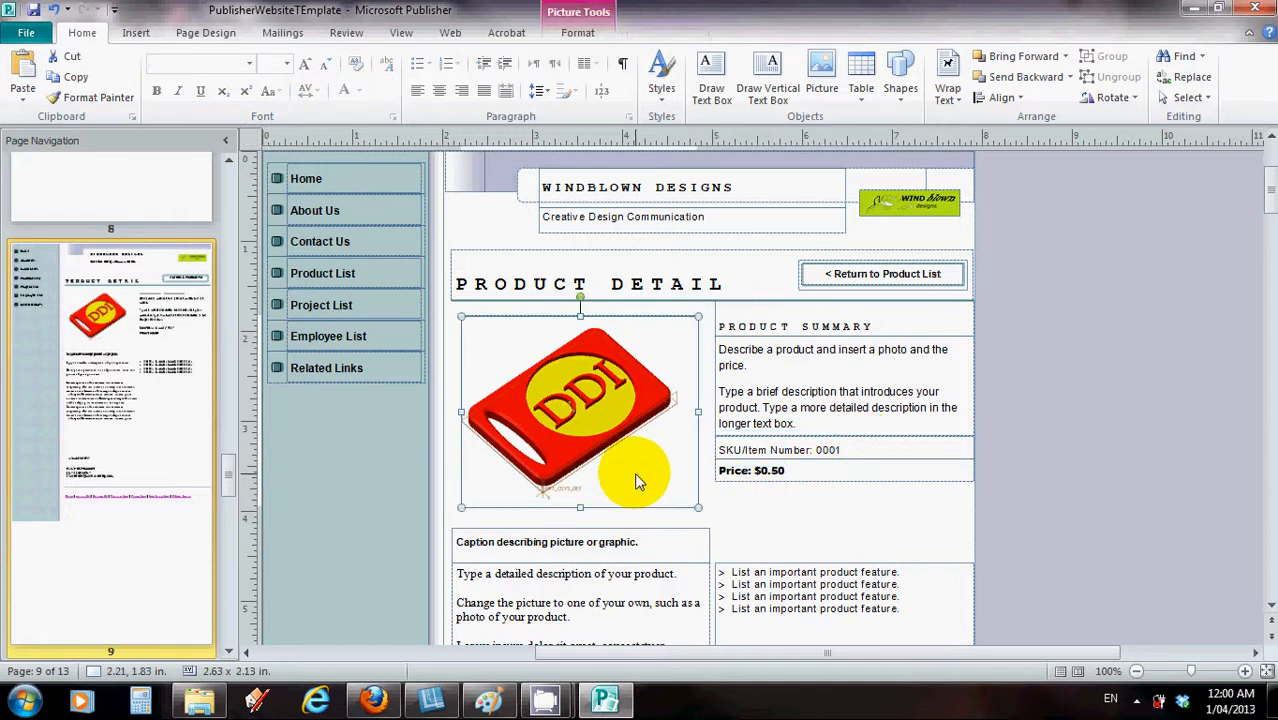
Replace the caption under the key tag picture with "Simple Promotional Key Tag"
scroll(638, 480, down, 1)
click(496, 496)
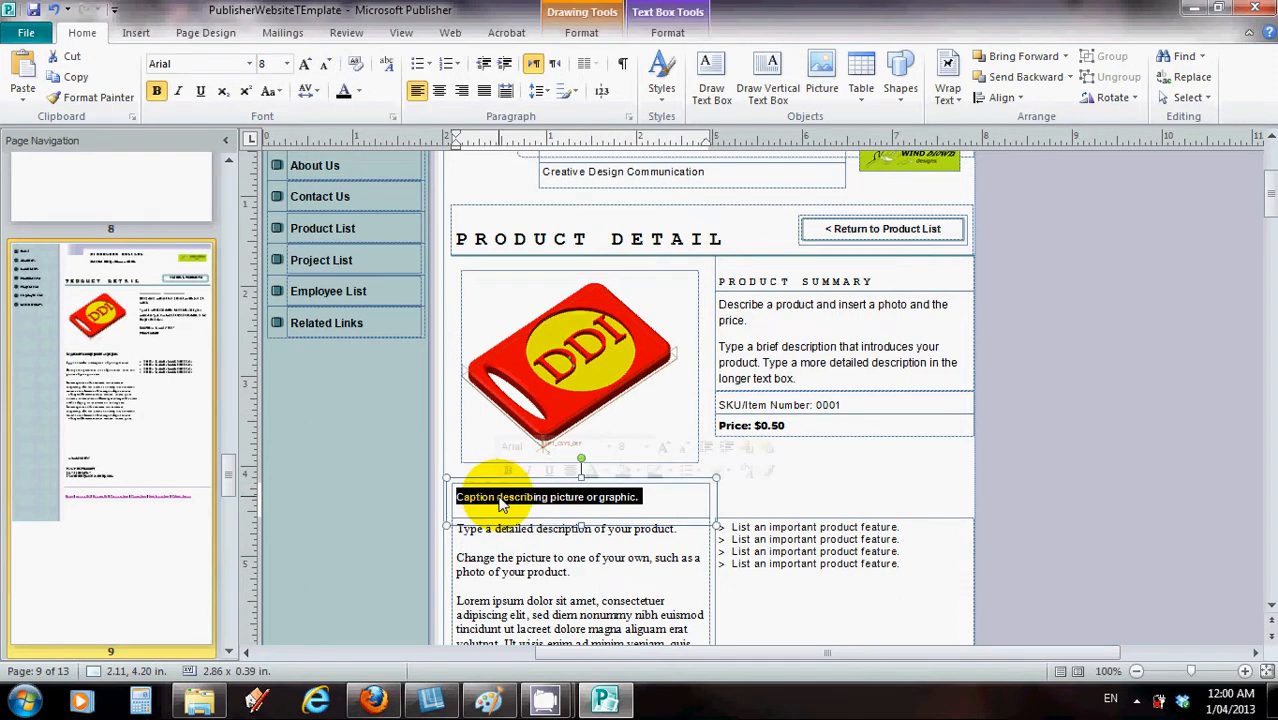
text(Simpl)
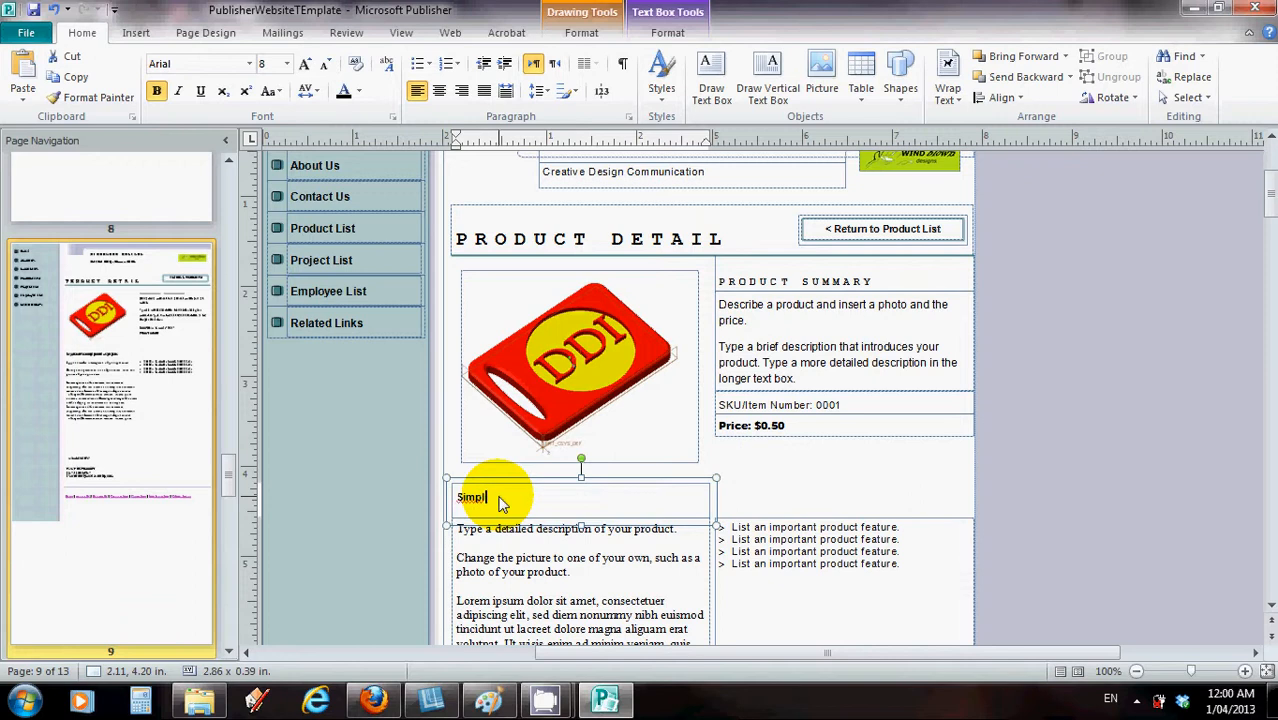
text(e Fromotional Key Tag)
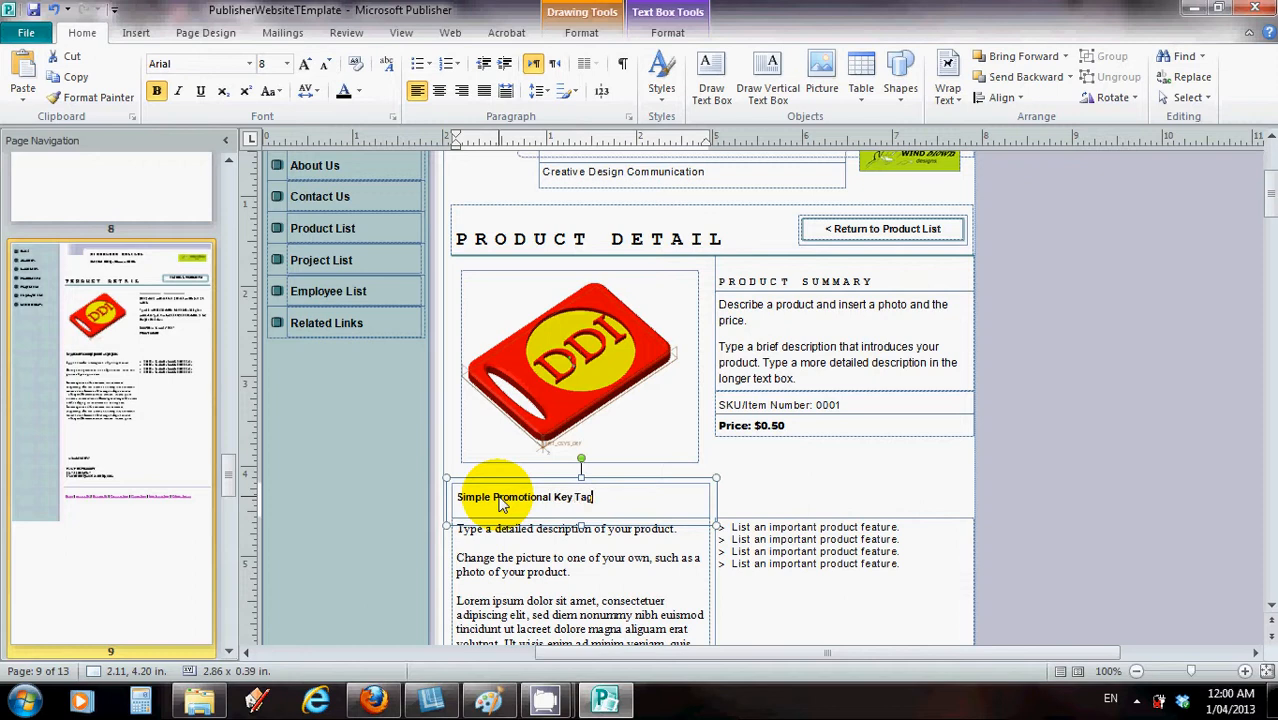
click(622, 428)
Look over the Product Detail page and preview it as a web page in the browser
scroll(622, 433, down, 2)
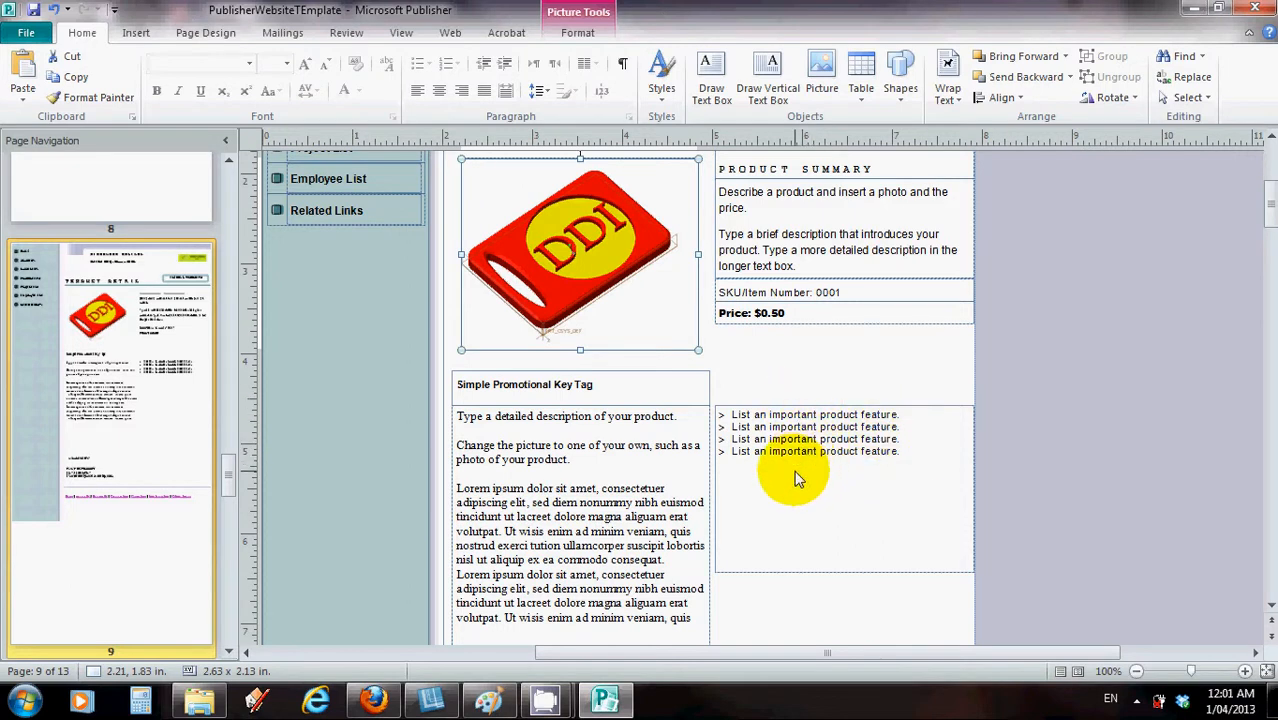
scroll(800, 470, up, 1)
scroll(797, 478, up, 1)
scroll(799, 474, up, 1)
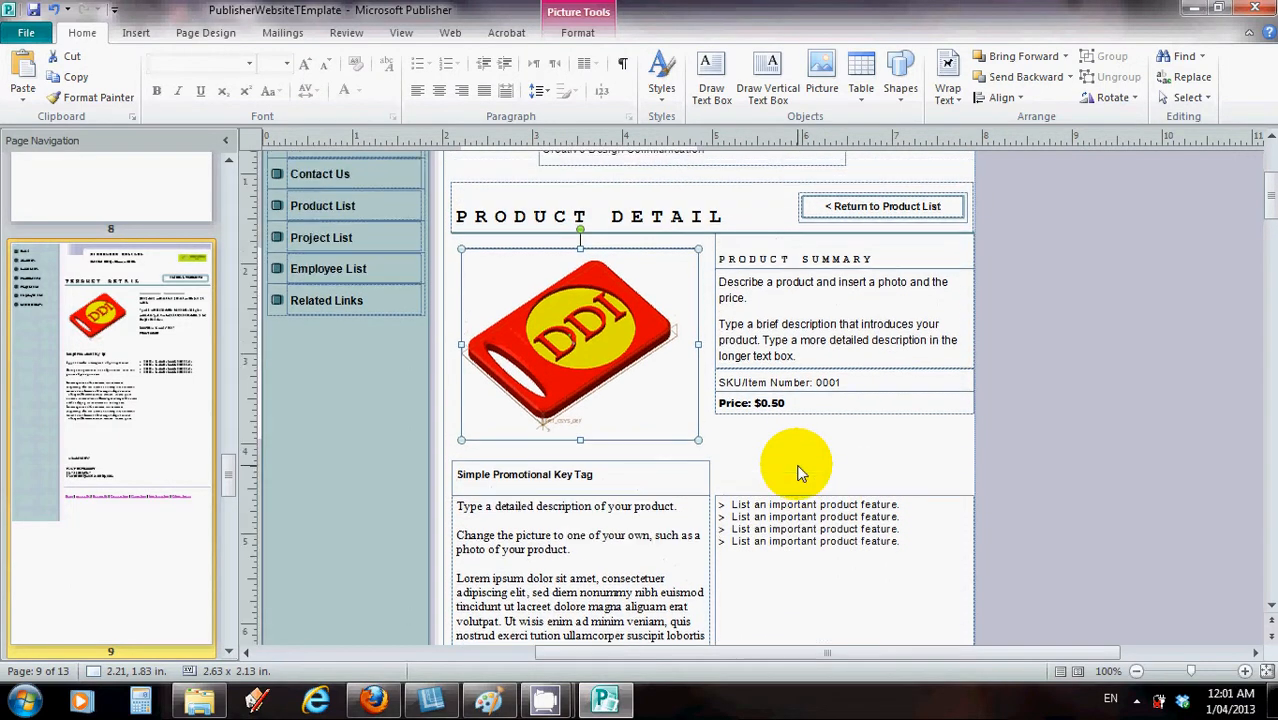
scroll(799, 472, down, 1)
scroll(798, 470, up, 1)
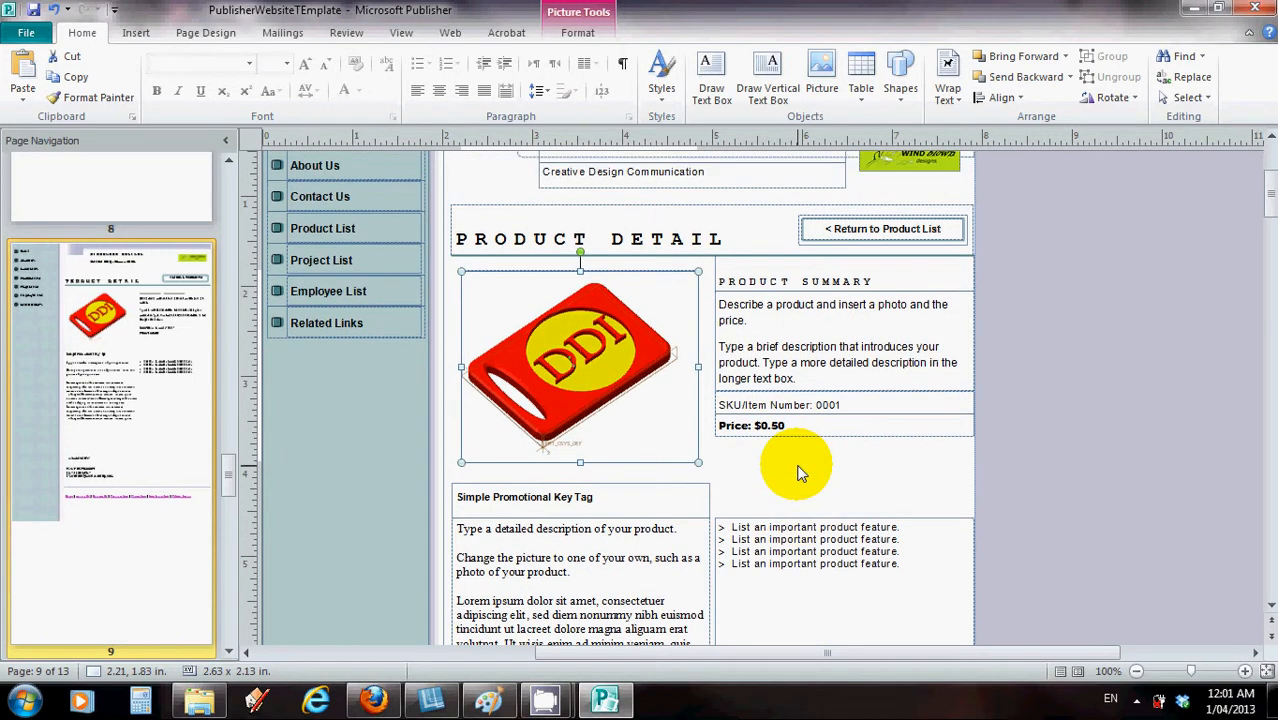
scroll(798, 472, up, 1)
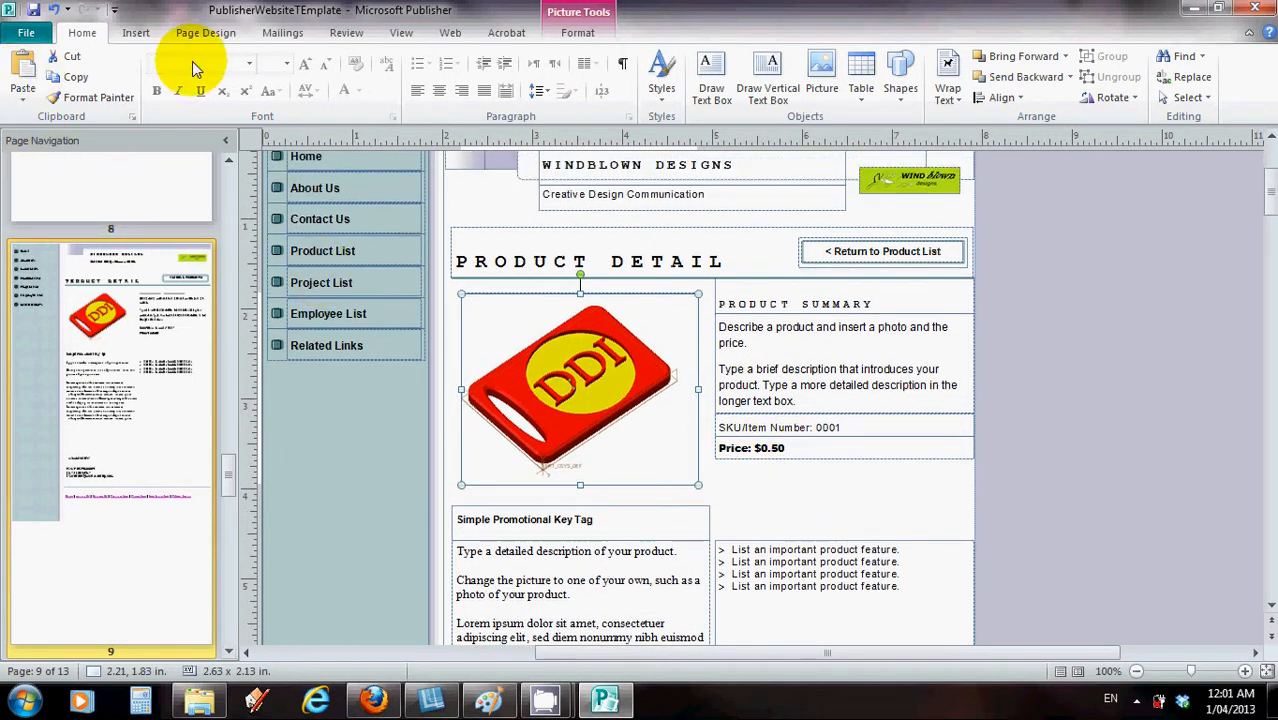
click(450, 32)
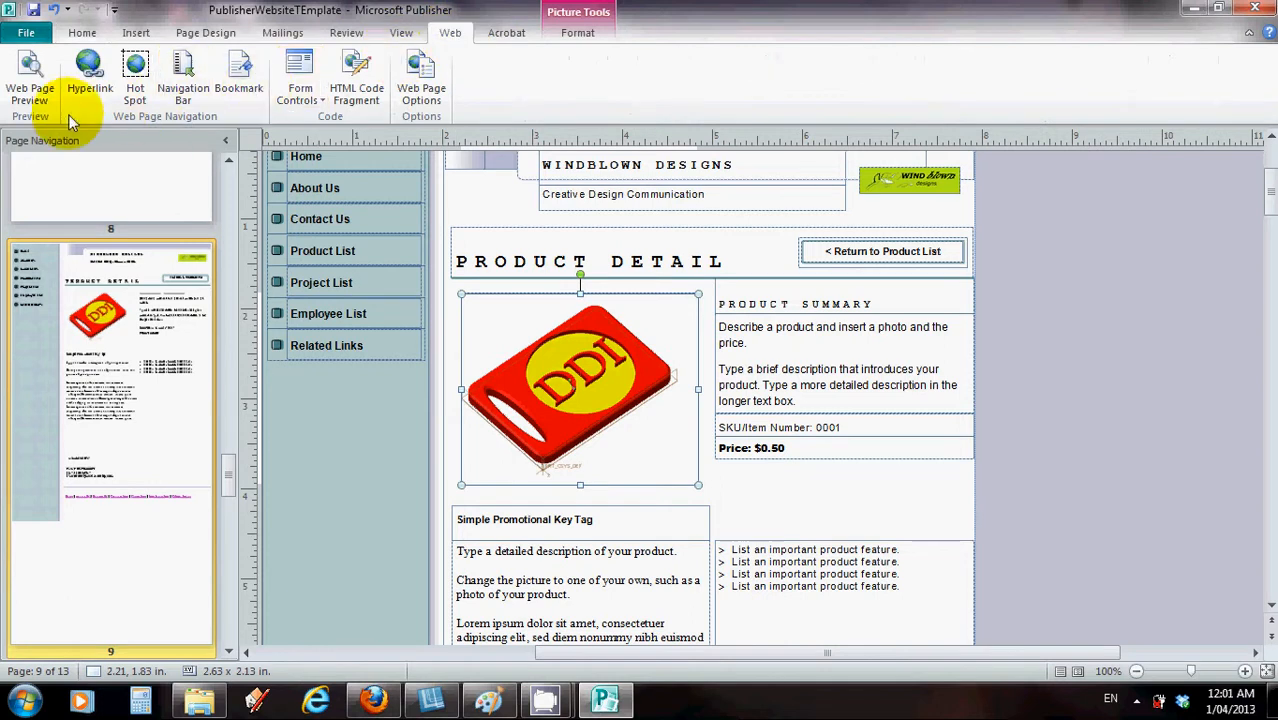
click(30, 76)
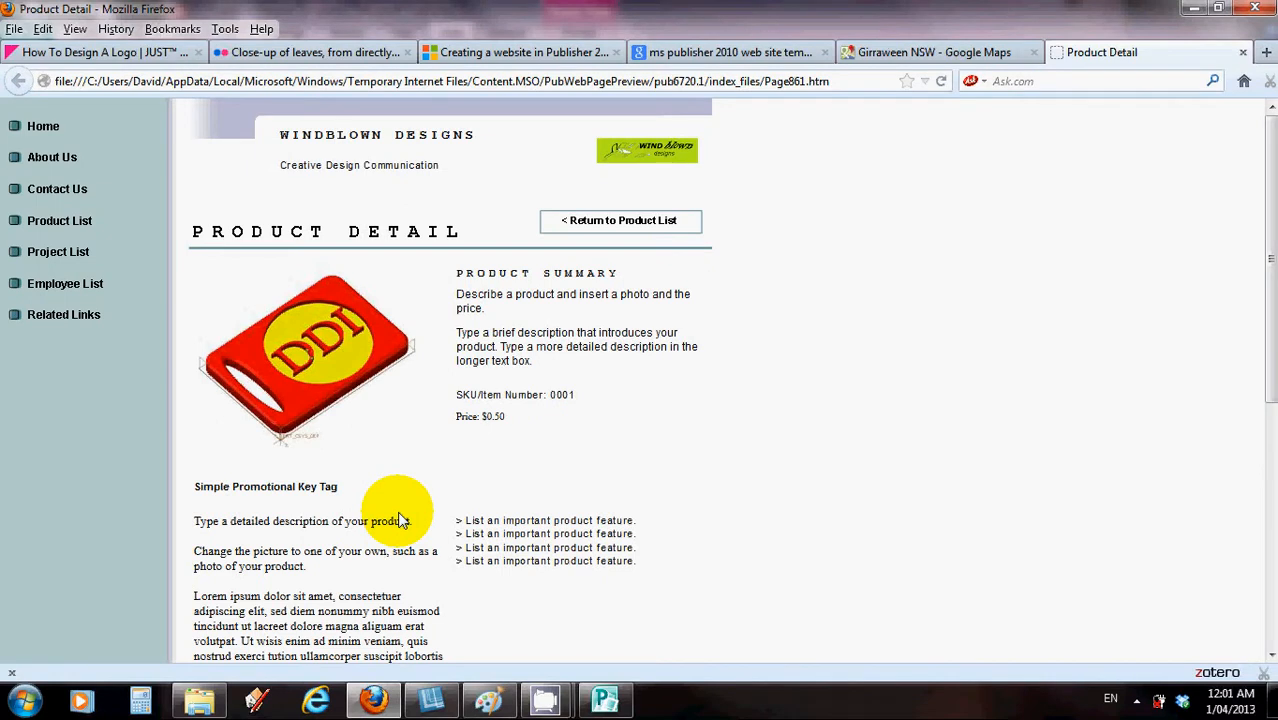
Go back to the Product List from the product page and examine the Product List and Project List pages in the browser preview
click(588, 225)
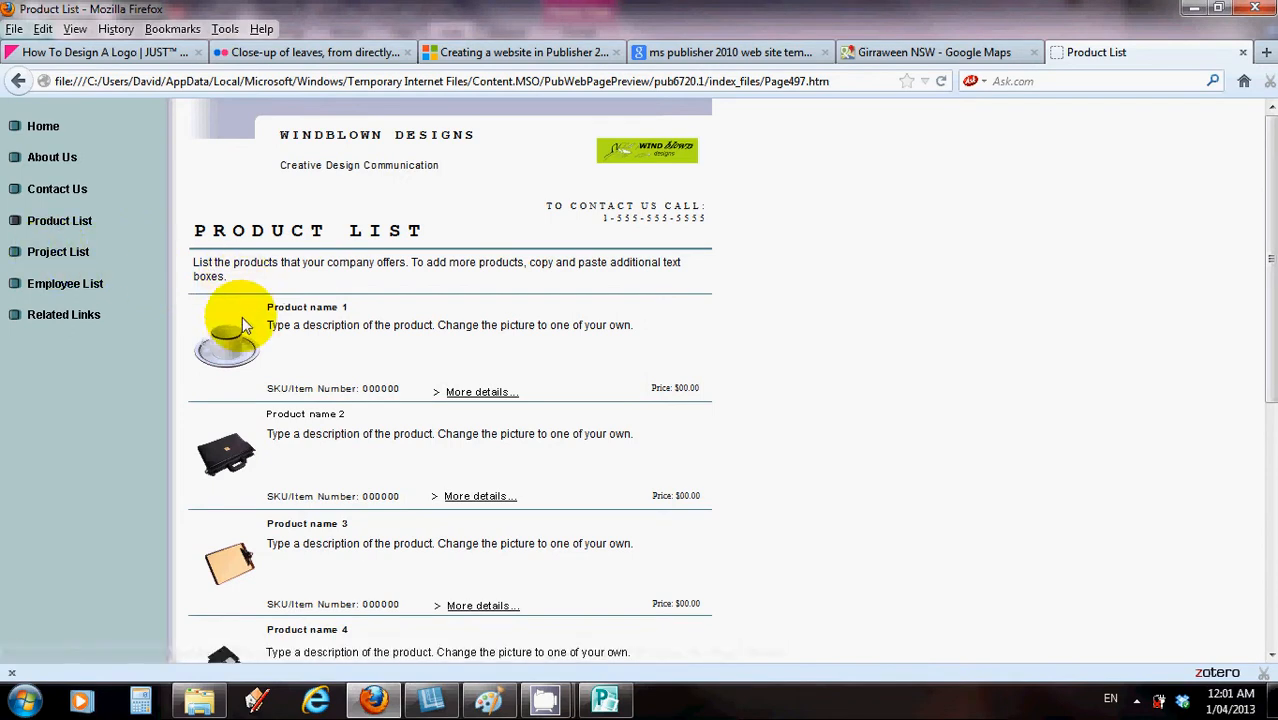
scroll(251, 545, down, 8)
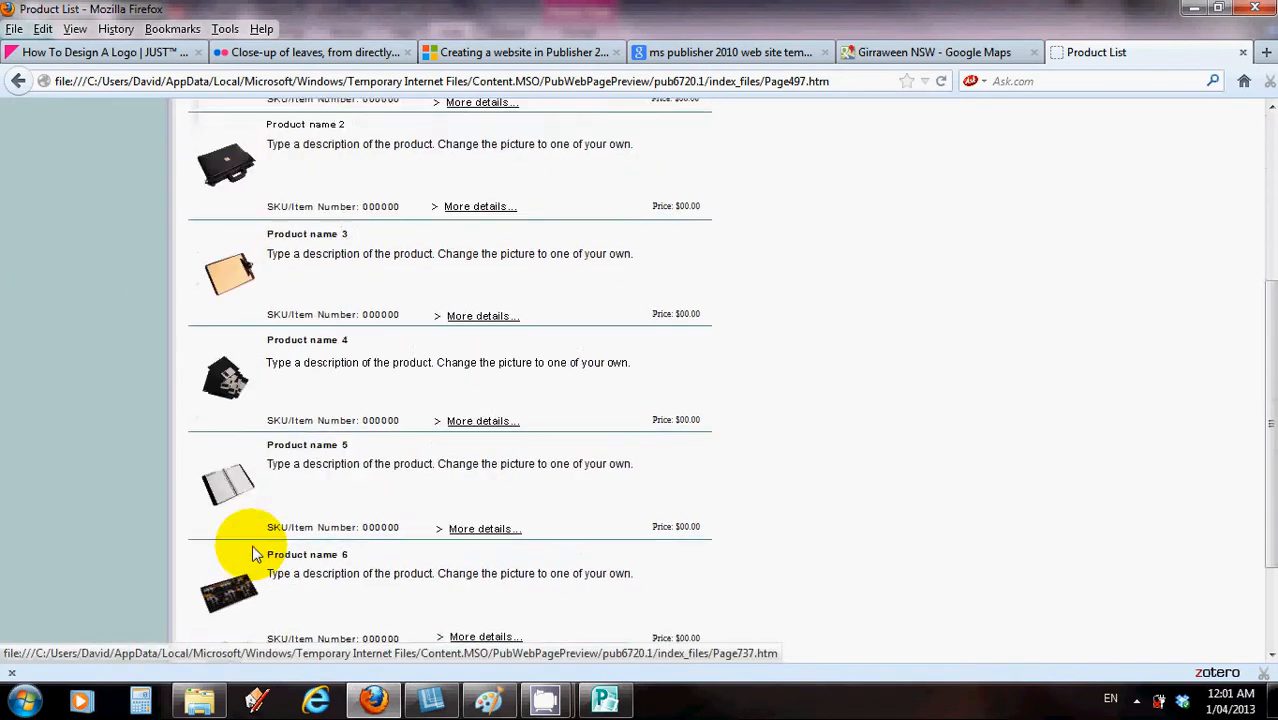
scroll(252, 545, up, 10)
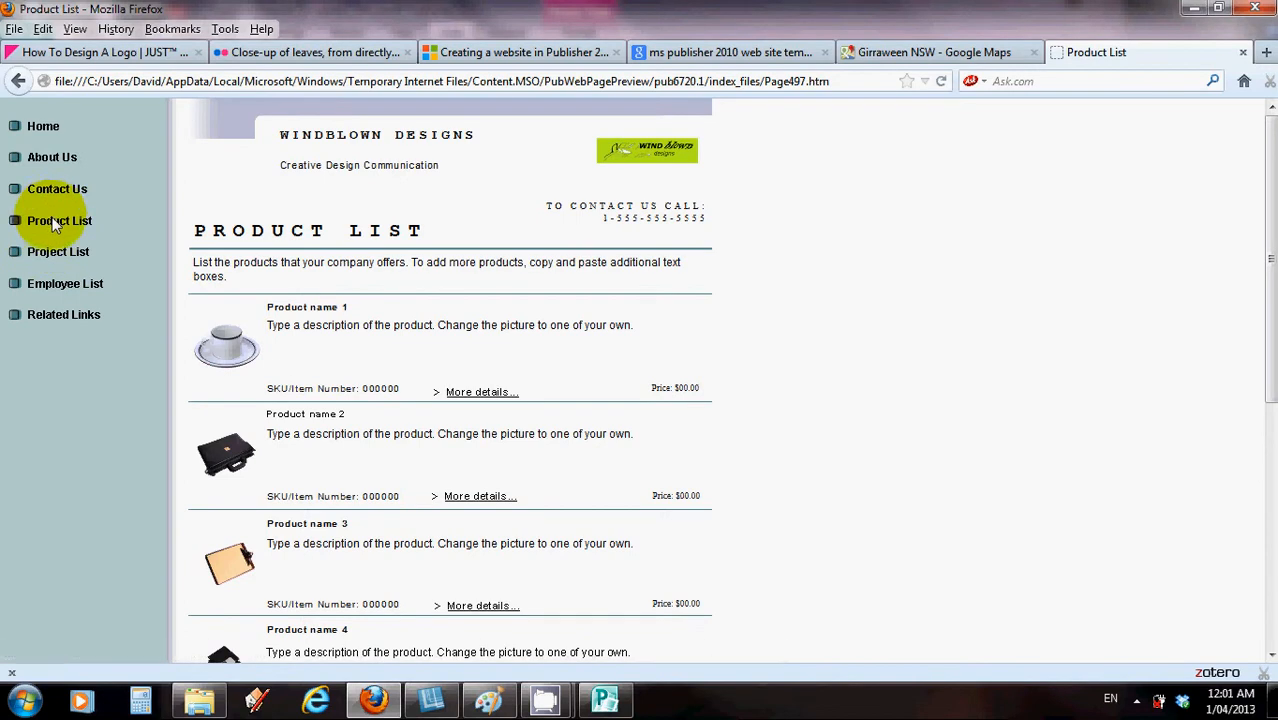
scroll(440, 436, down, 5)
scroll(440, 436, up, 5)
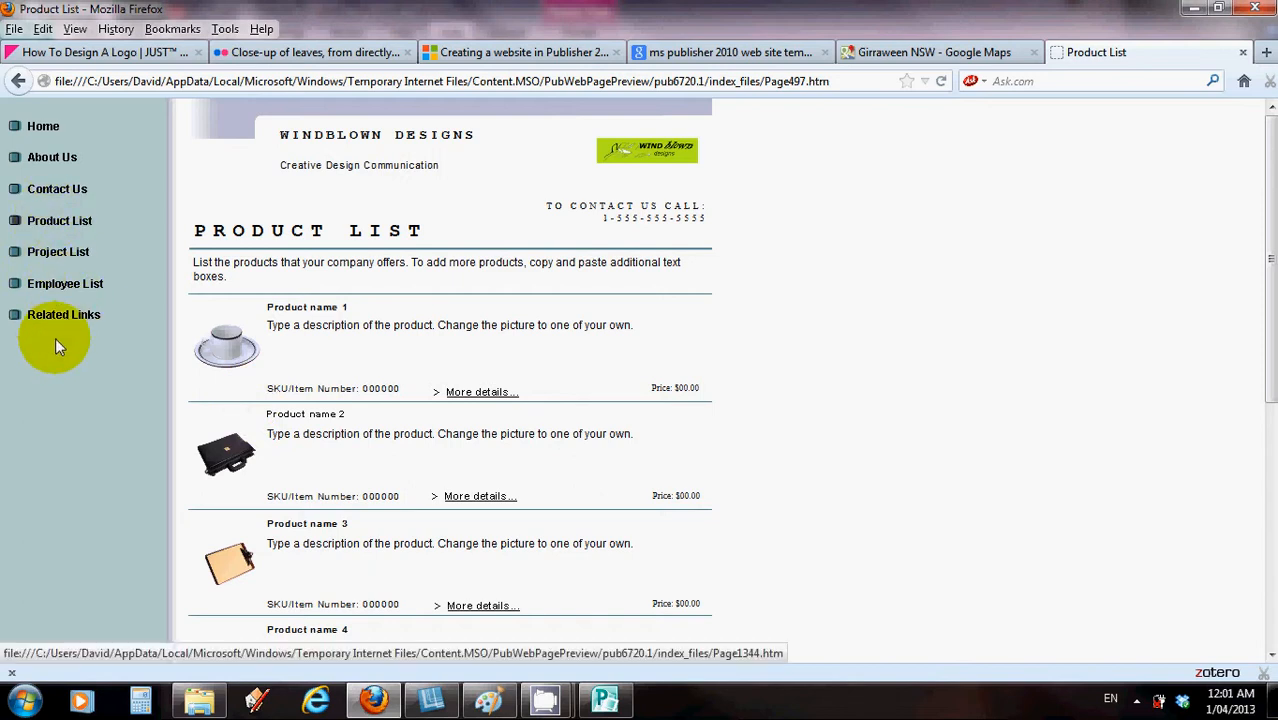
click(37, 254)
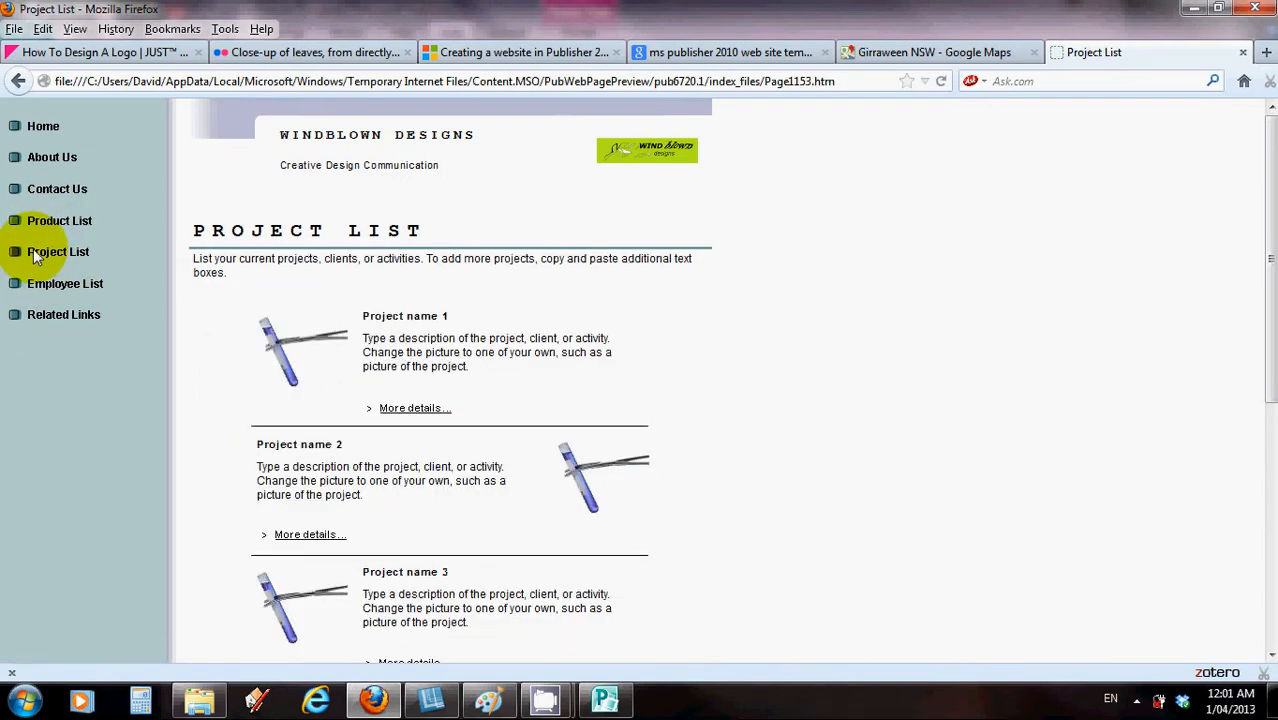
scroll(541, 334, down, 5)
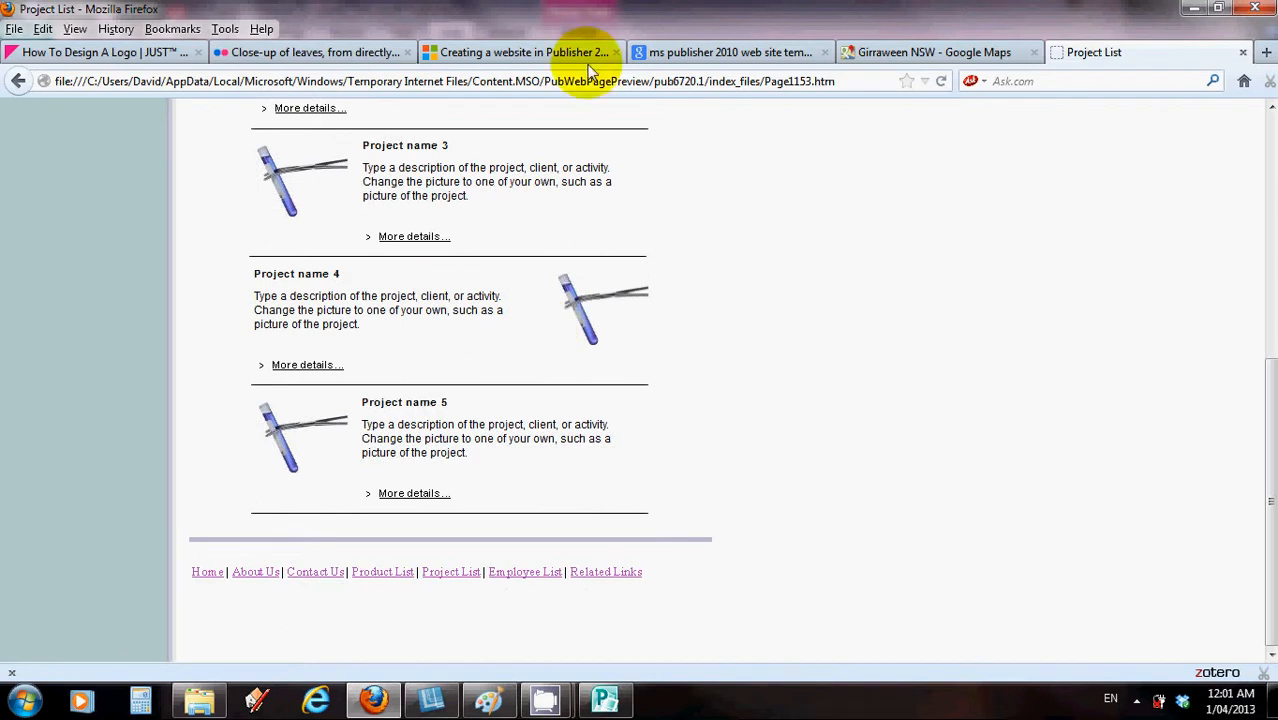
scroll(662, 271, up, 5)
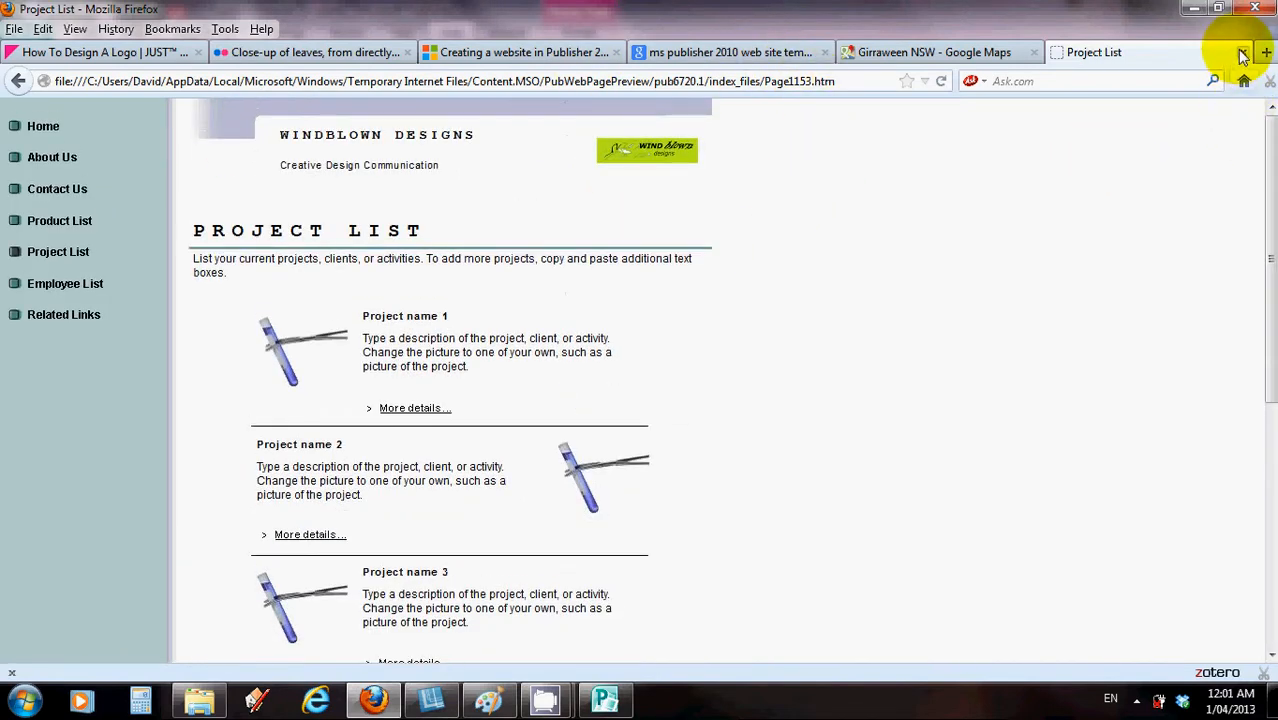
Close the website preview and switch back to the Product Detail page in Publisher
click(1241, 53)
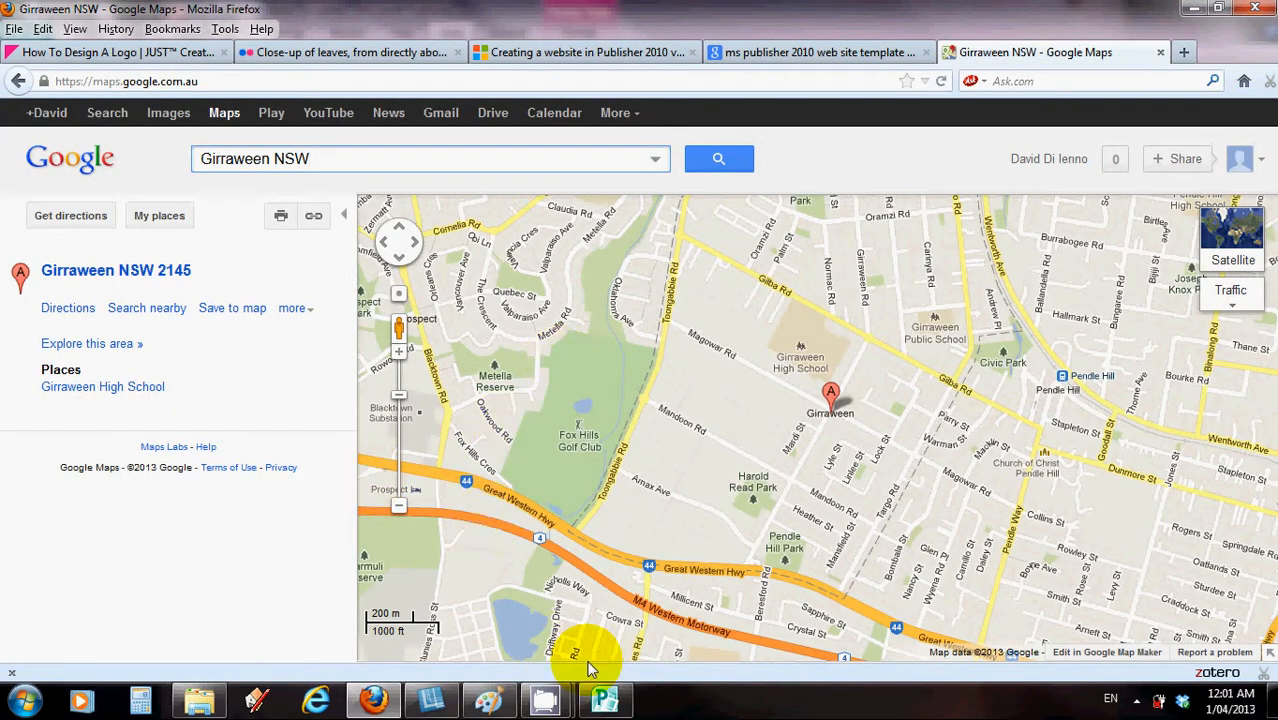
click(608, 698)
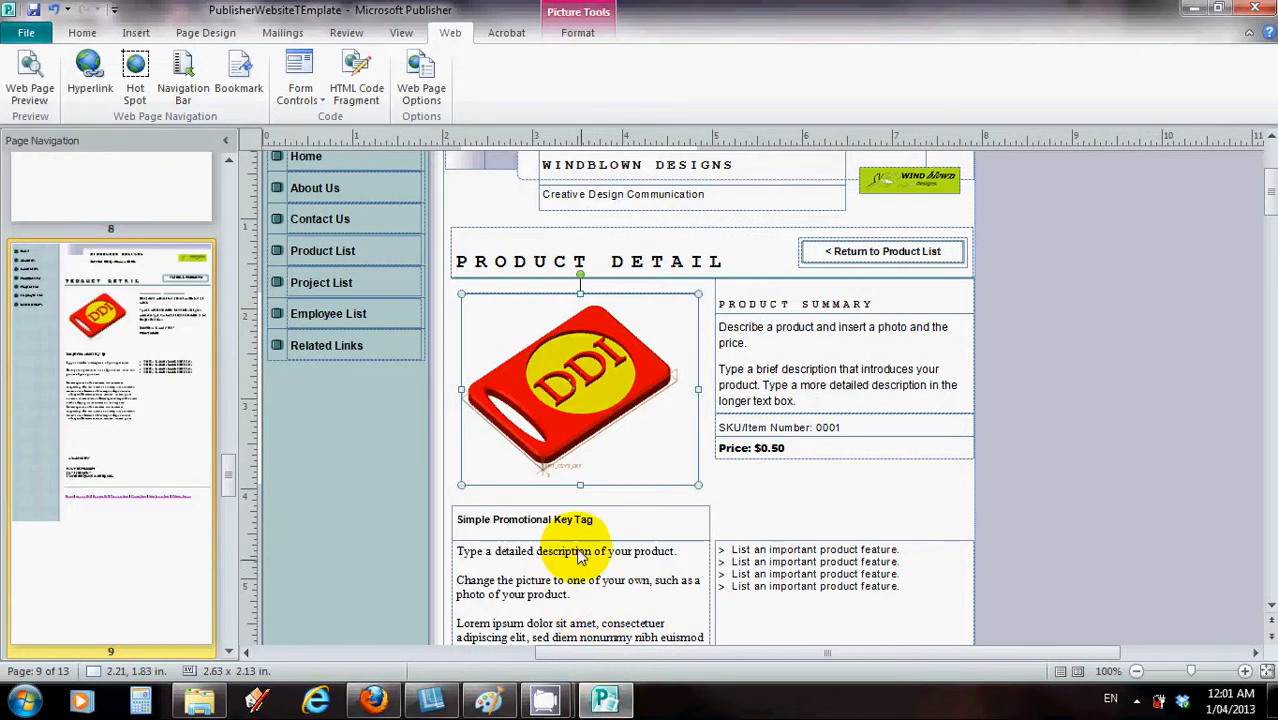
scroll(580, 550, up, 1)
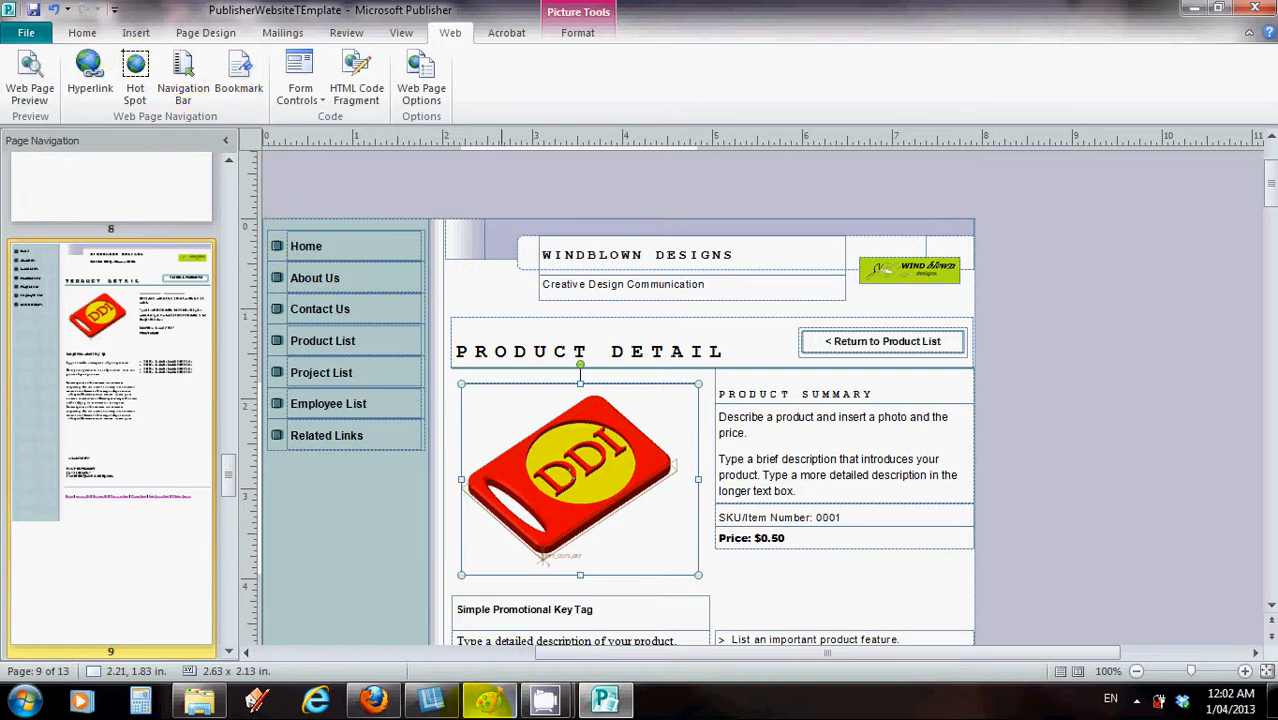
Switch to Firefox and examine the Flickr page of the close-up leaves photo, including its caption, source details and licence
click(373, 704)
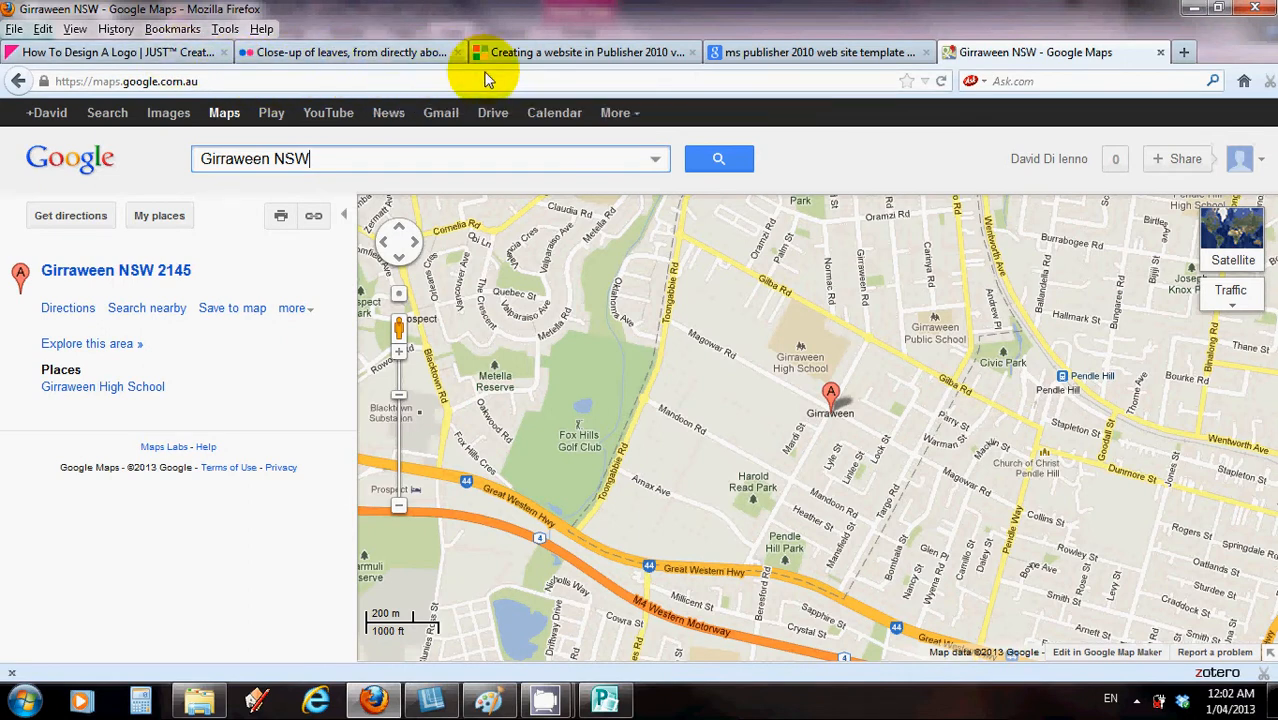
click(385, 52)
scroll(403, 301, up, 1)
scroll(403, 301, up, 2)
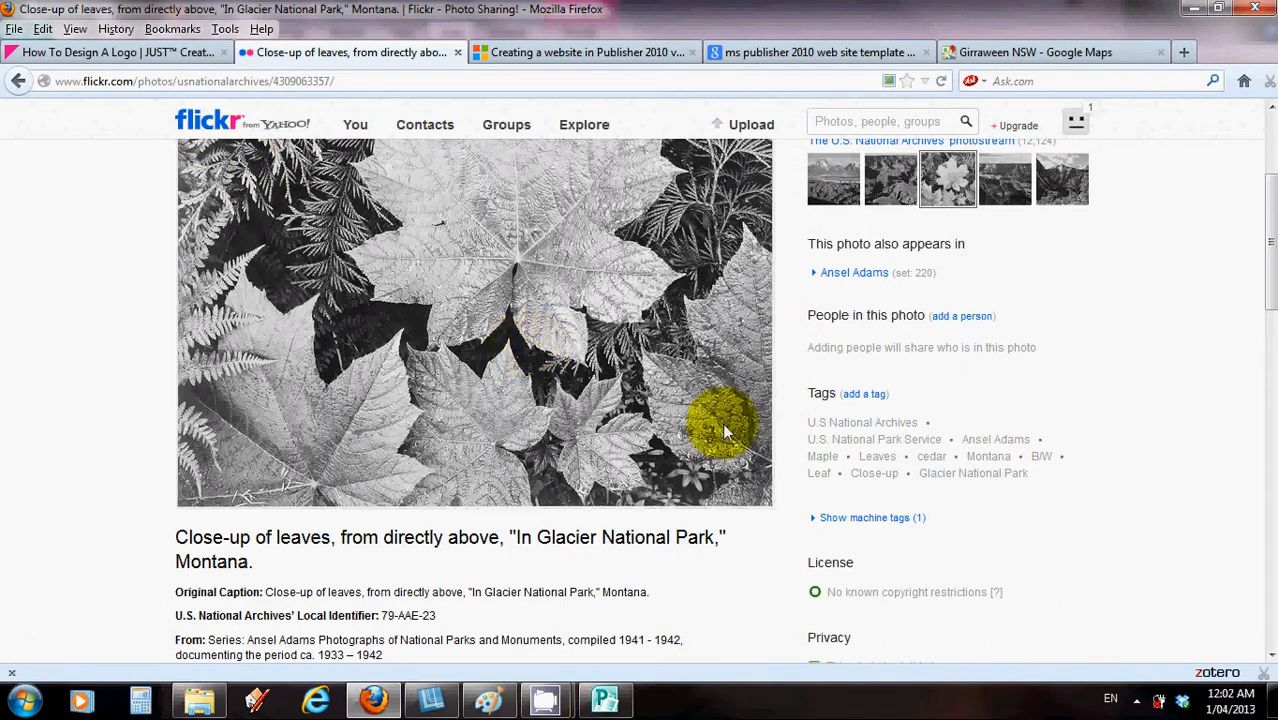
scroll(722, 423, up, 5)
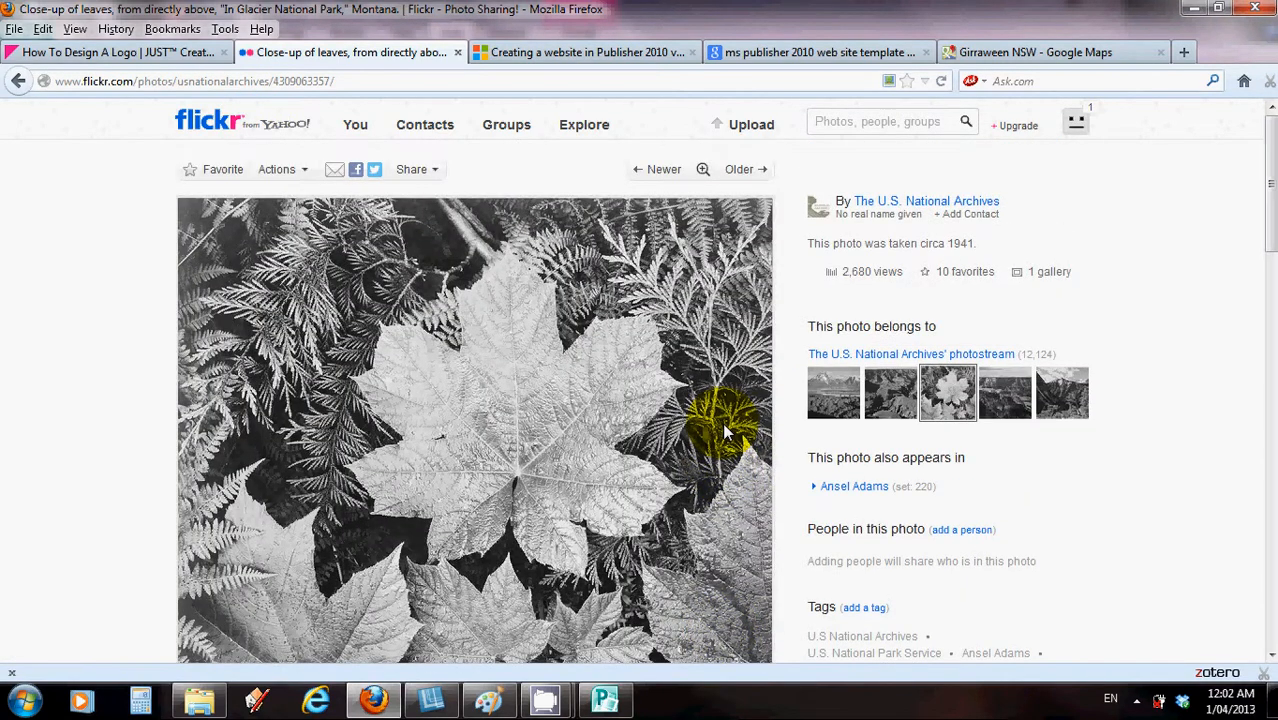
scroll(724, 430, down, 5)
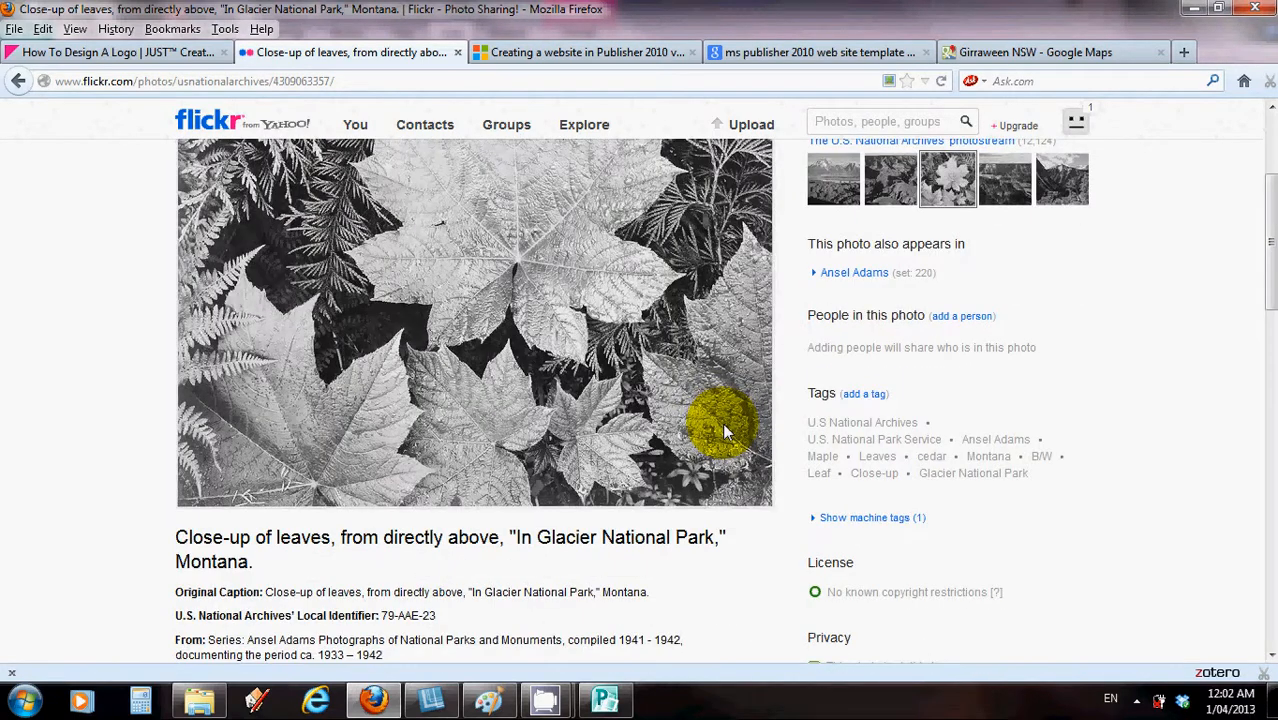
scroll(724, 430, up, 2)
scroll(724, 428, up, 3)
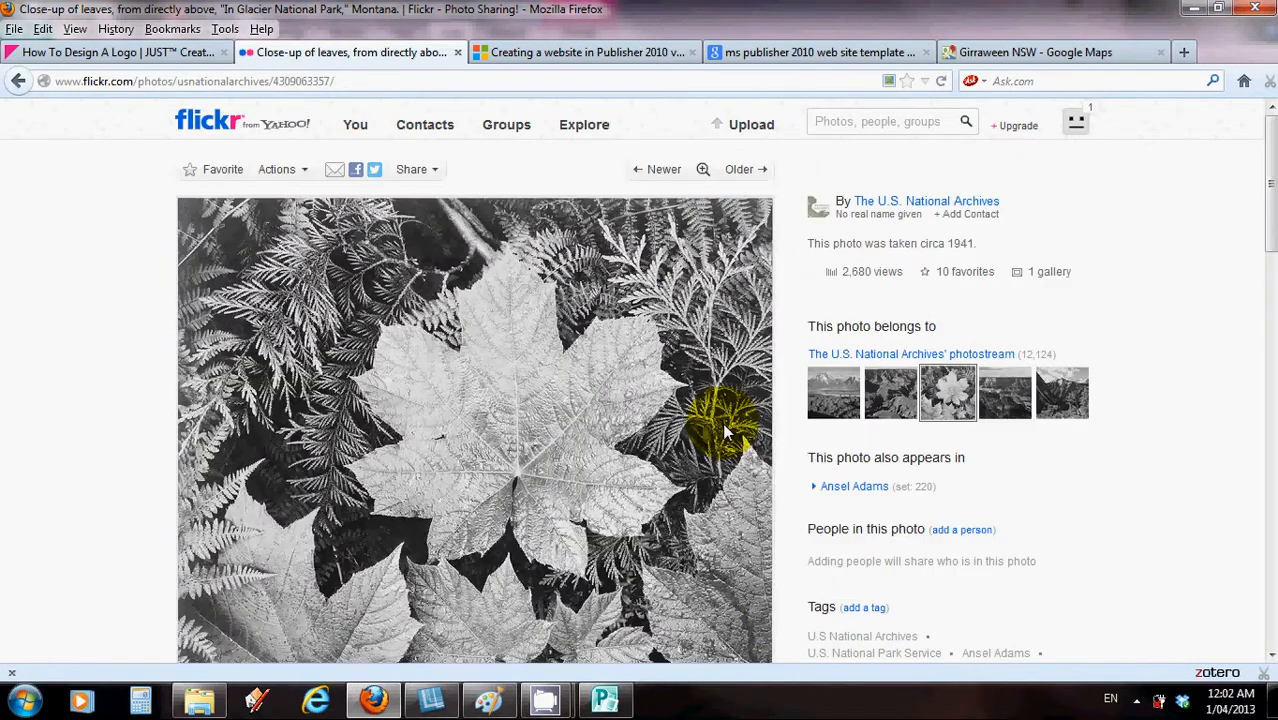
scroll(725, 430, down, 7)
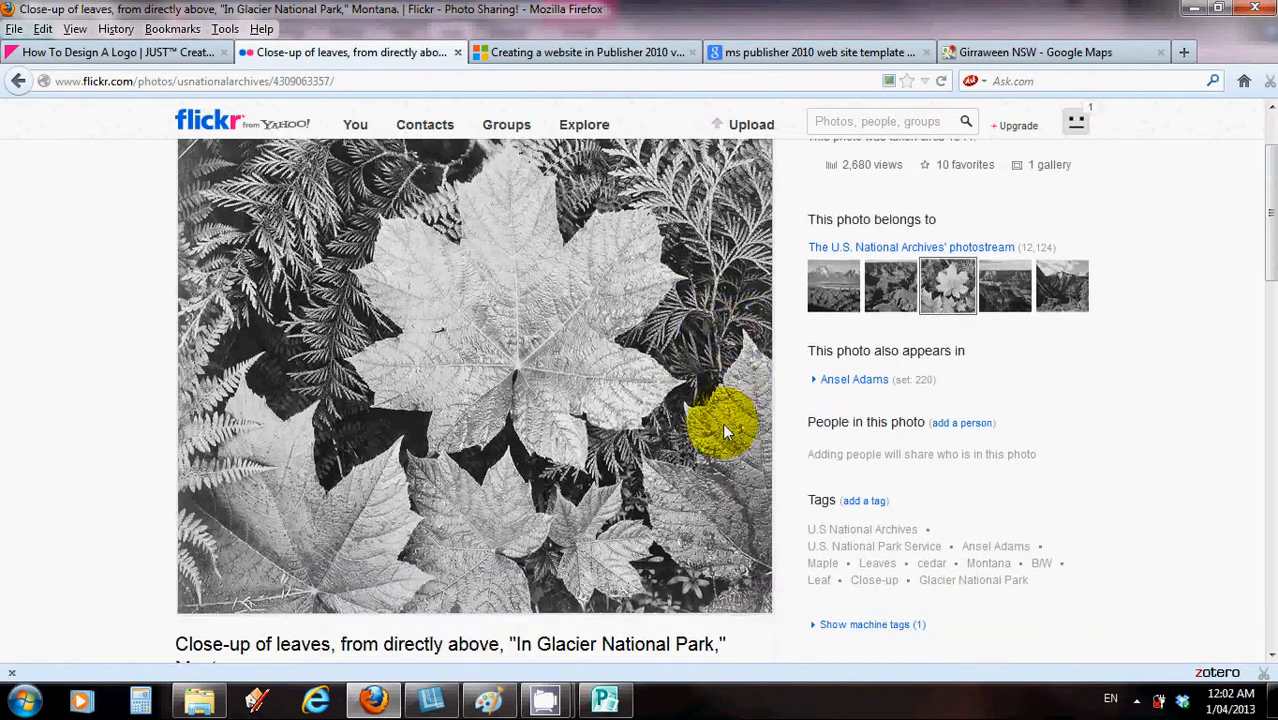
scroll(725, 432, down, 1)
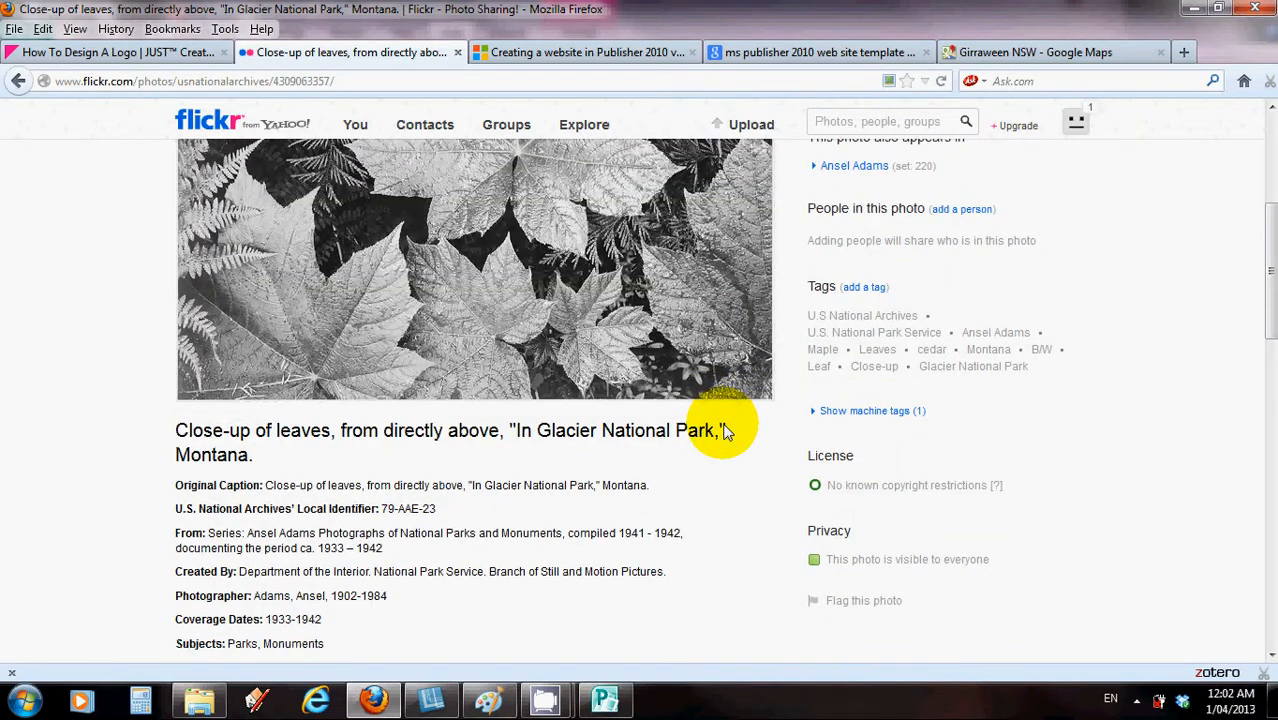
scroll(725, 430, up, 7)
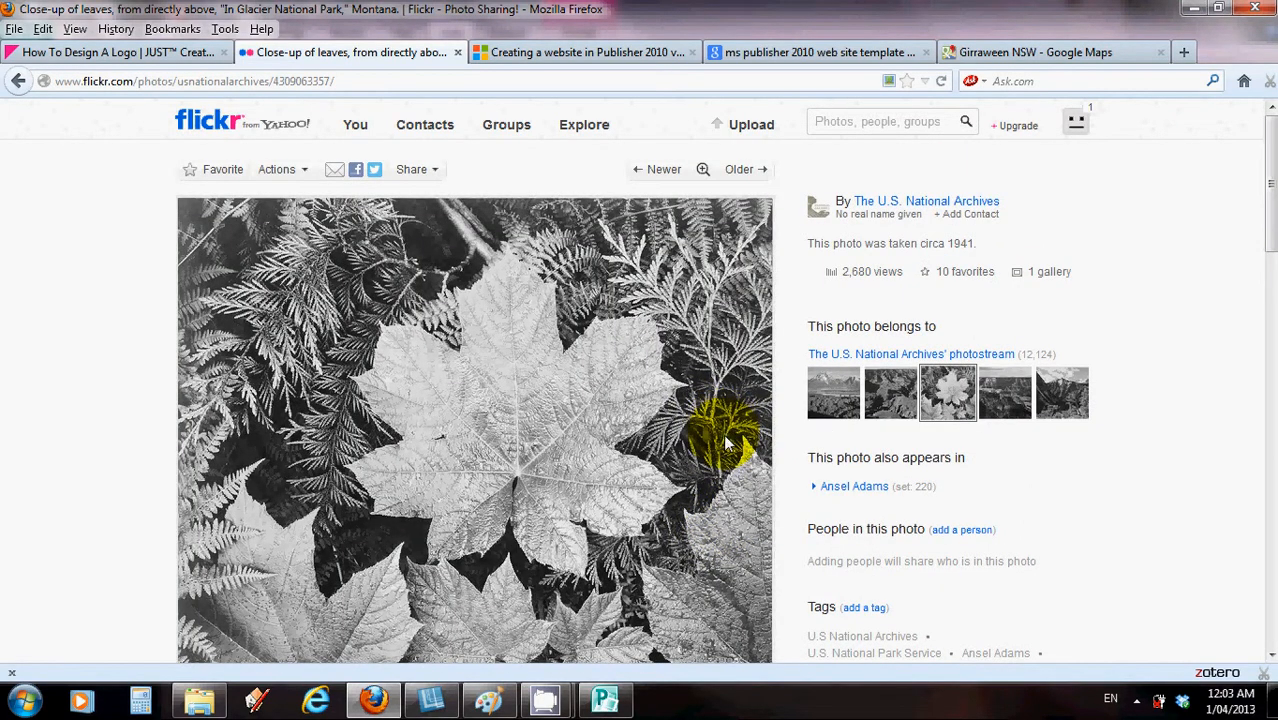
scroll(726, 443, down, 2)
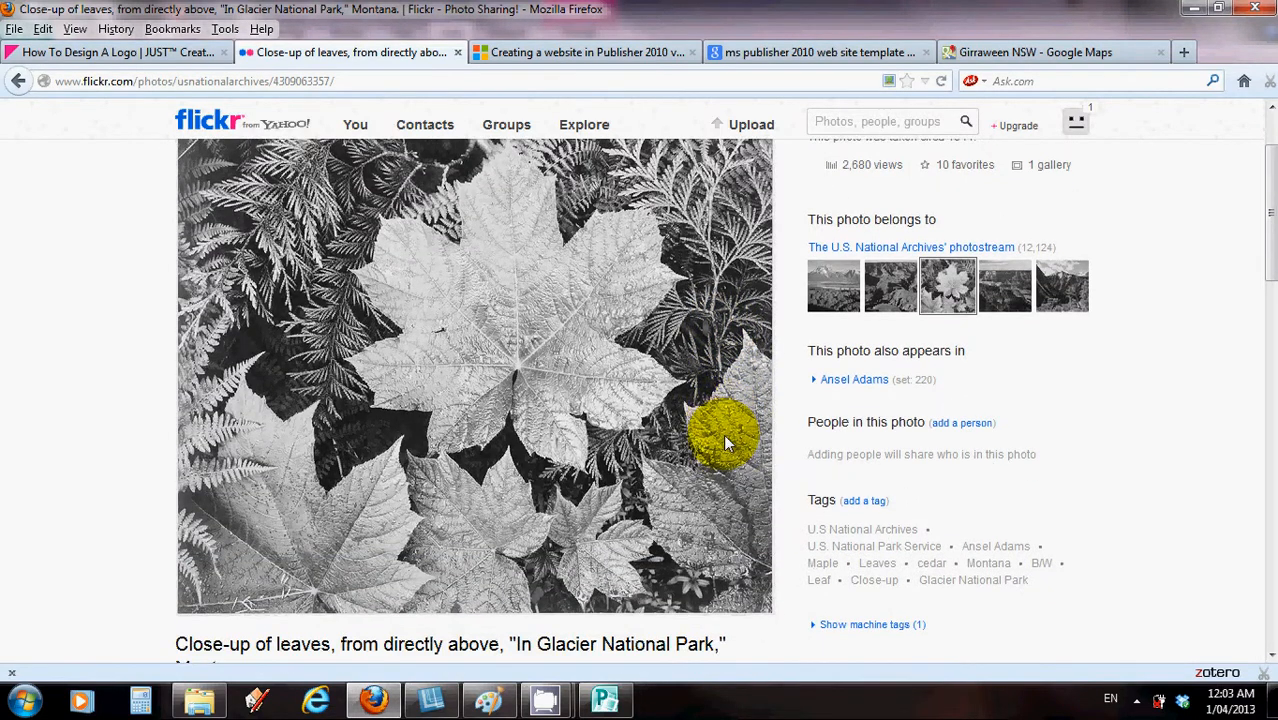
scroll(723, 434, down, 2)
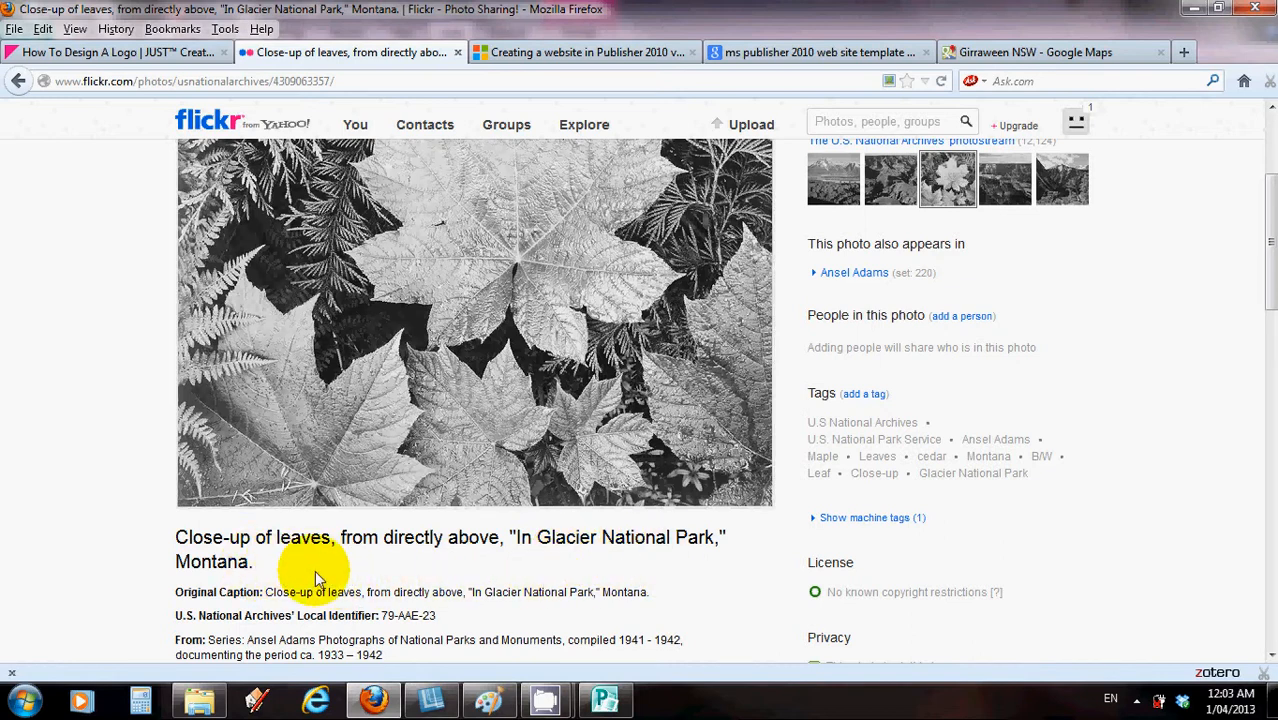
scroll(357, 573, down, 2)
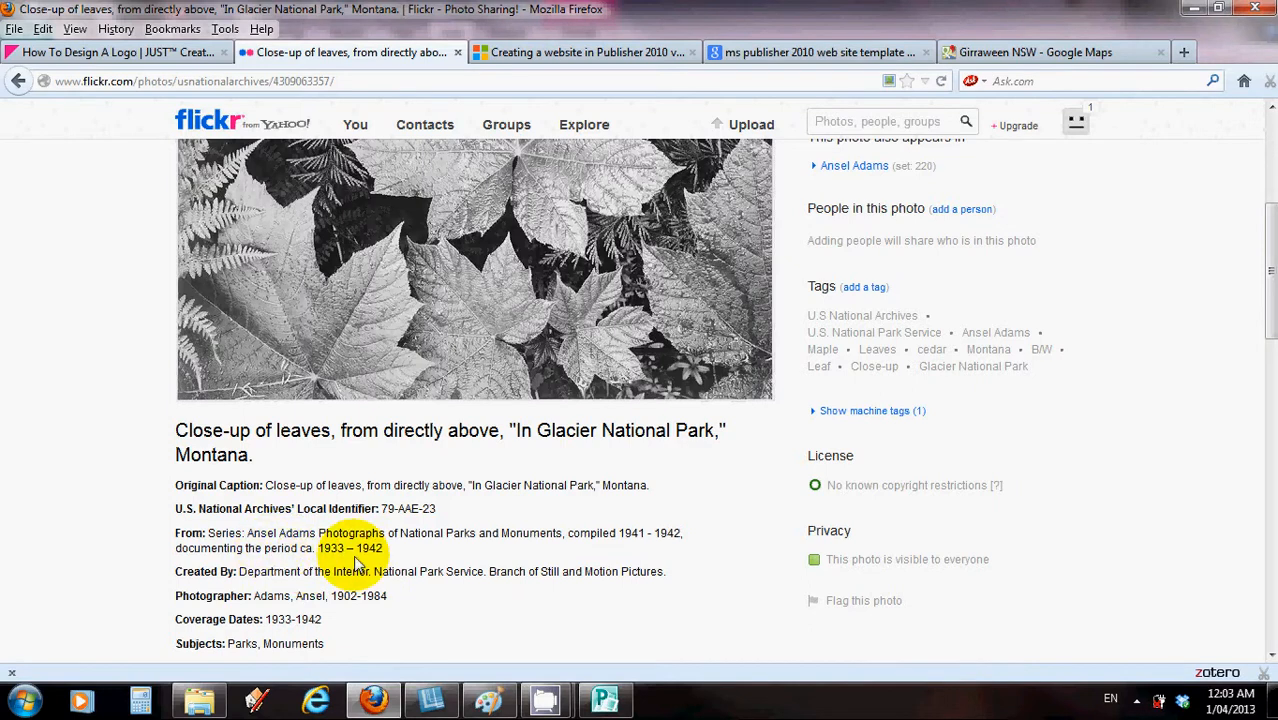
scroll(356, 558, up, 5)
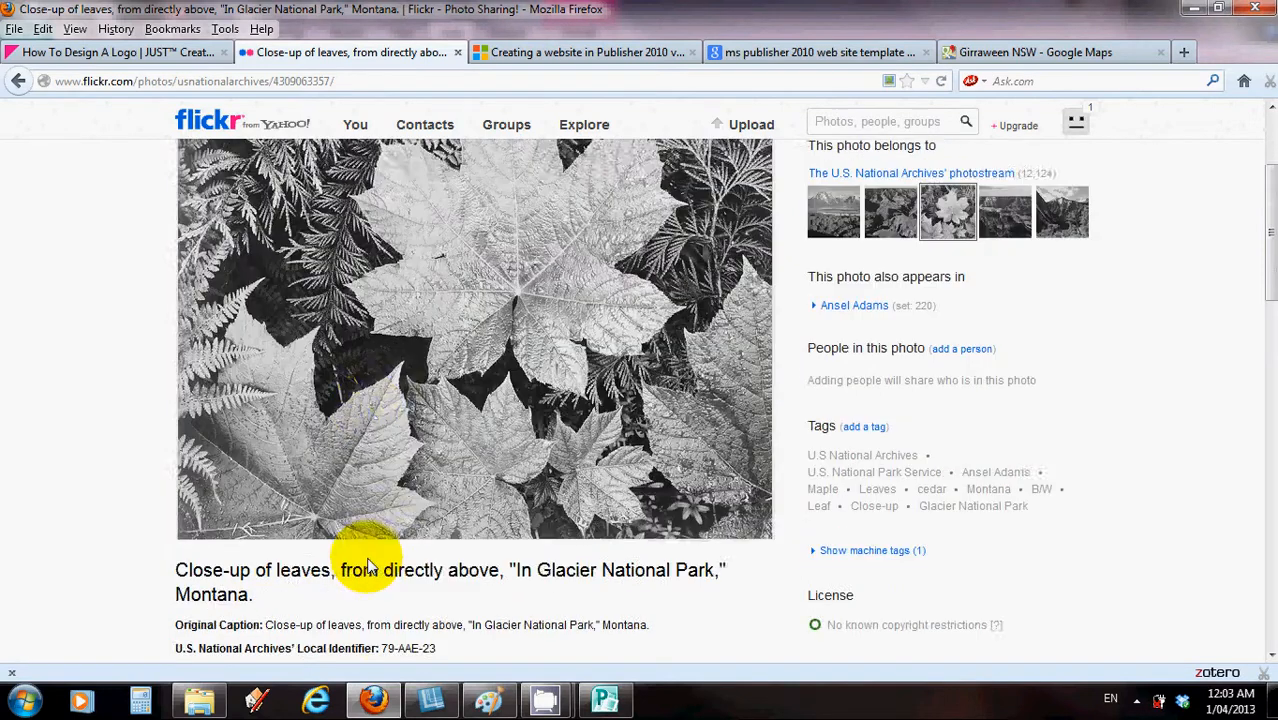
scroll(473, 393, down, 1)
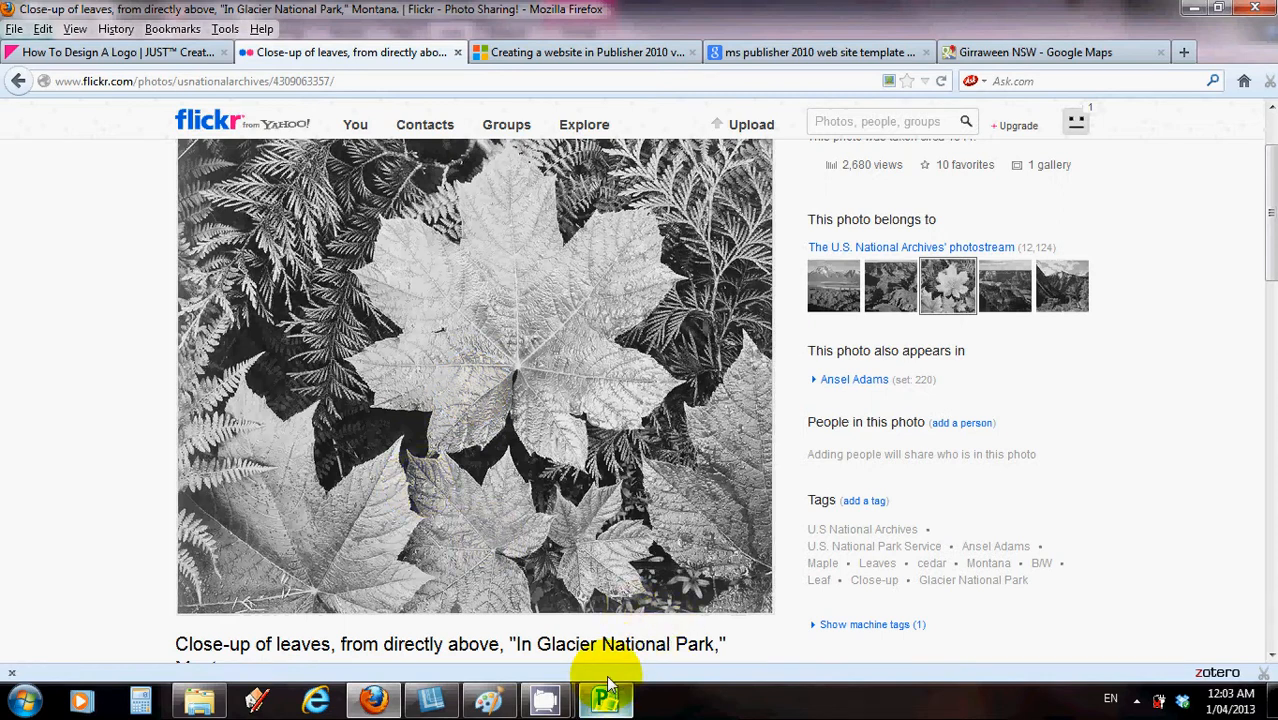
scroll(552, 537, up, 2)
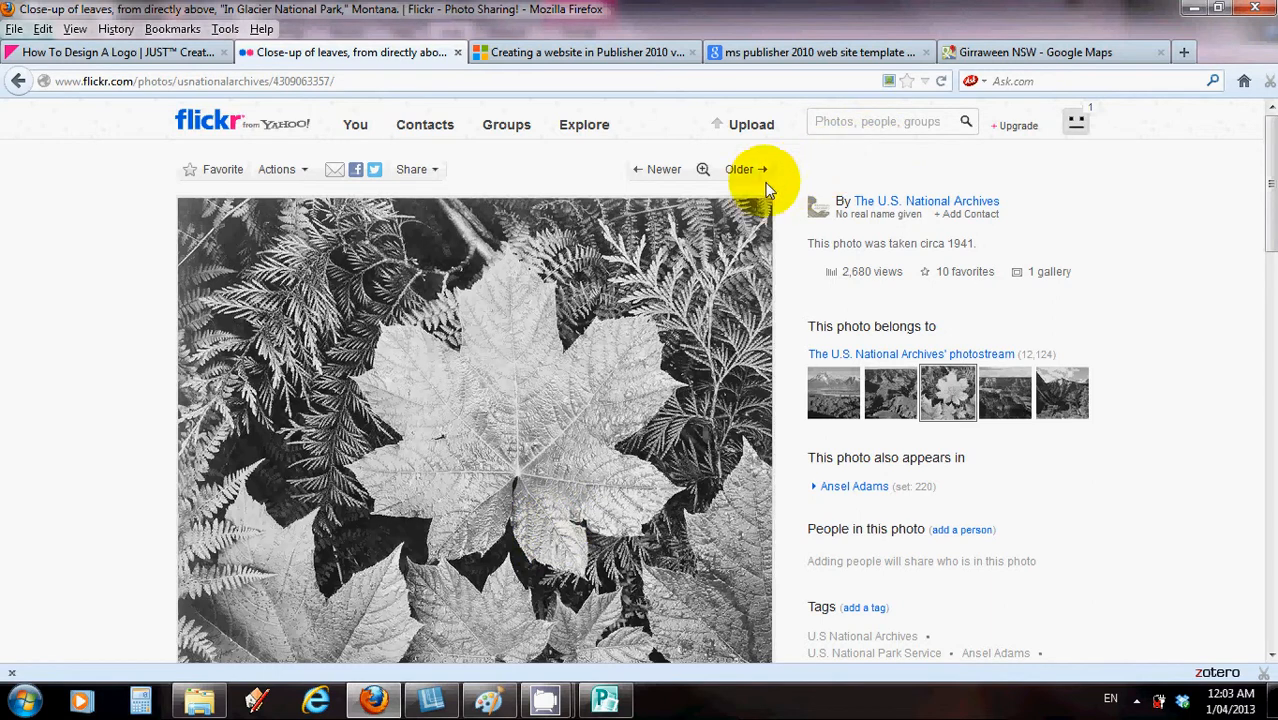
Return to the Flickr results for "leaf", look through the photos and keep The Commons as the search source
click(17, 82)
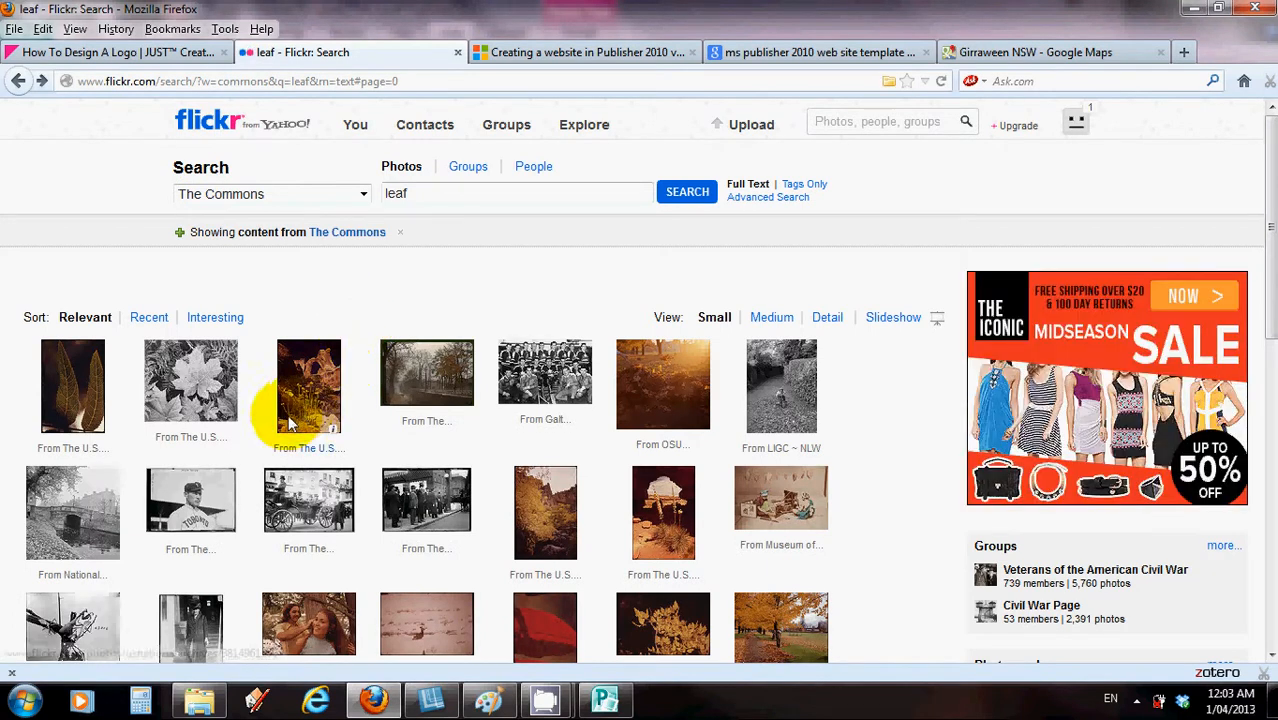
scroll(499, 442, down, 4)
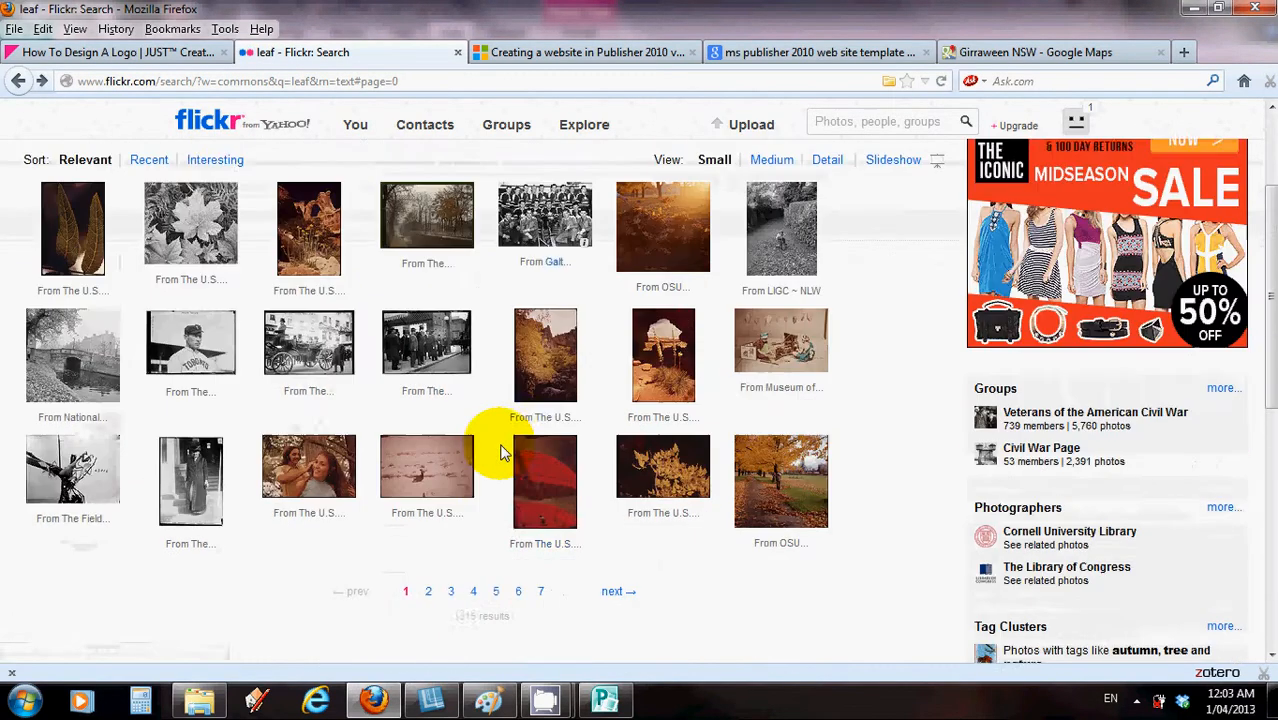
scroll(499, 445, up, 3)
scroll(501, 452, up, 1)
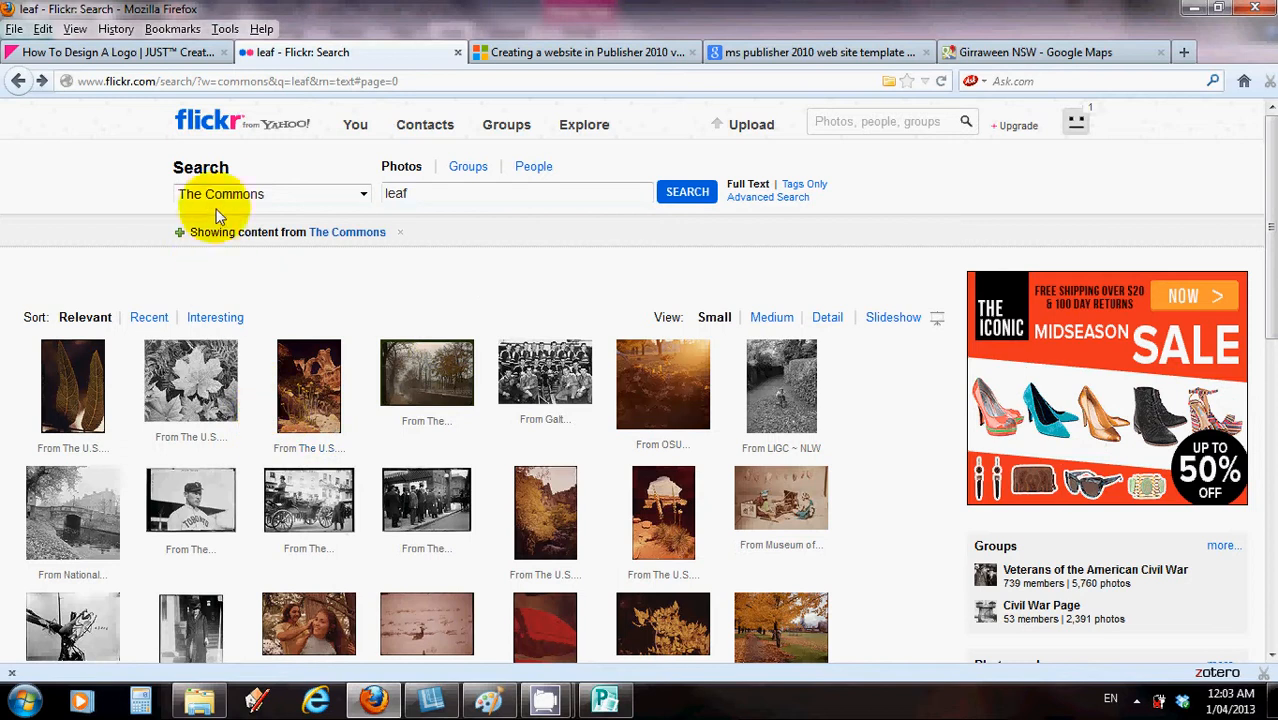
click(363, 197)
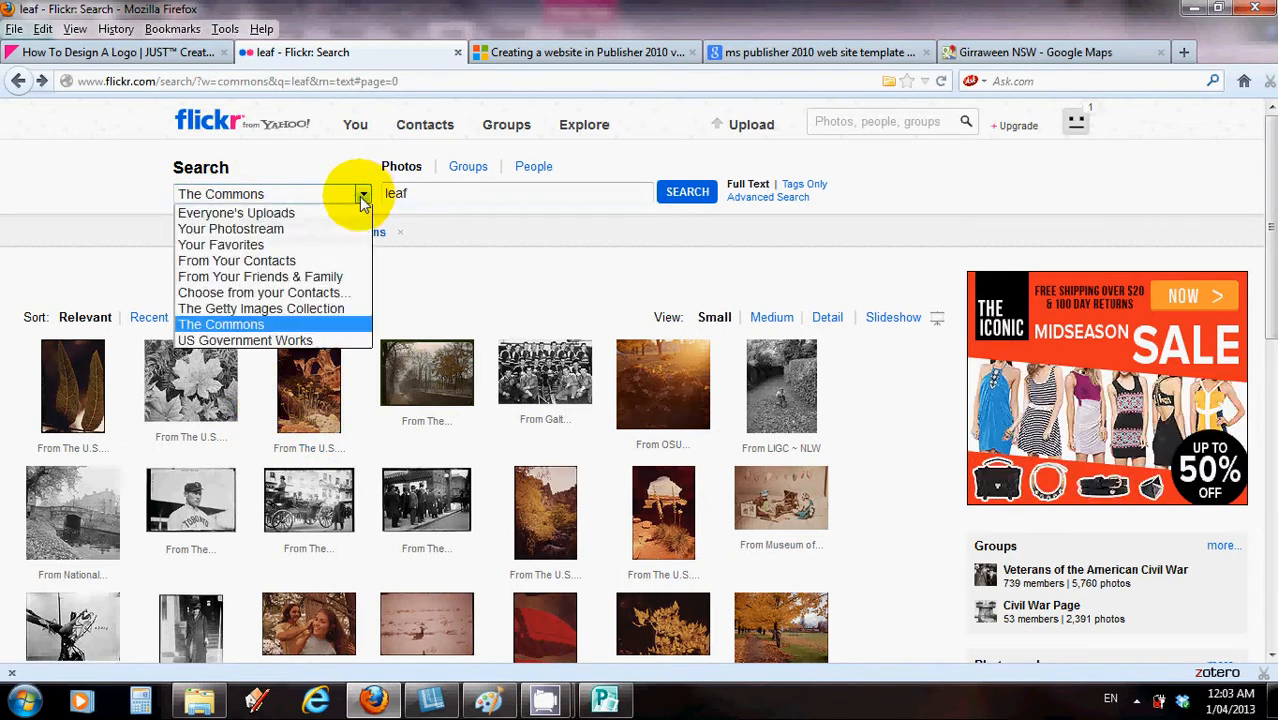
click(237, 326)
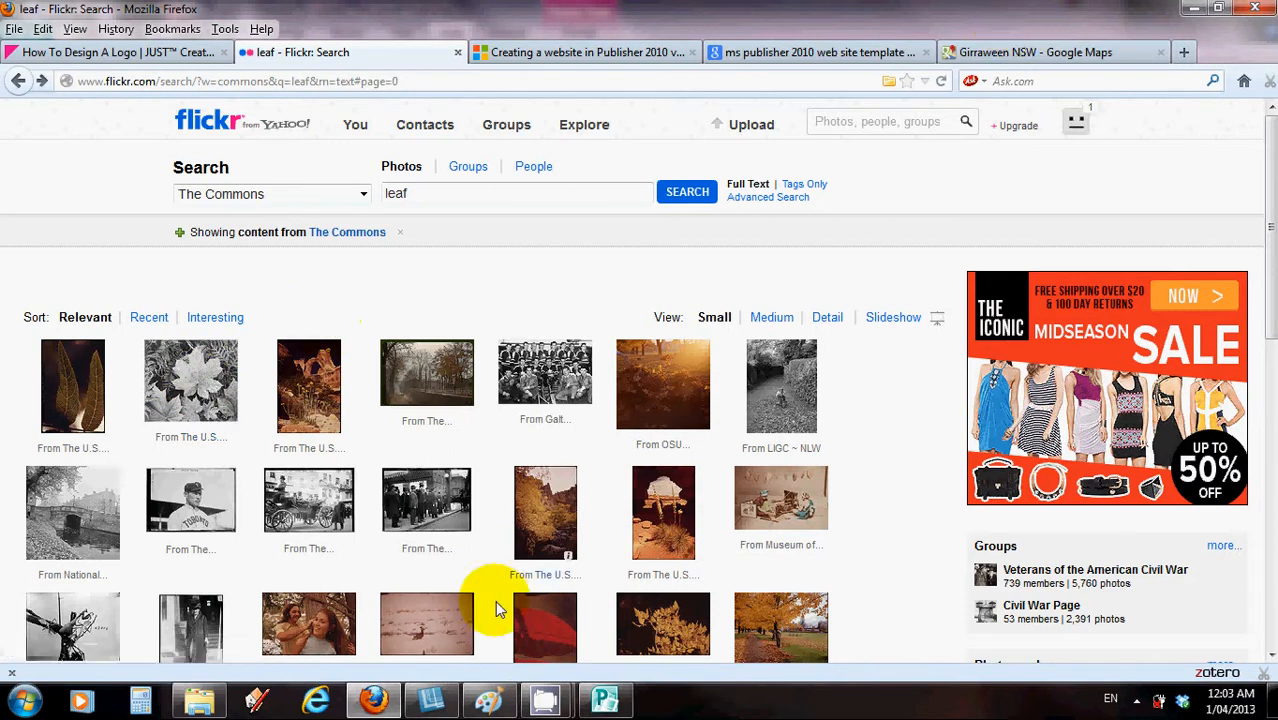
Switch back to Publisher and open the website's Home page, page 1, at its heading and introduction
click(605, 703)
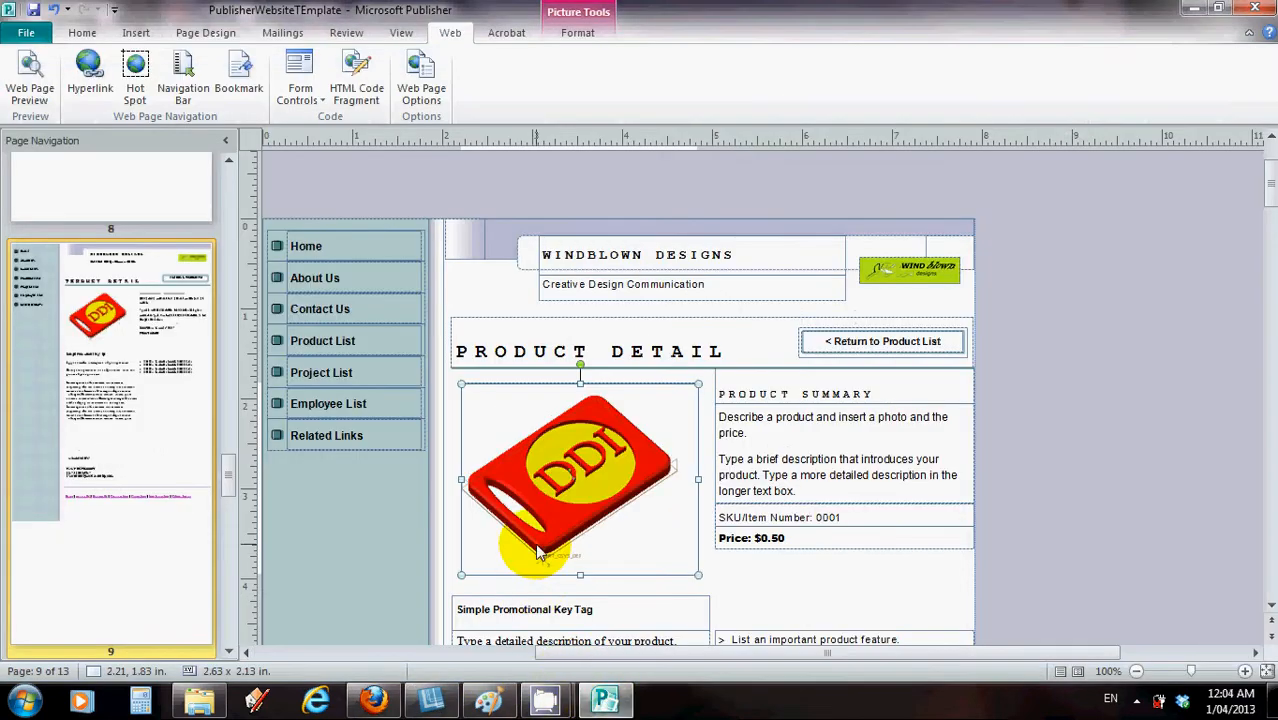
scroll(442, 522, up, 3)
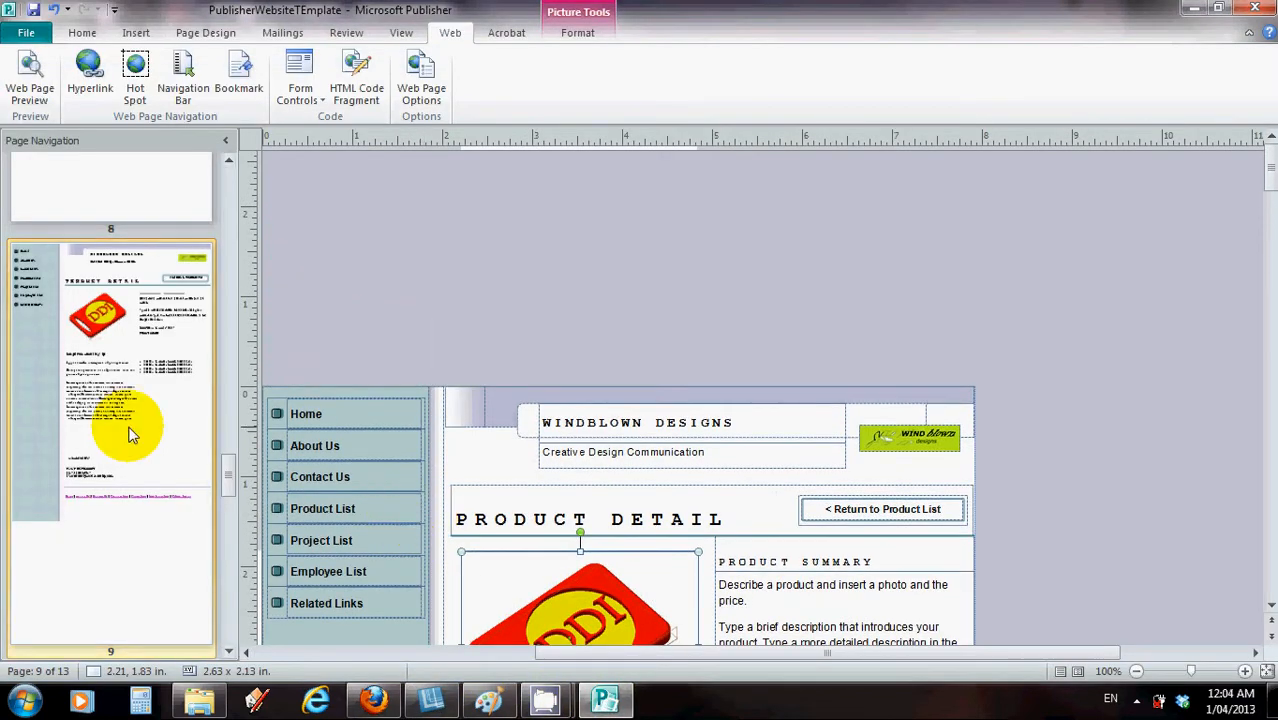
click(326, 421)
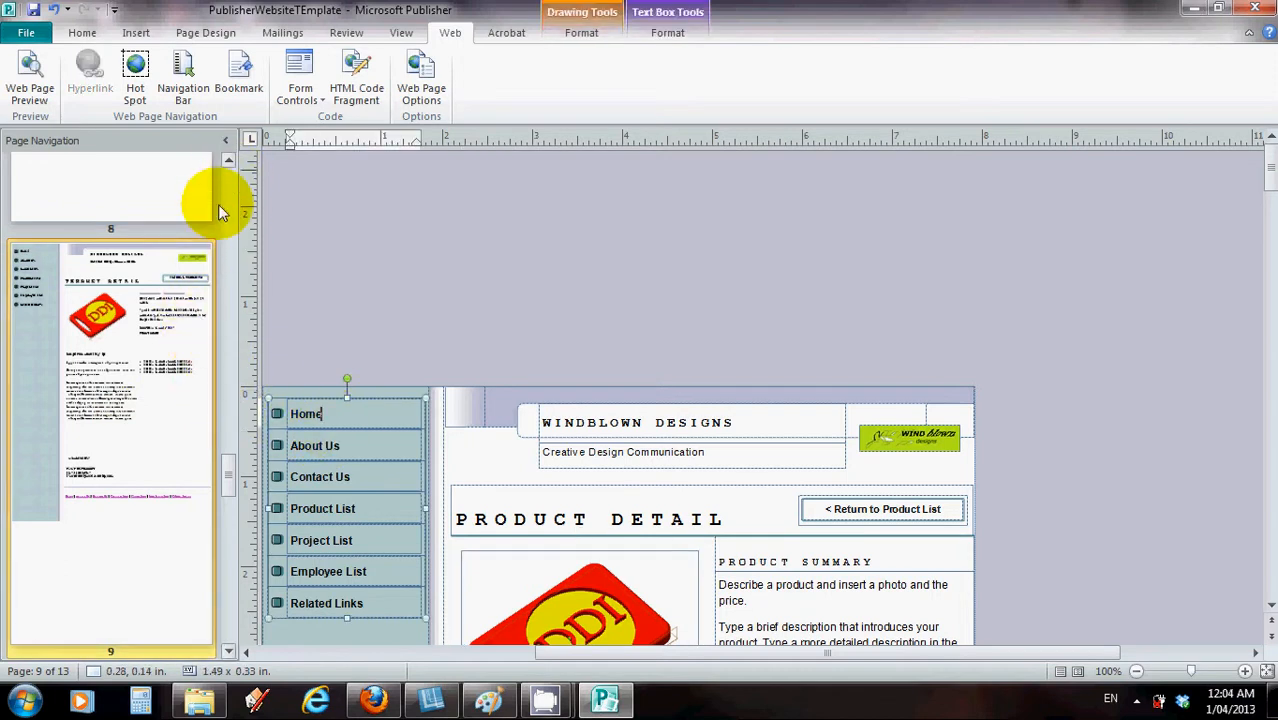
drag(226, 470, 237, 177)
click(178, 240)
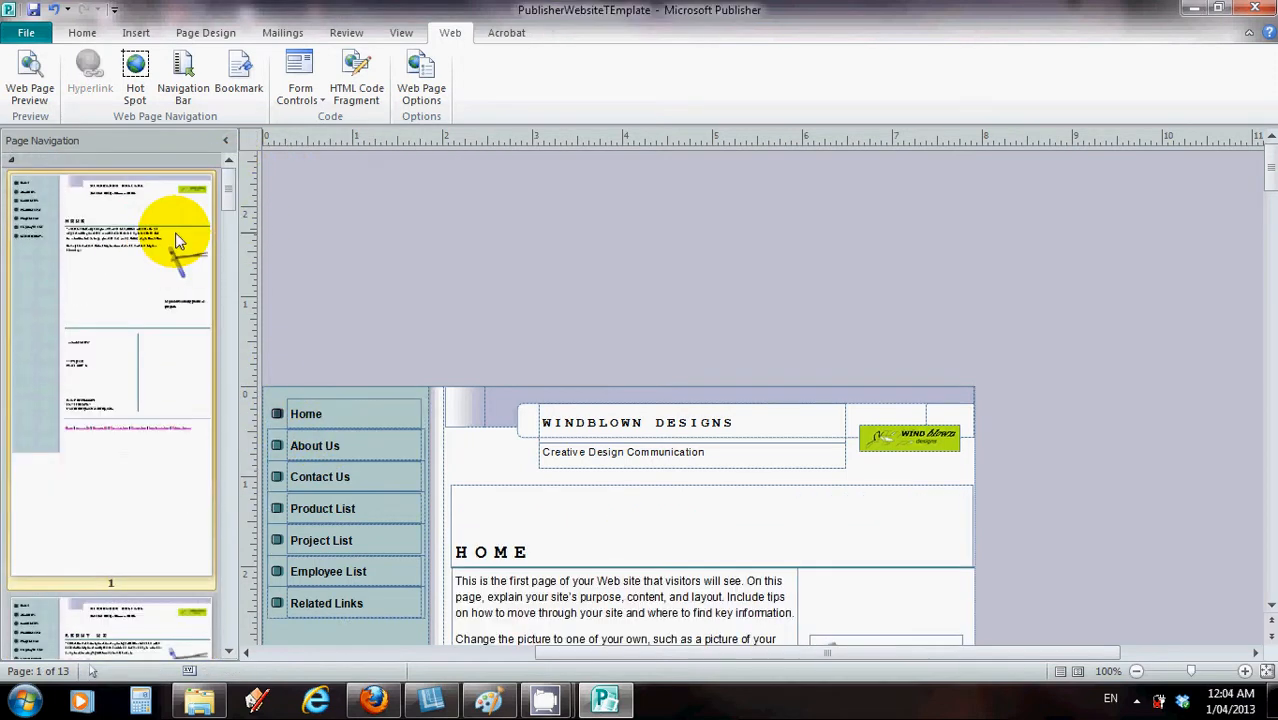
scroll(588, 428, down, 3)
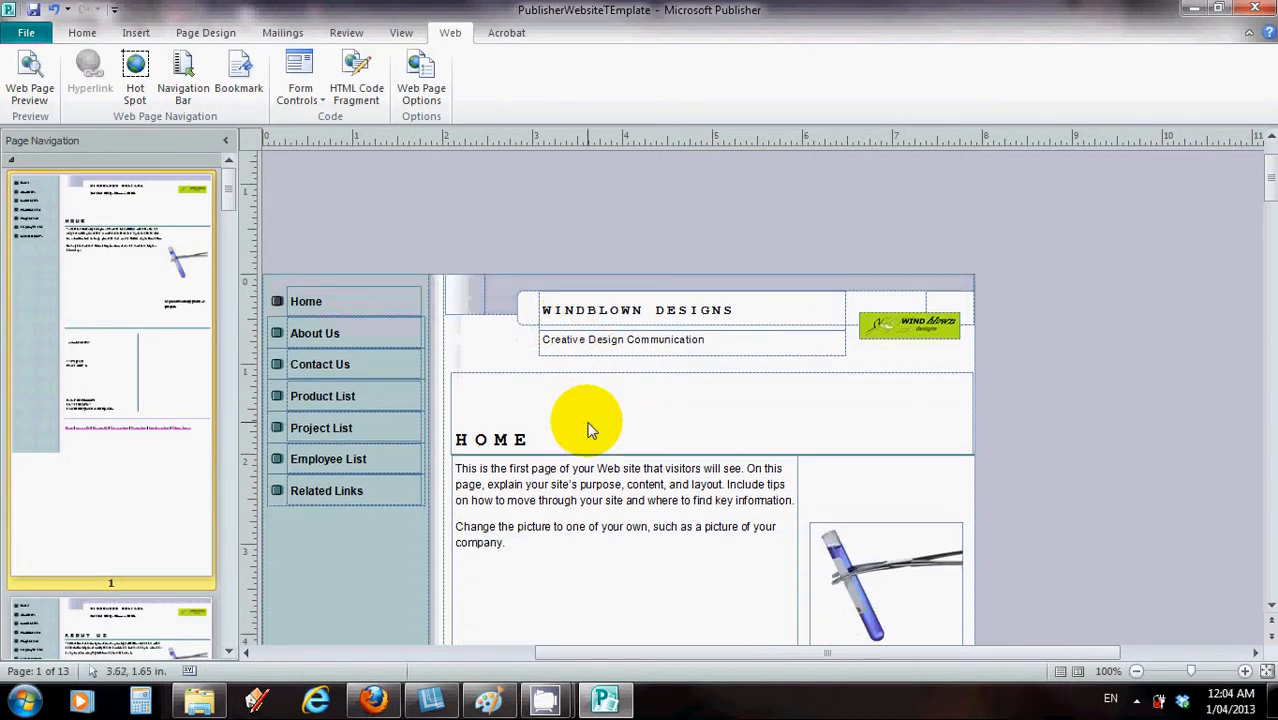
scroll(588, 428, down, 1)
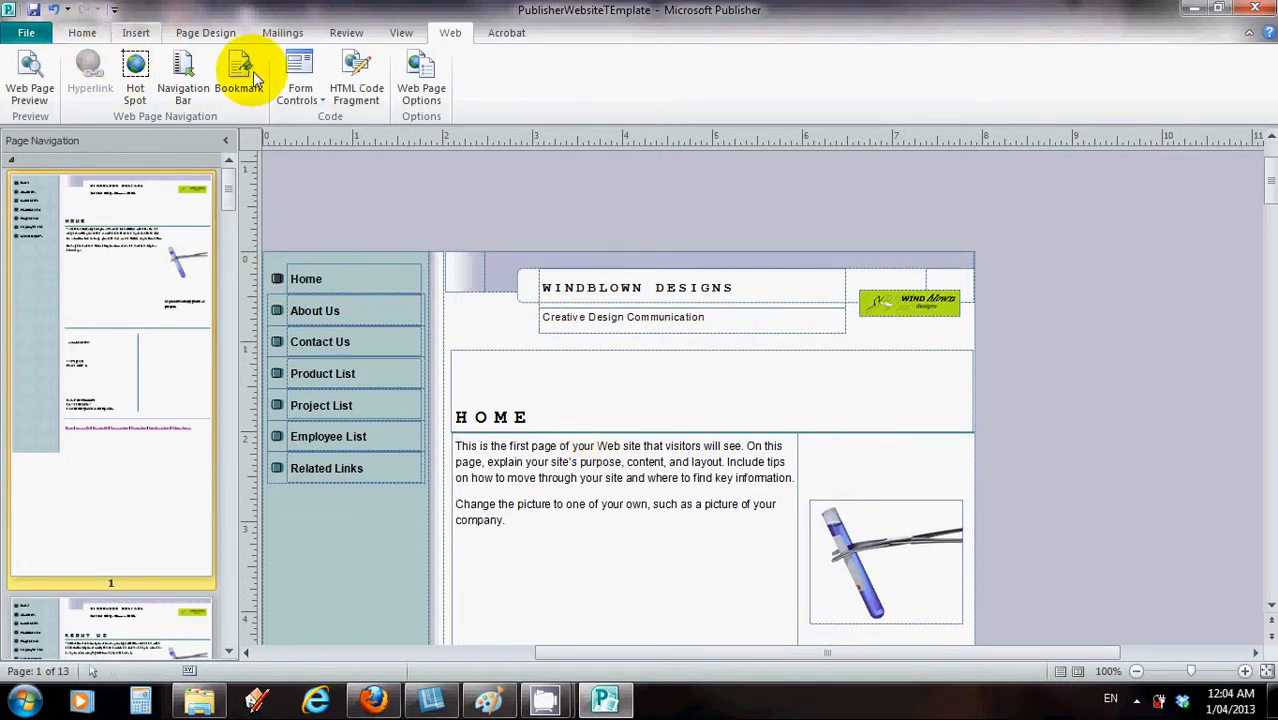
Try the Office and Opulent colour schemes on the website, and apply the Oriel colour scheme
click(134, 35)
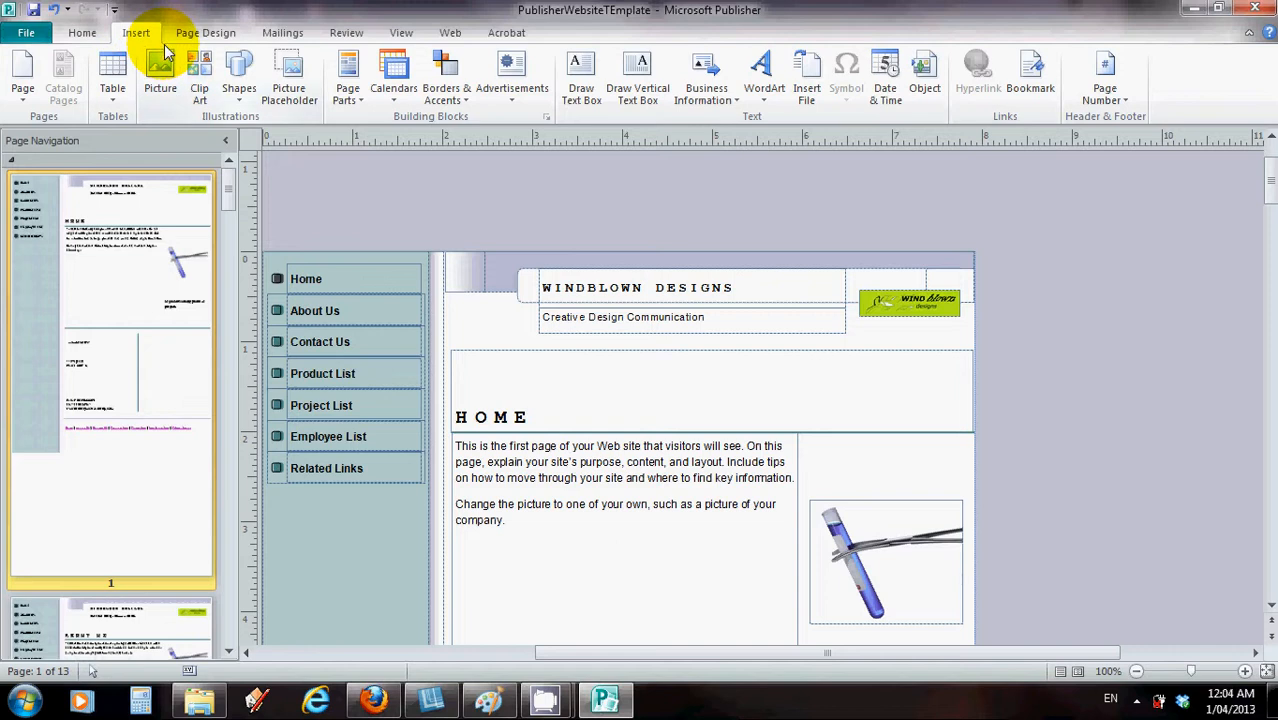
click(203, 33)
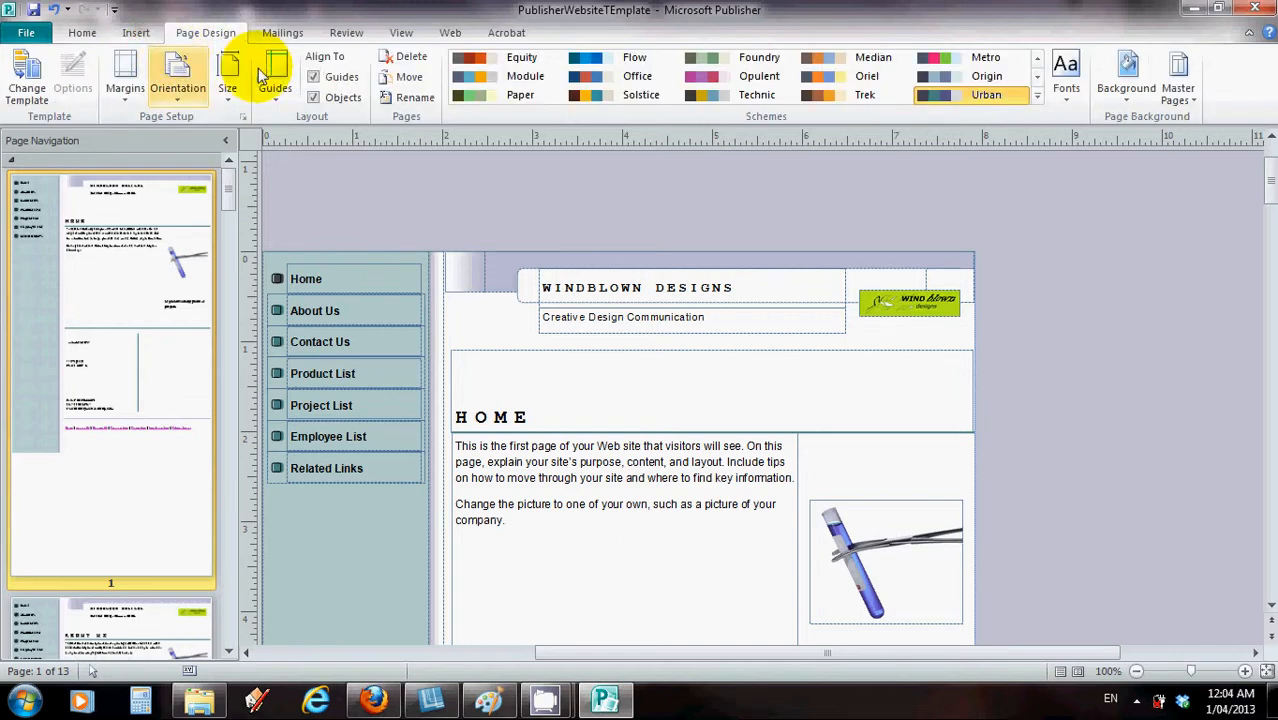
click(590, 85)
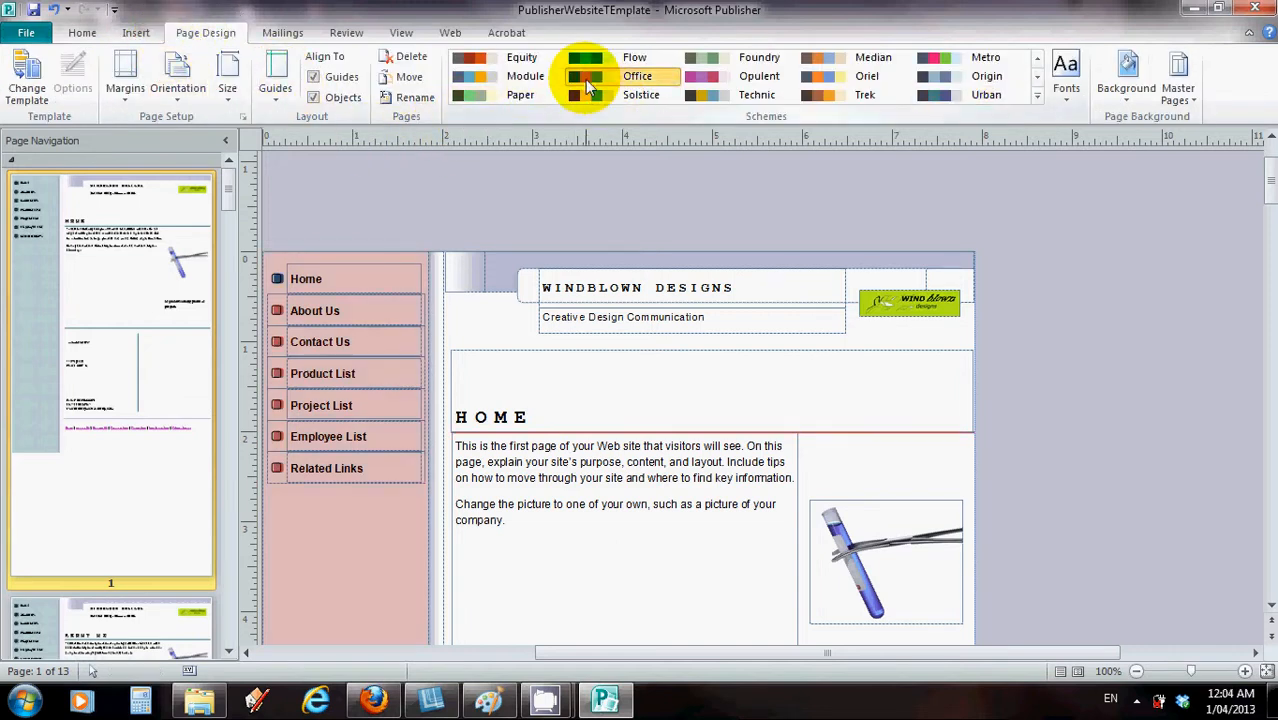
click(712, 76)
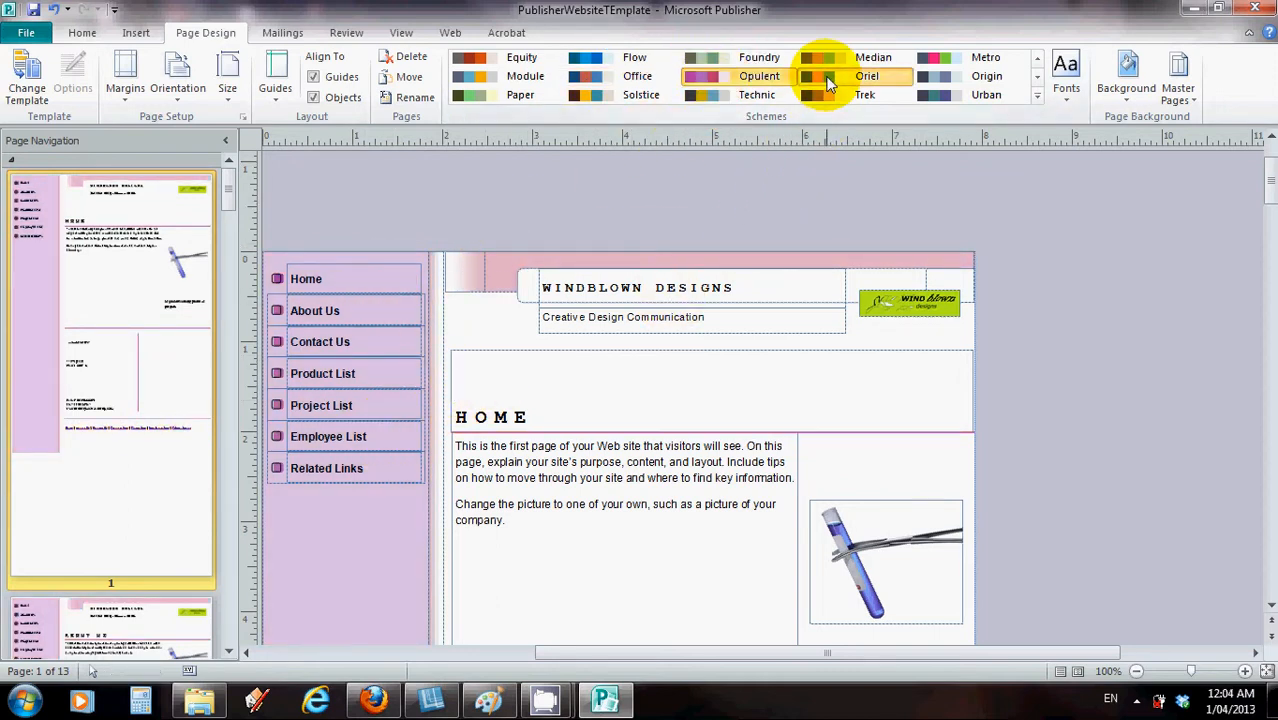
click(828, 80)
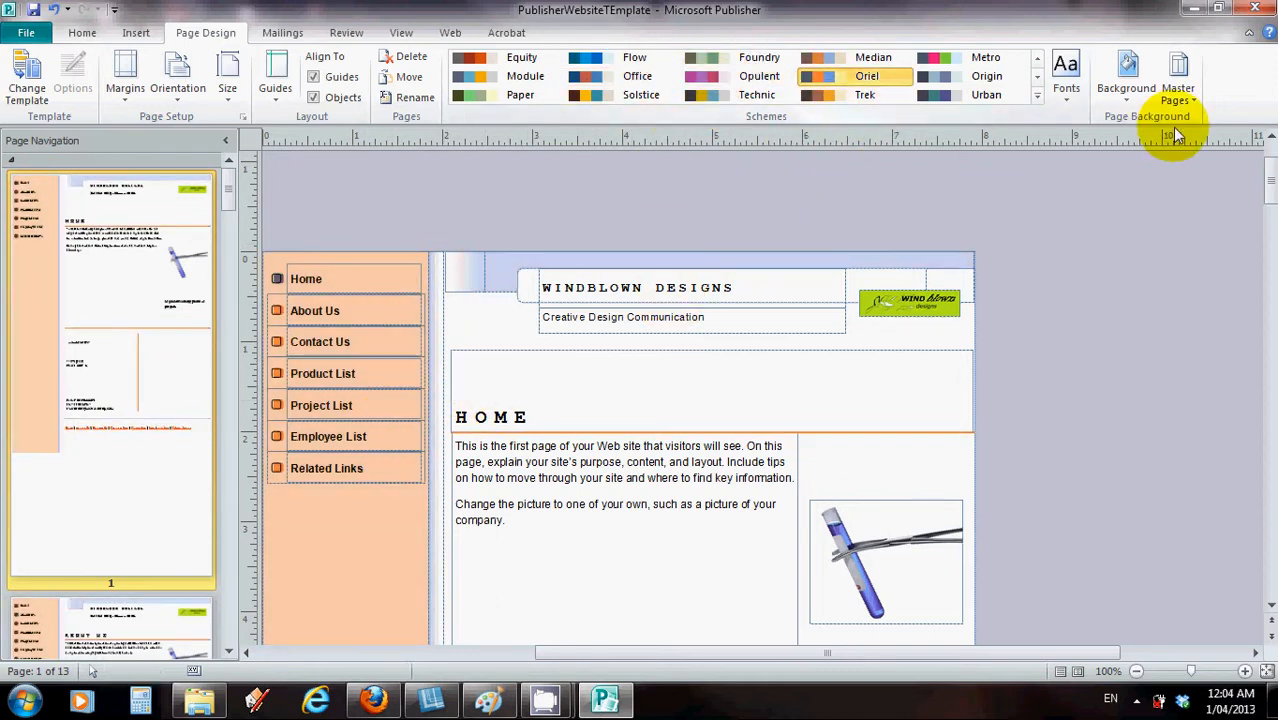
Open the fill effects for the Home page background, look through the texture and pattern choices, and bring up the picture fill options
click(1126, 98)
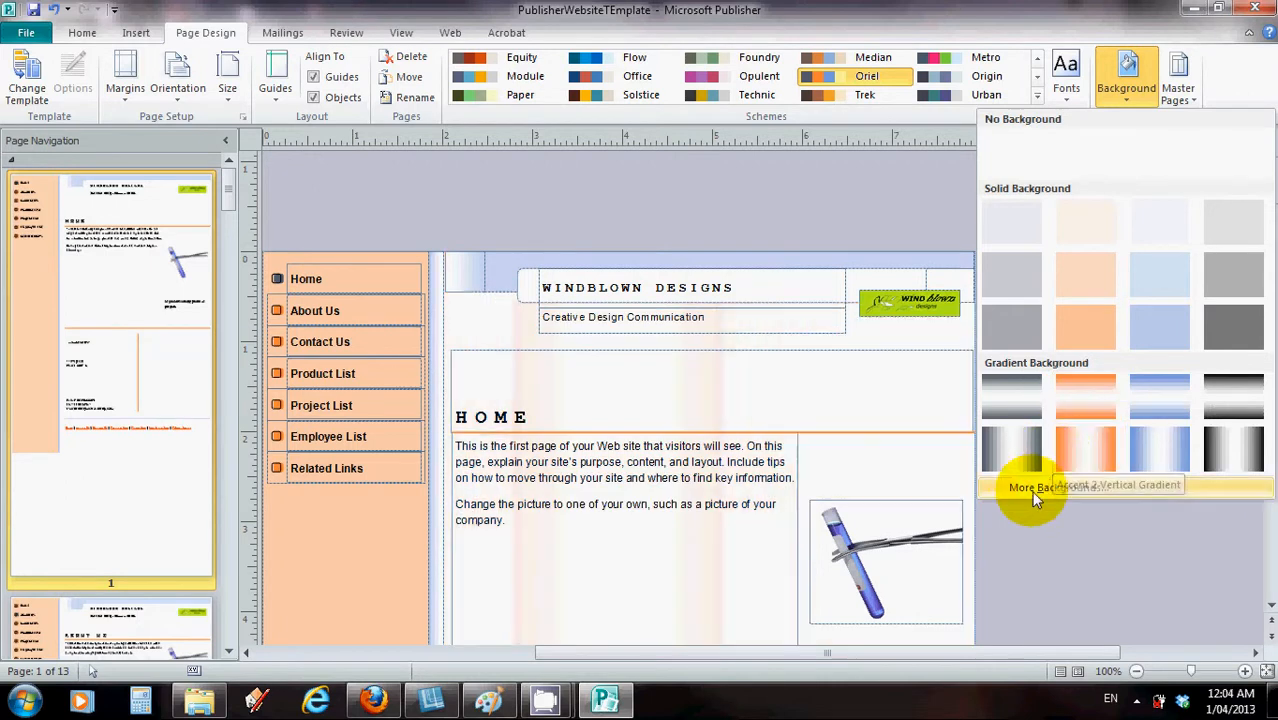
click(1024, 489)
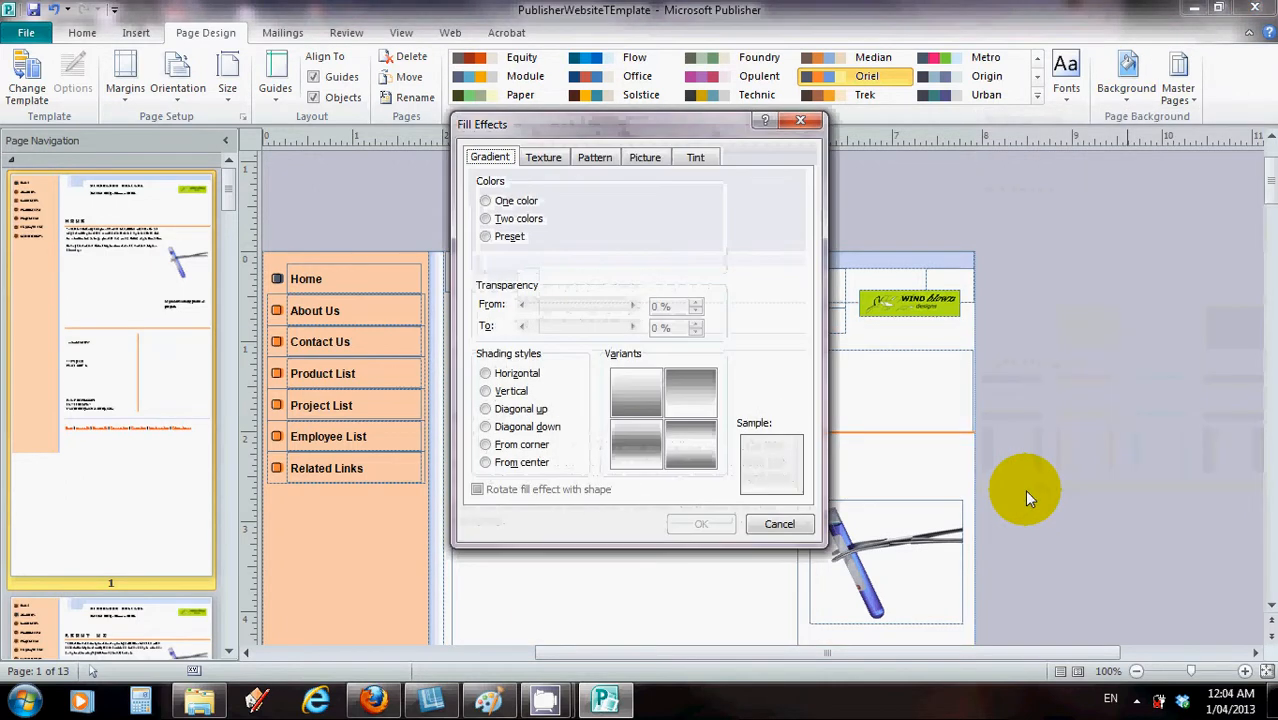
drag(669, 120, 777, 123)
click(652, 160)
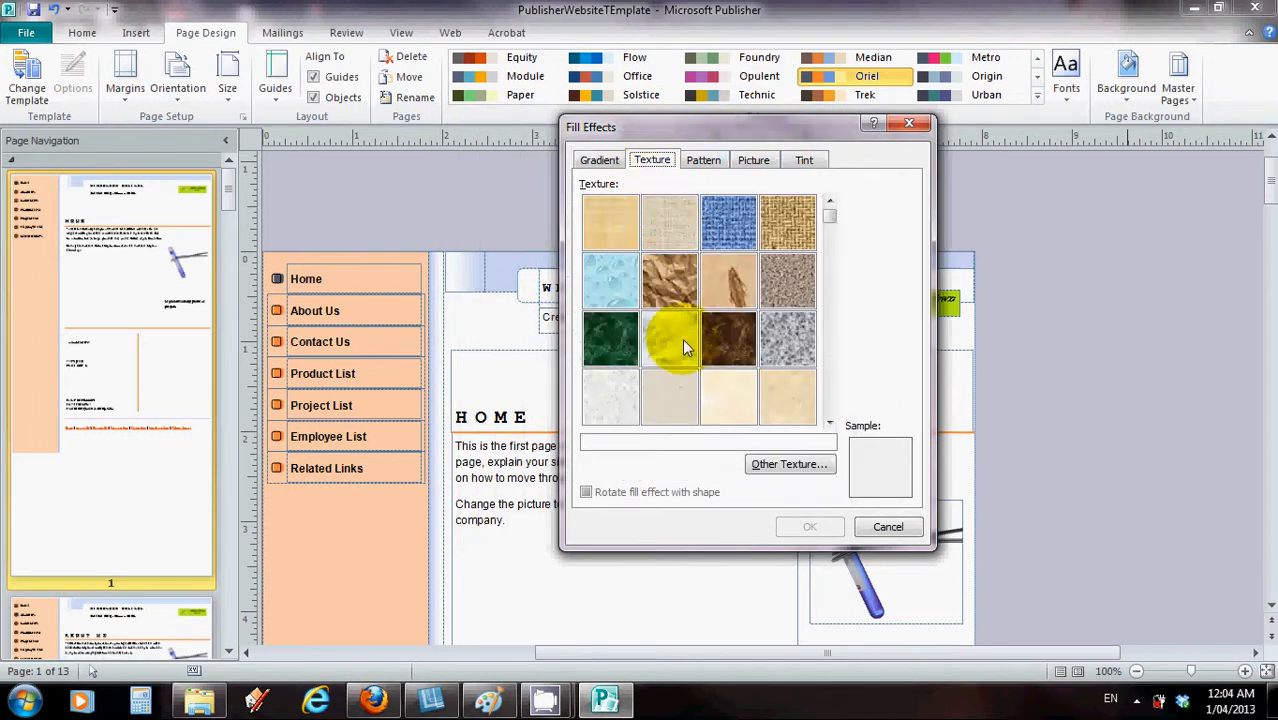
click(712, 160)
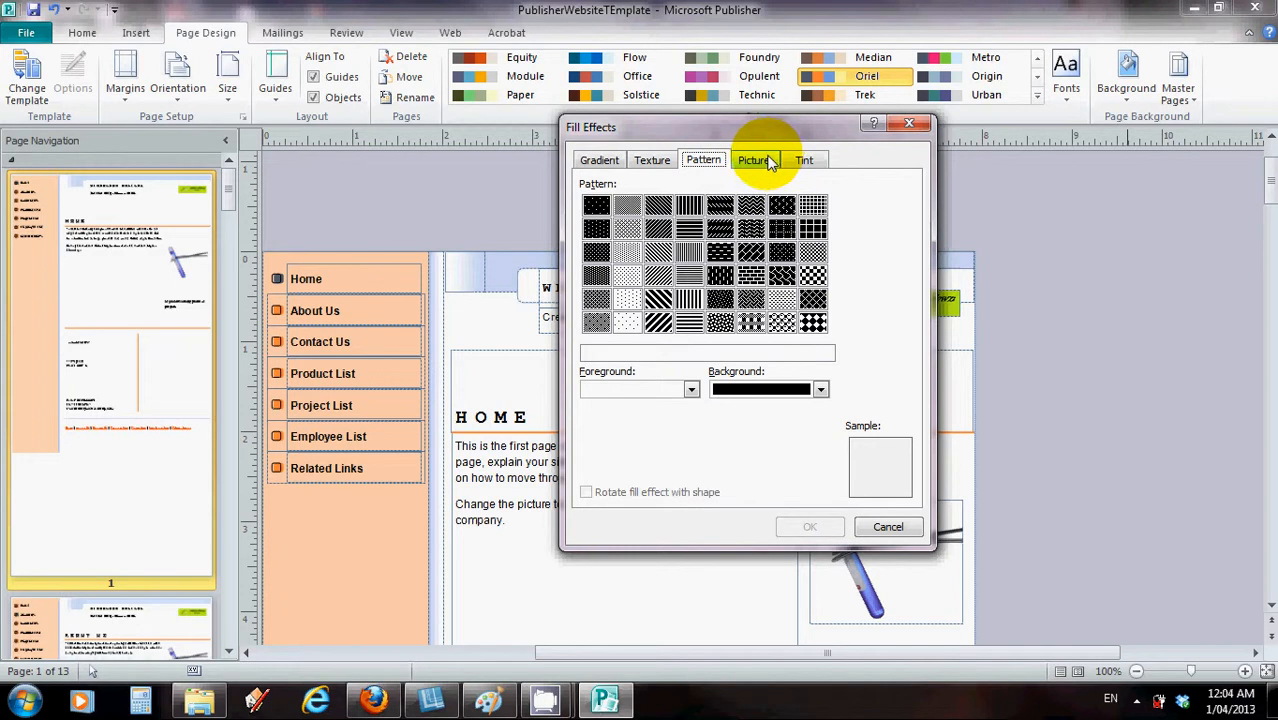
click(768, 162)
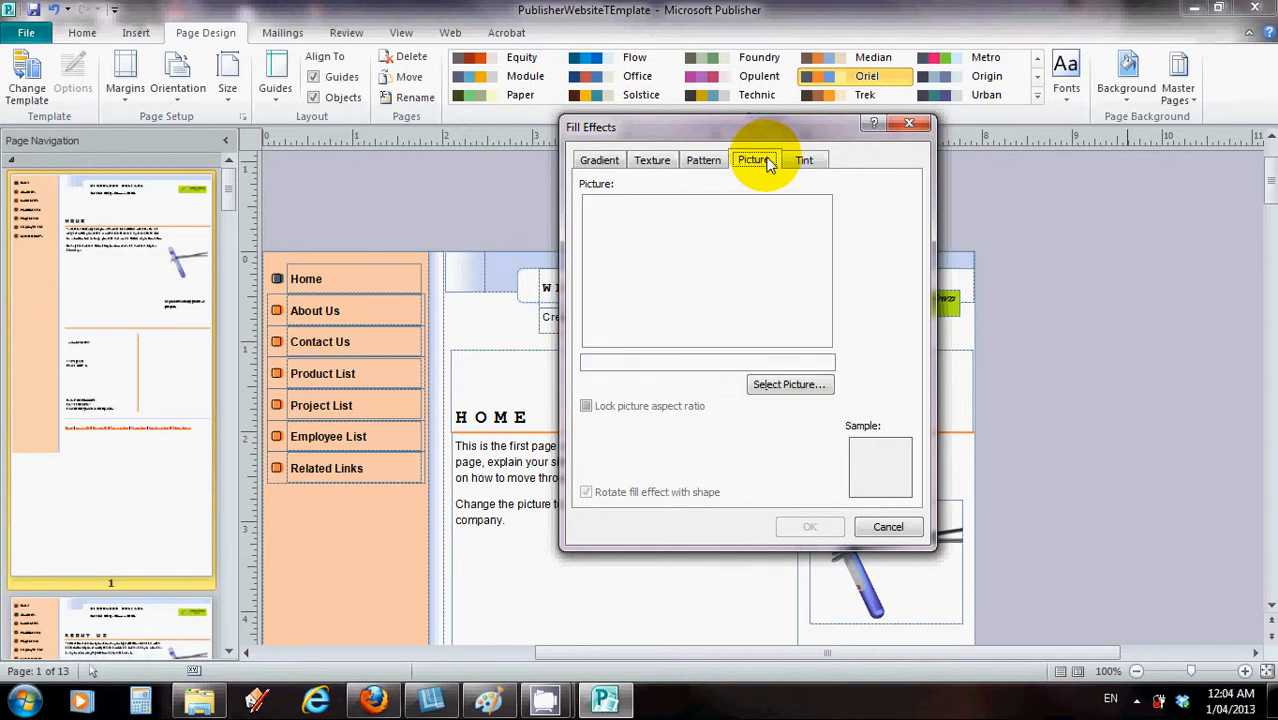
Browse for a background picture on drive F: in Teaching_Programs_Girraween_High, Year_7_Information_Technologies, Y7PublisherWebsite
click(768, 383)
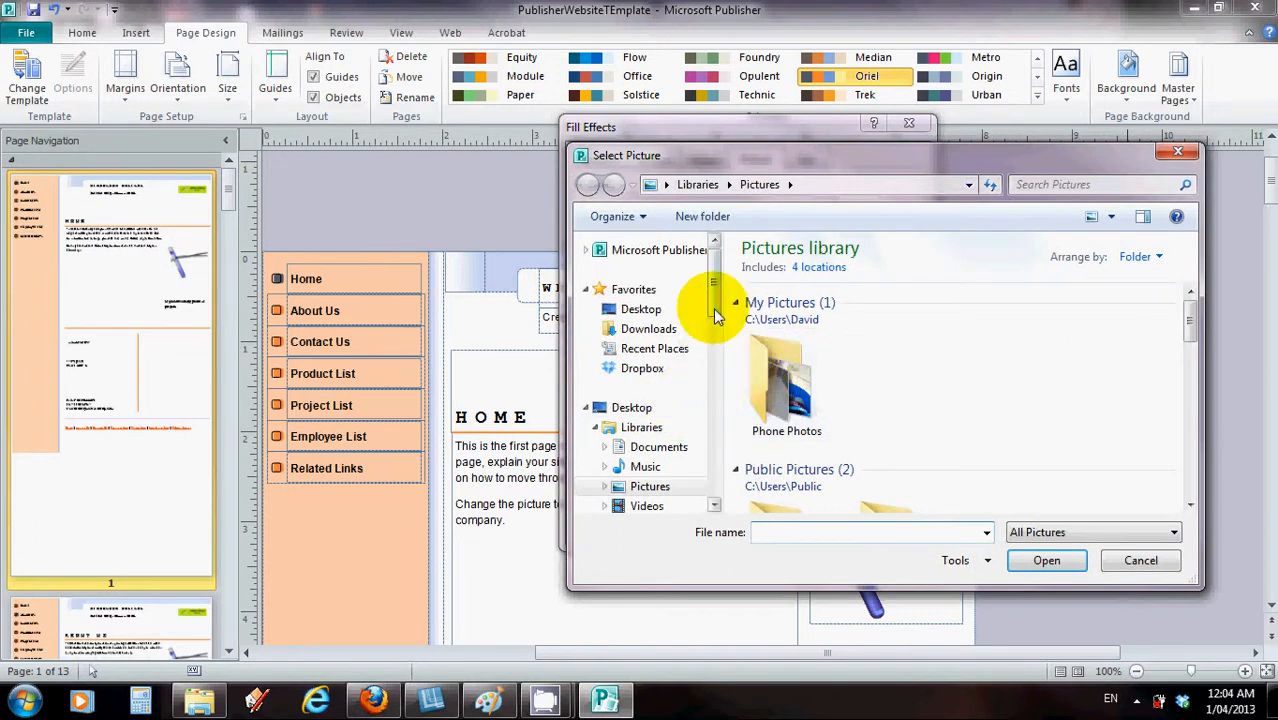
scroll(716, 400, down, 5)
drag(721, 408, 718, 468)
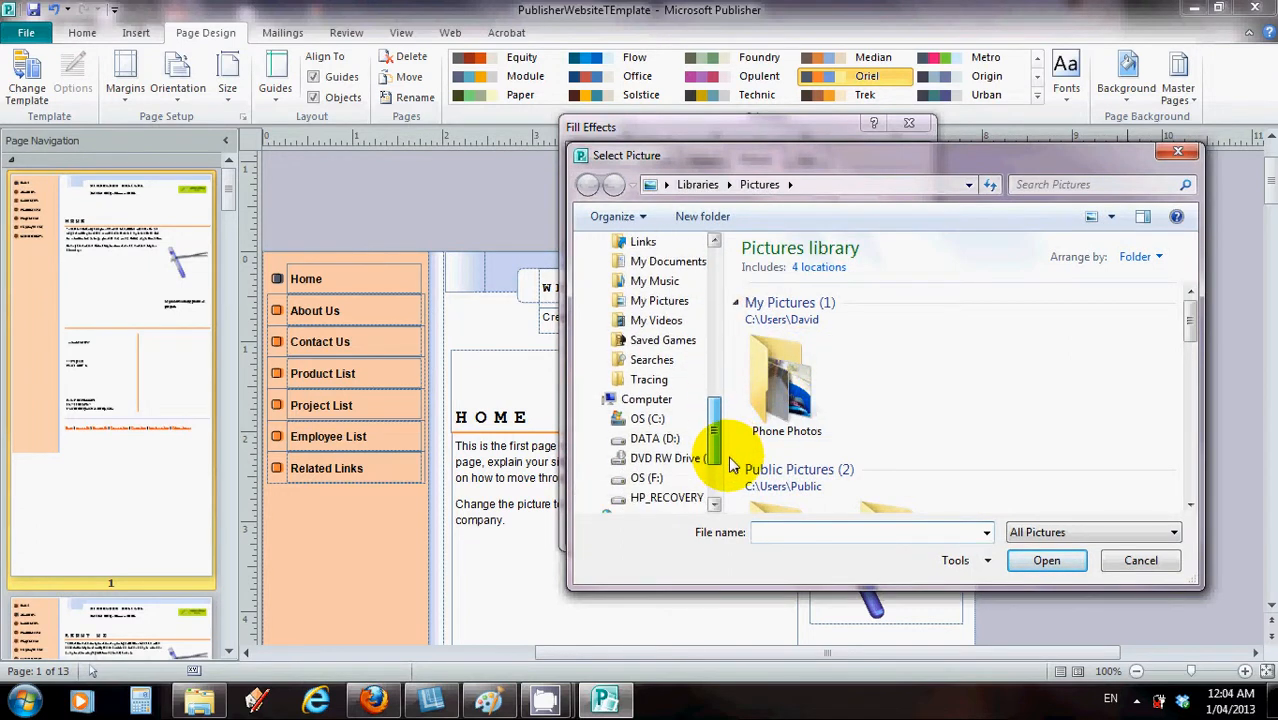
click(648, 478)
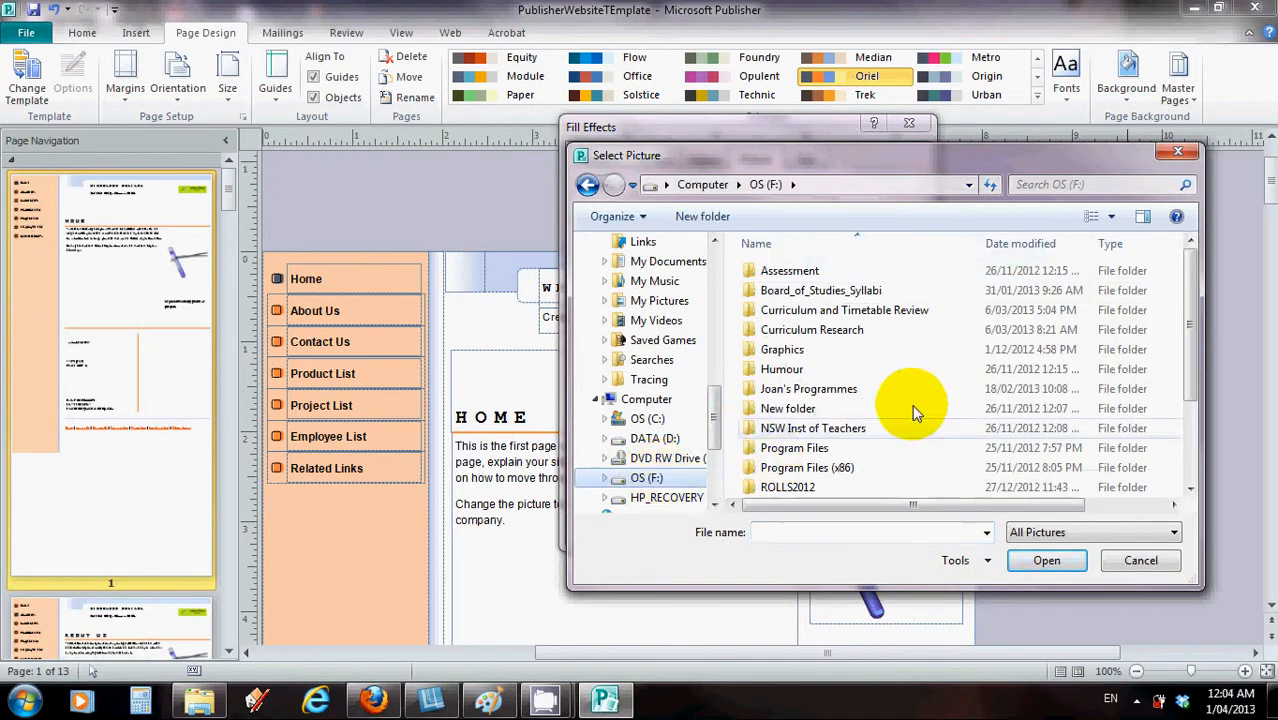
drag(1190, 320, 1175, 393)
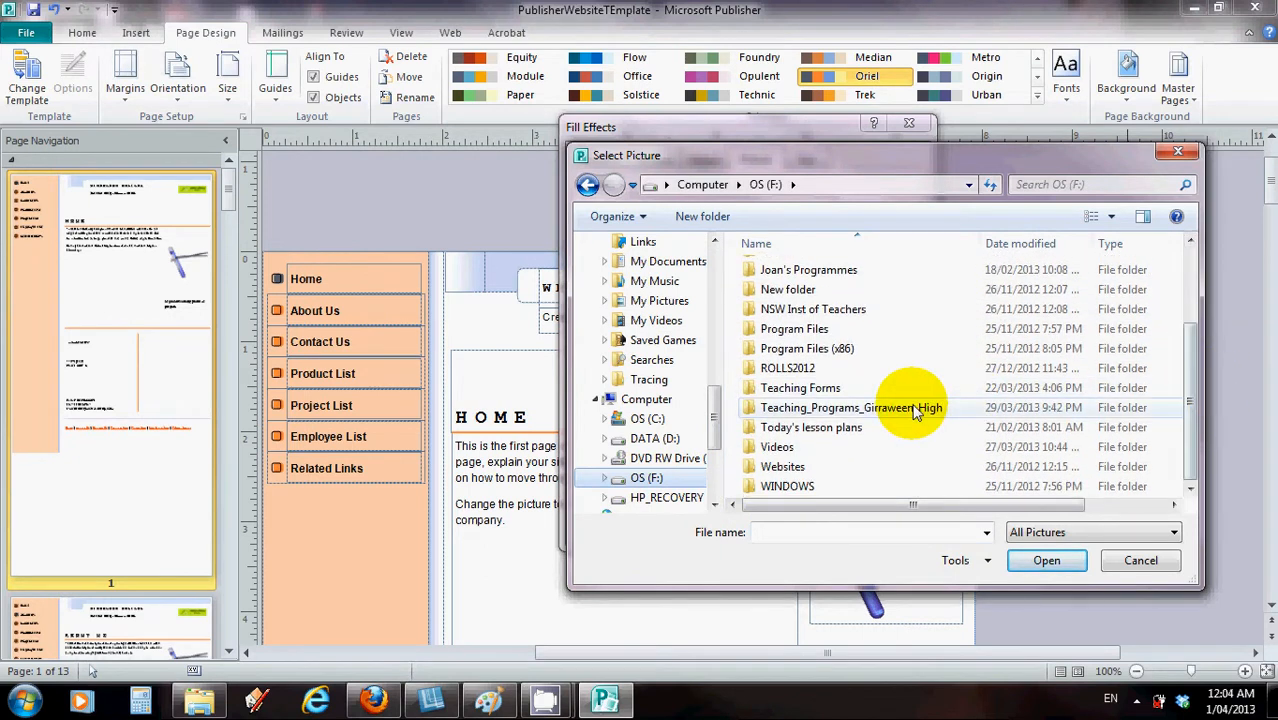
double_click(845, 485)
scroll(923, 392, down, 4)
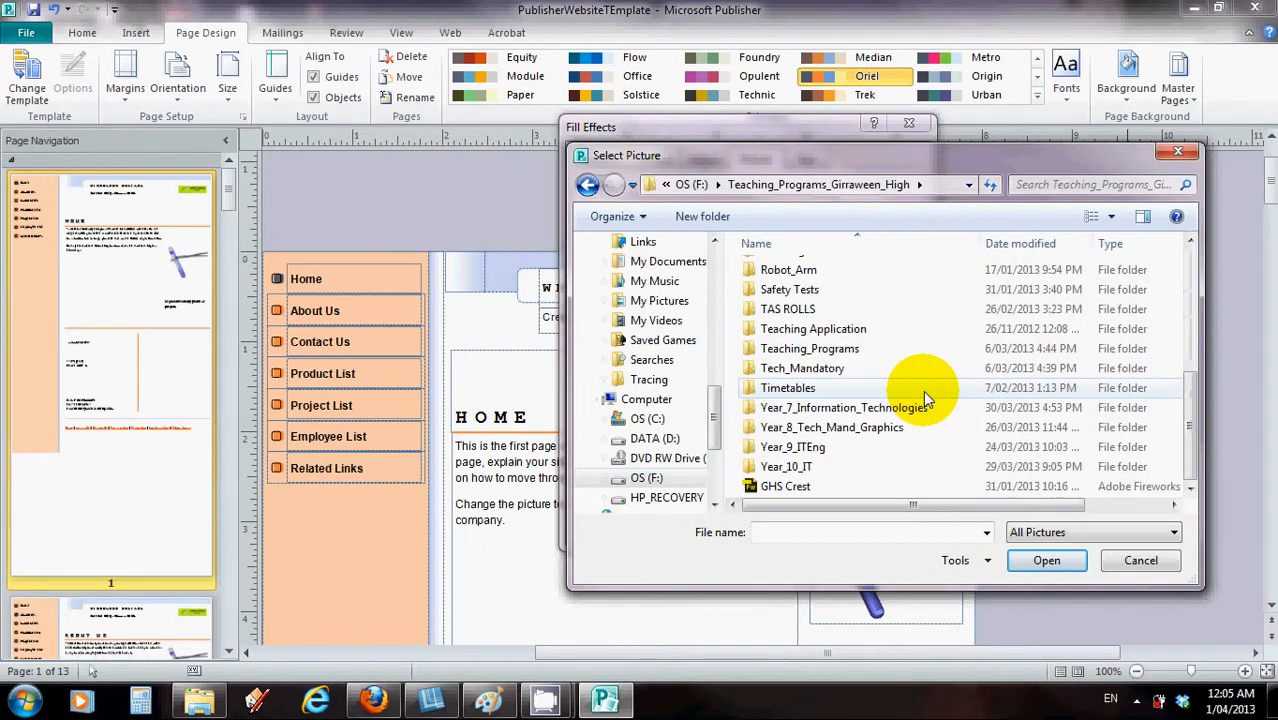
double_click(884, 407)
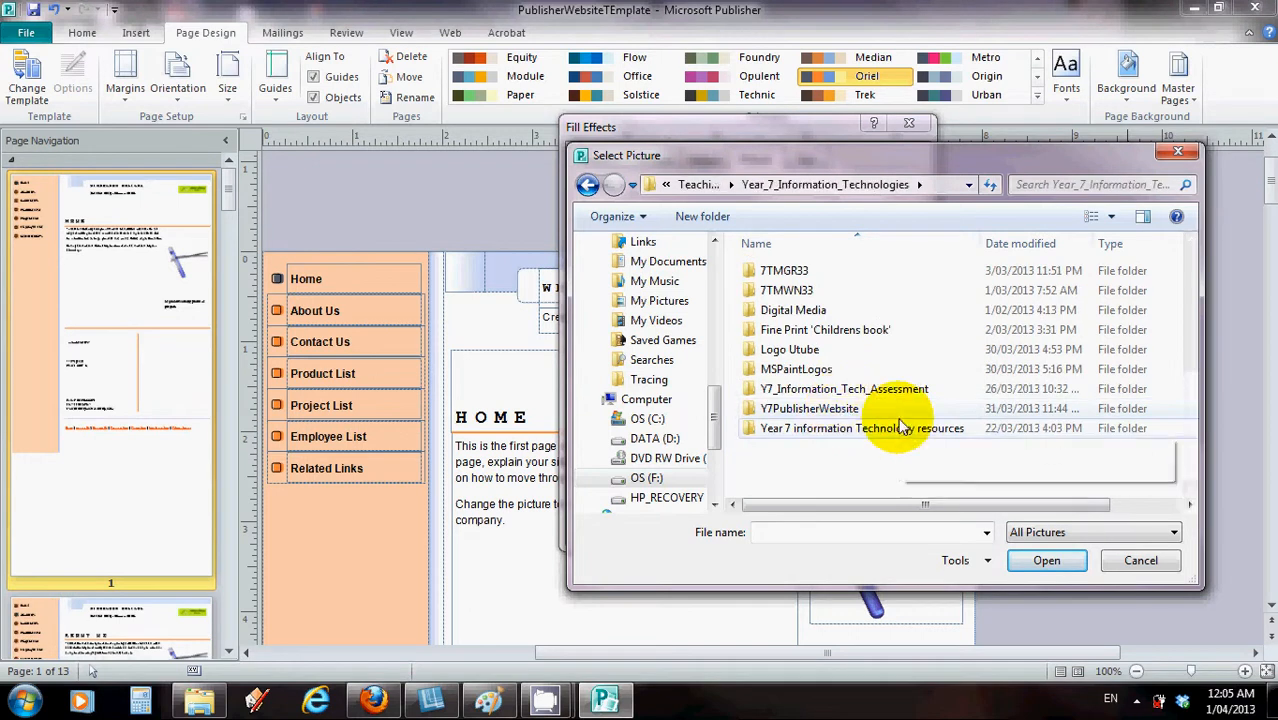
double_click(808, 409)
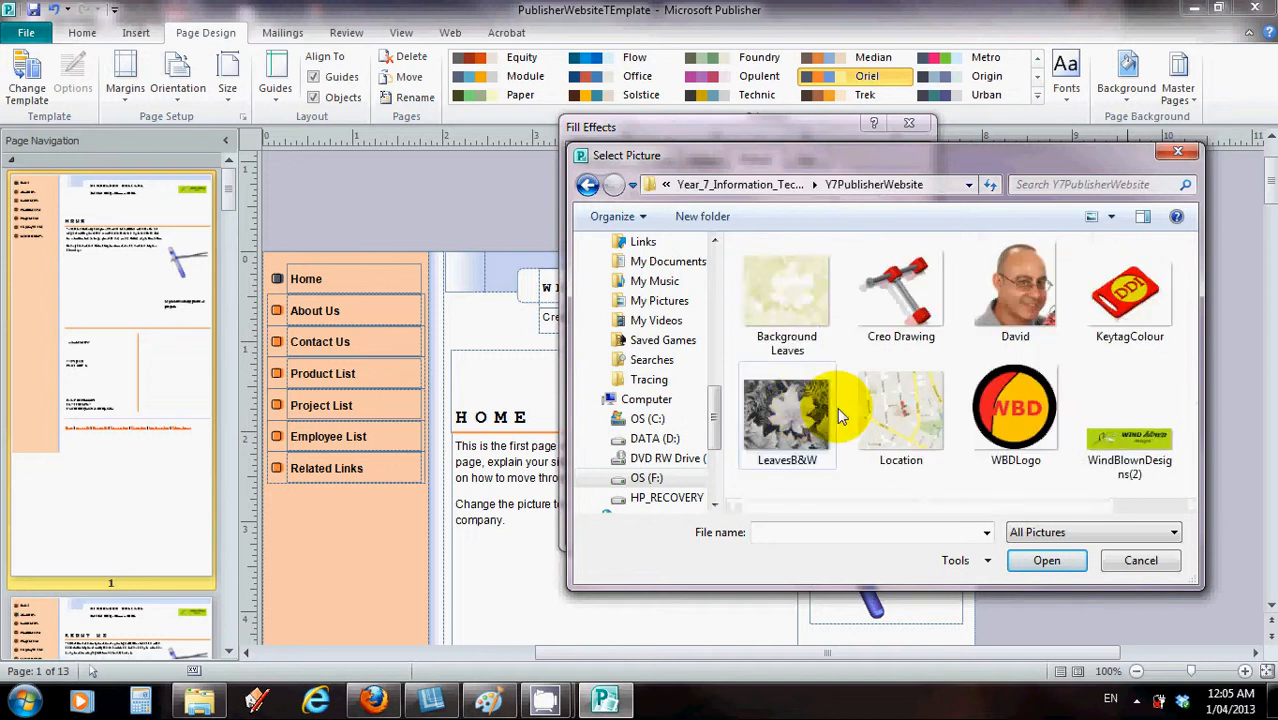
Insert the LeavesB&W picture as the fill and apply it to the Home page background
click(772, 412)
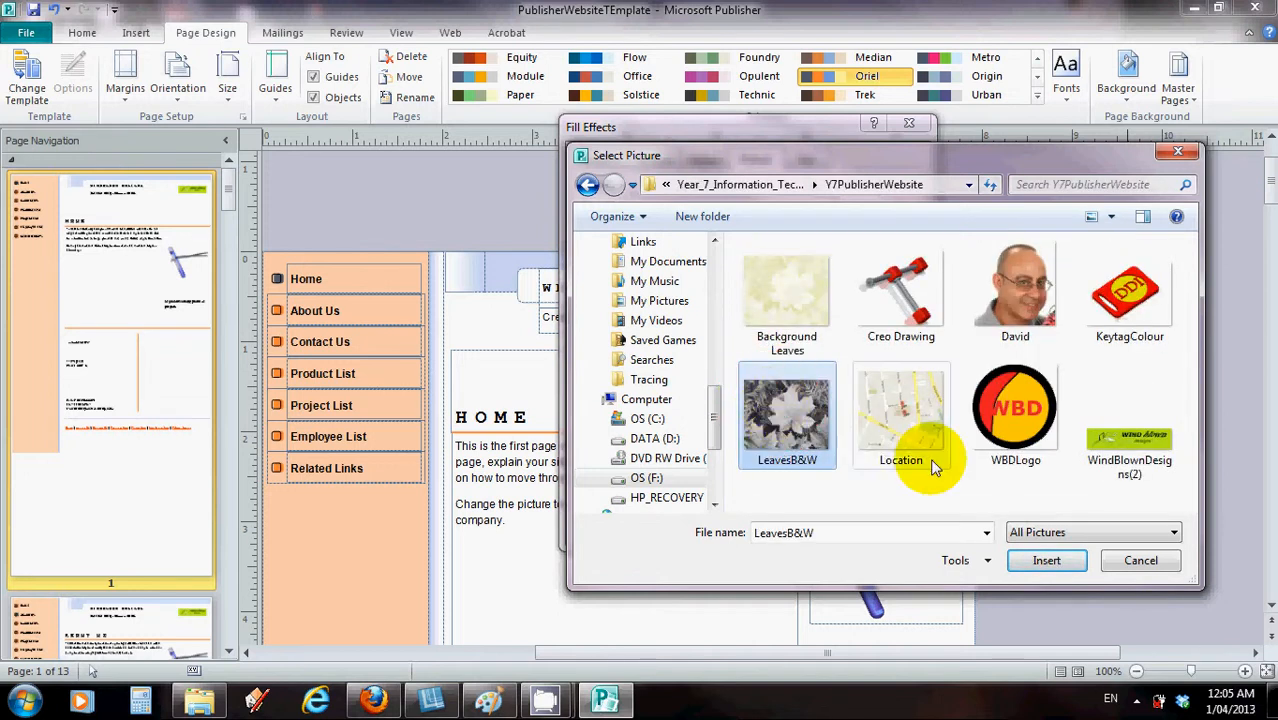
click(1040, 562)
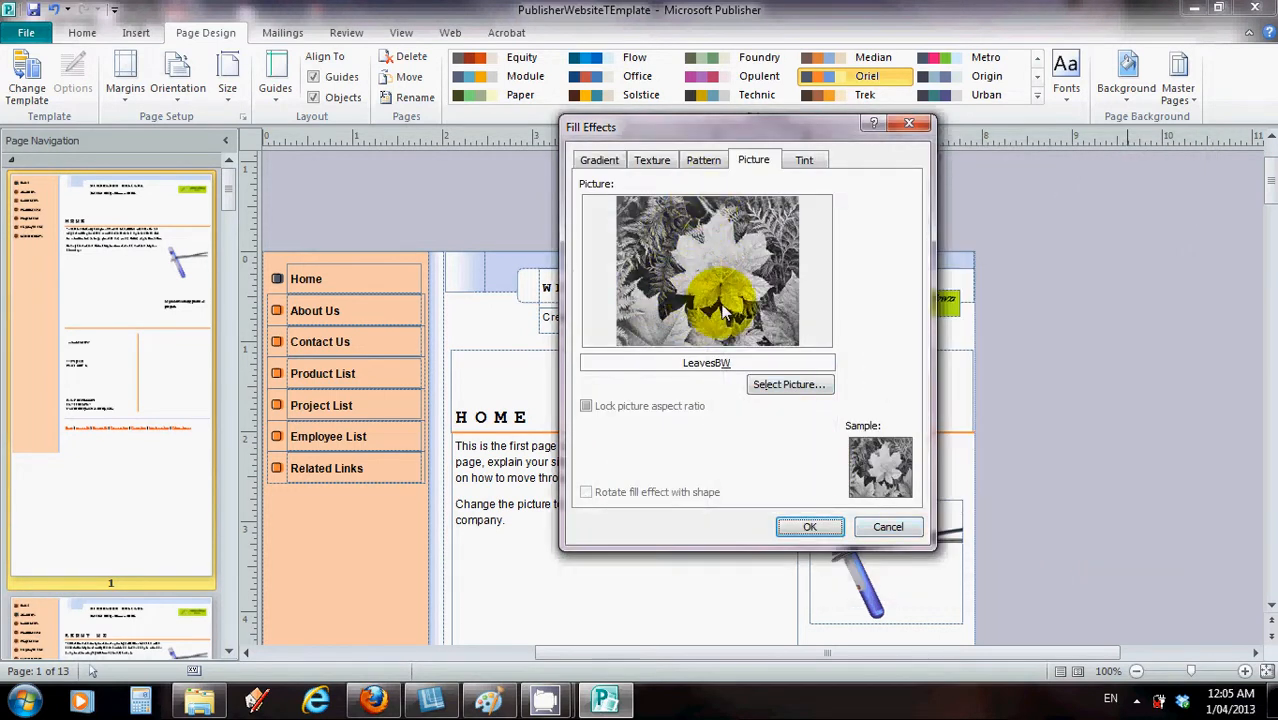
click(808, 528)
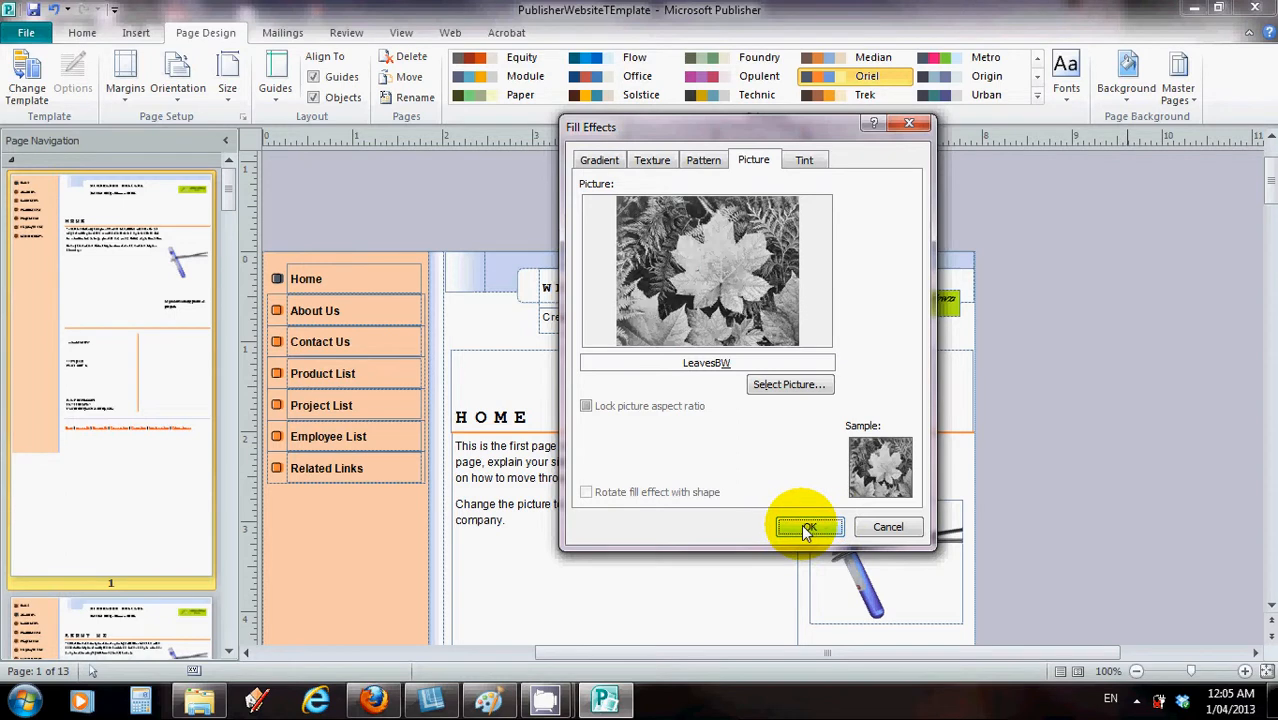